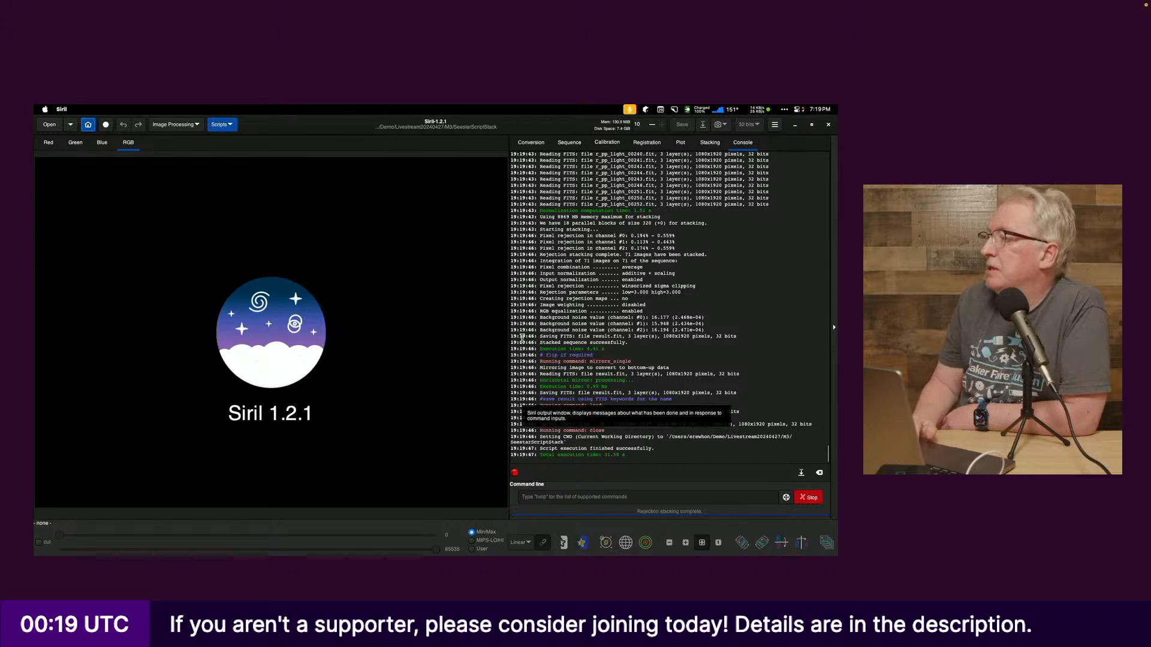
- Open the stacked image M_3_71x10sec_T24°C_2024-02-24.fit from the SeestarScriptStack folder
click(49, 125)
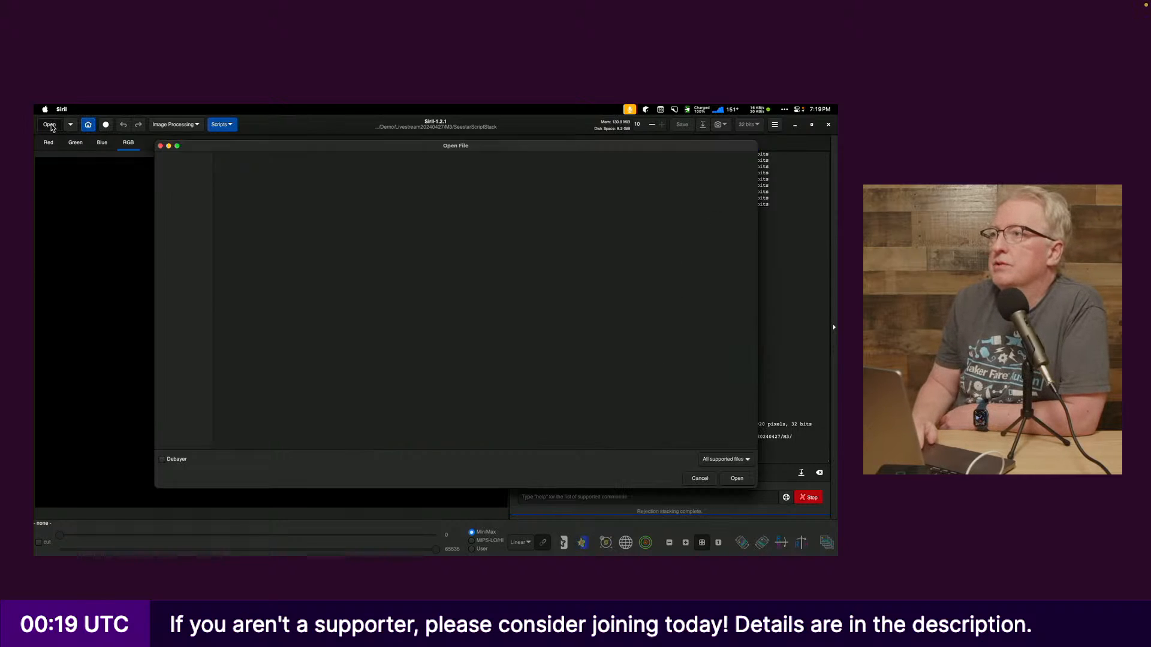
click(317, 202)
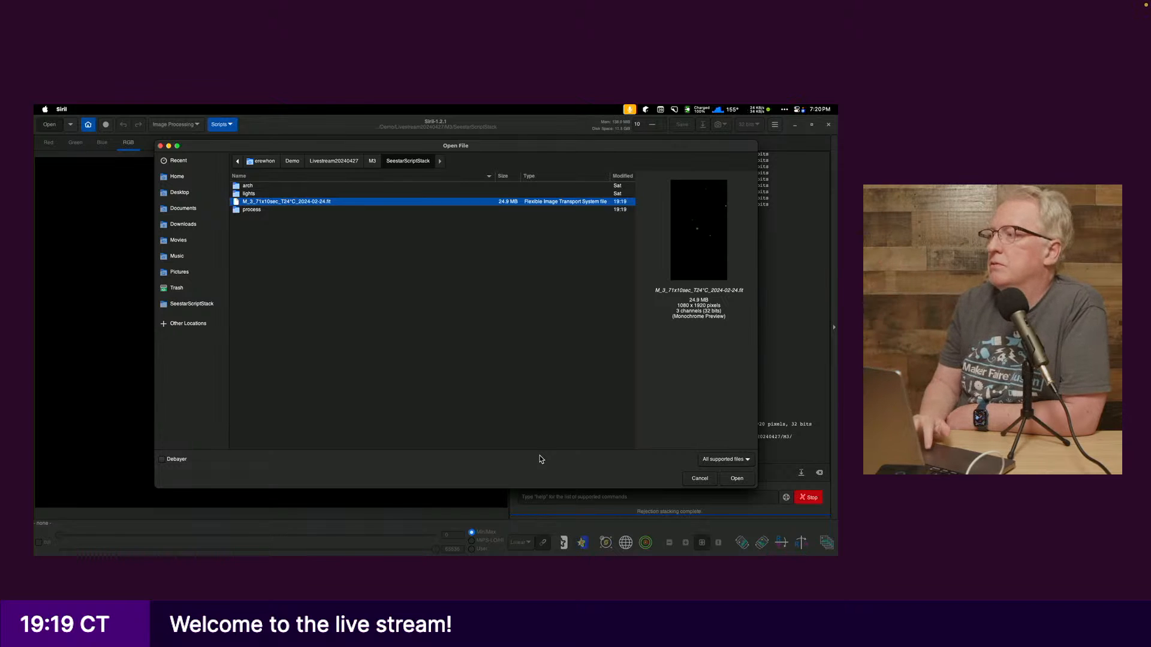
click(734, 479)
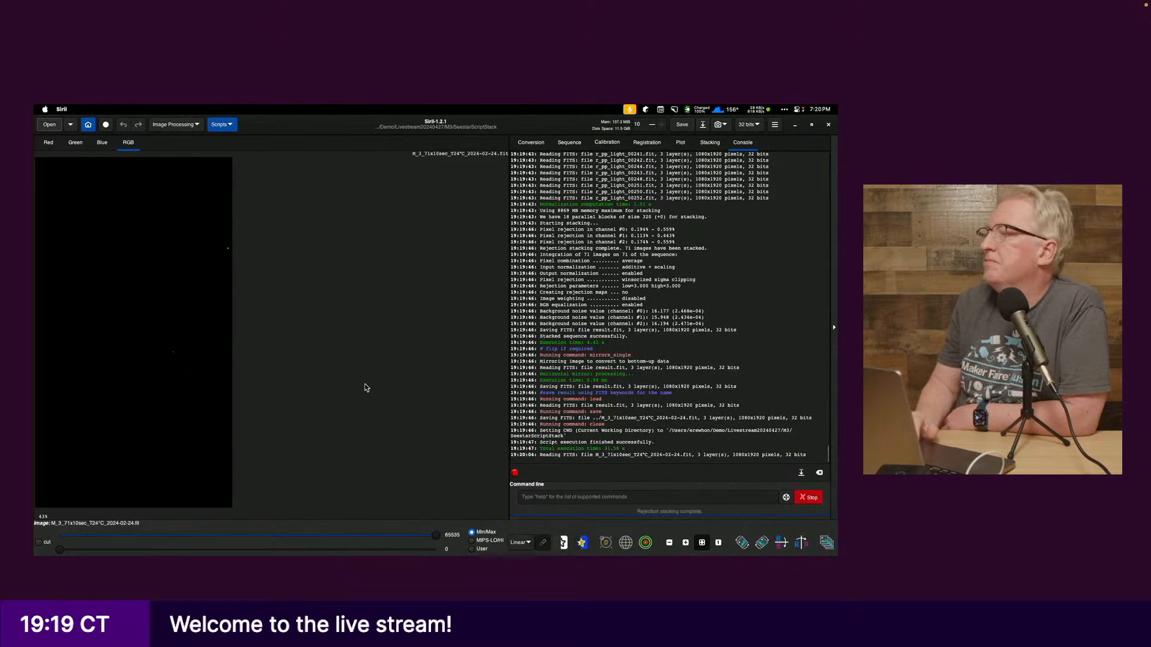
- Set the image's display mode to AutoStretch and bring the star cluster into view
click(519, 542)
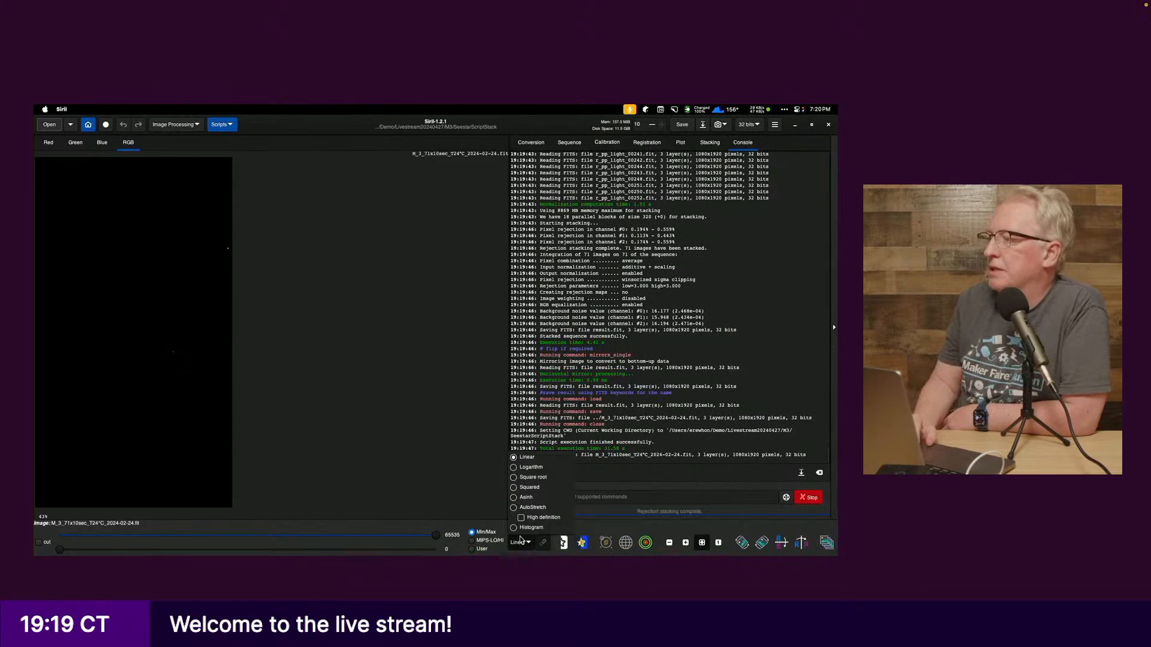
click(524, 513)
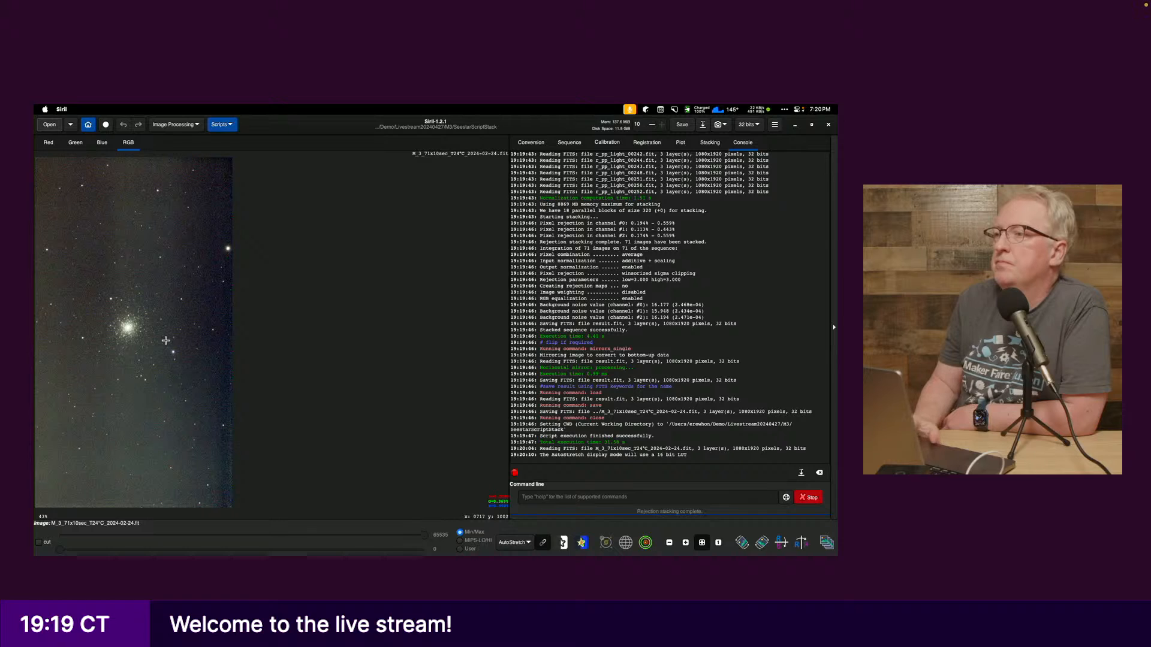
click(687, 542)
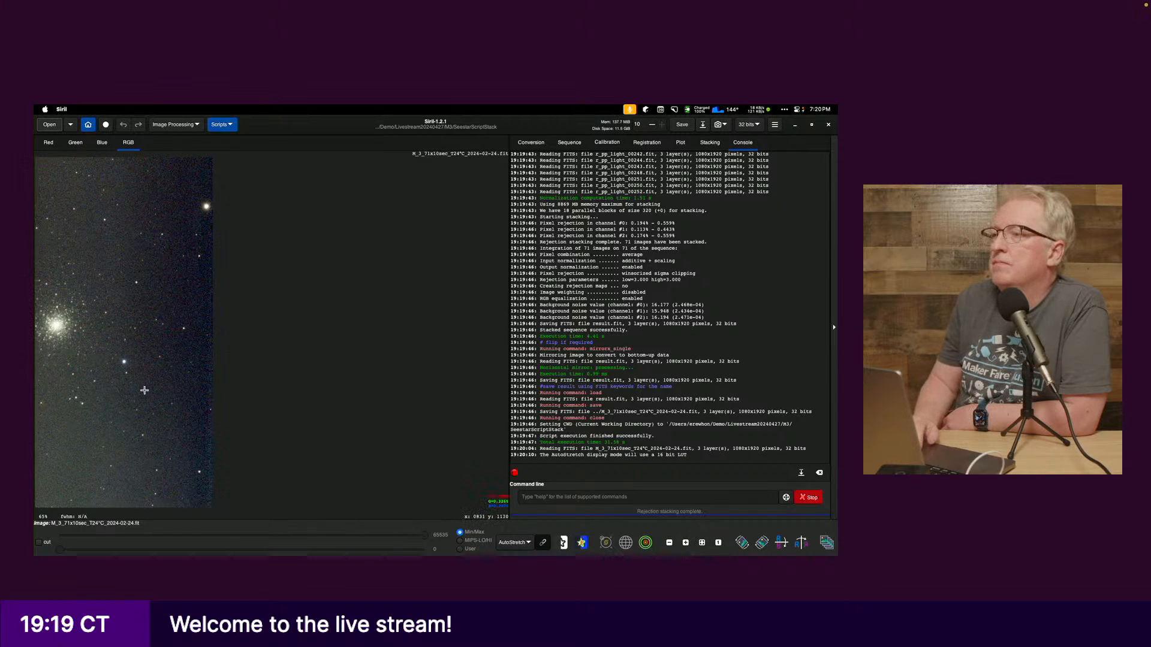
drag(134, 383, 197, 390)
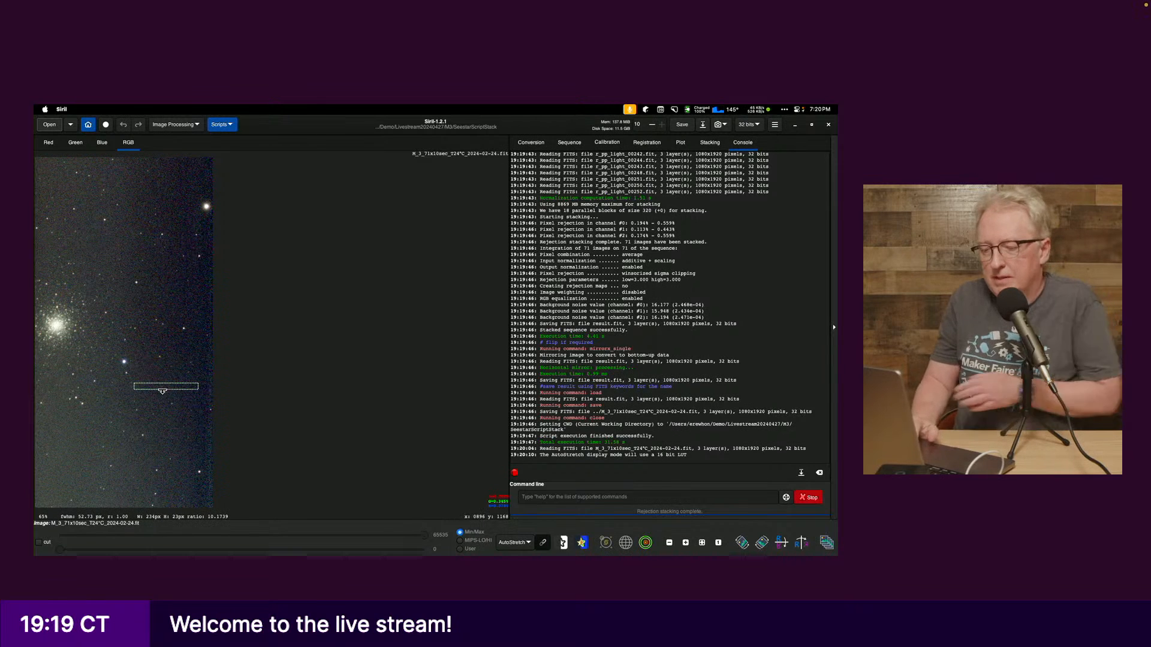
drag(157, 361, 402, 382)
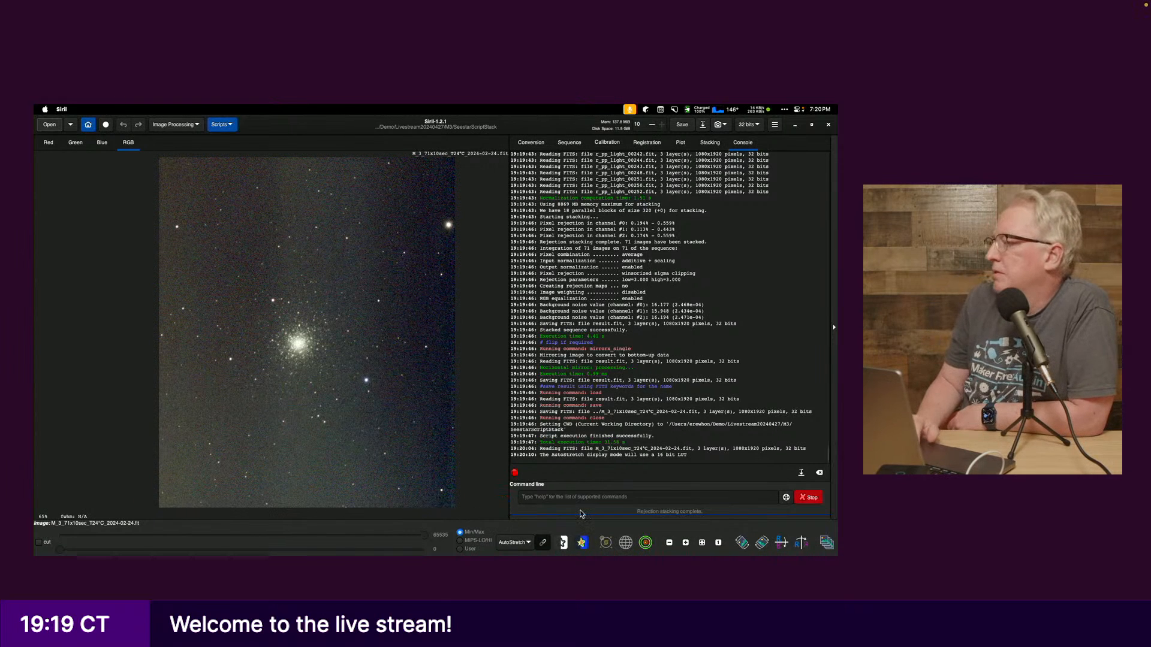
- Preview the image in Histogram display mode and return it to AutoStretch
click(520, 548)
click(517, 550)
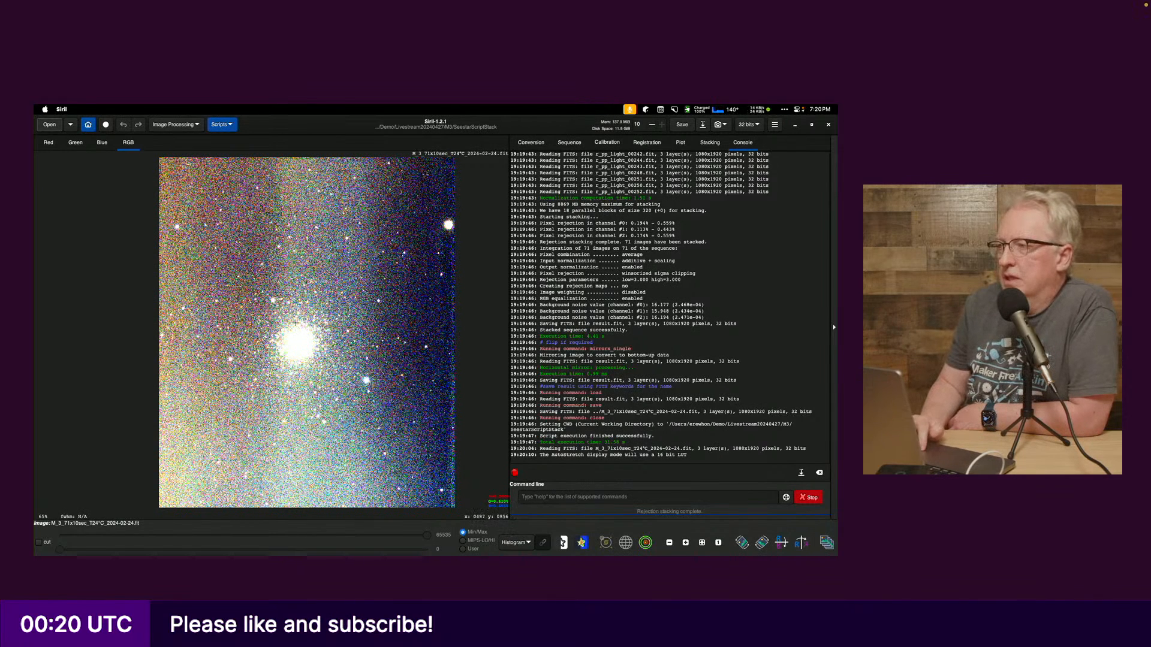
click(512, 543)
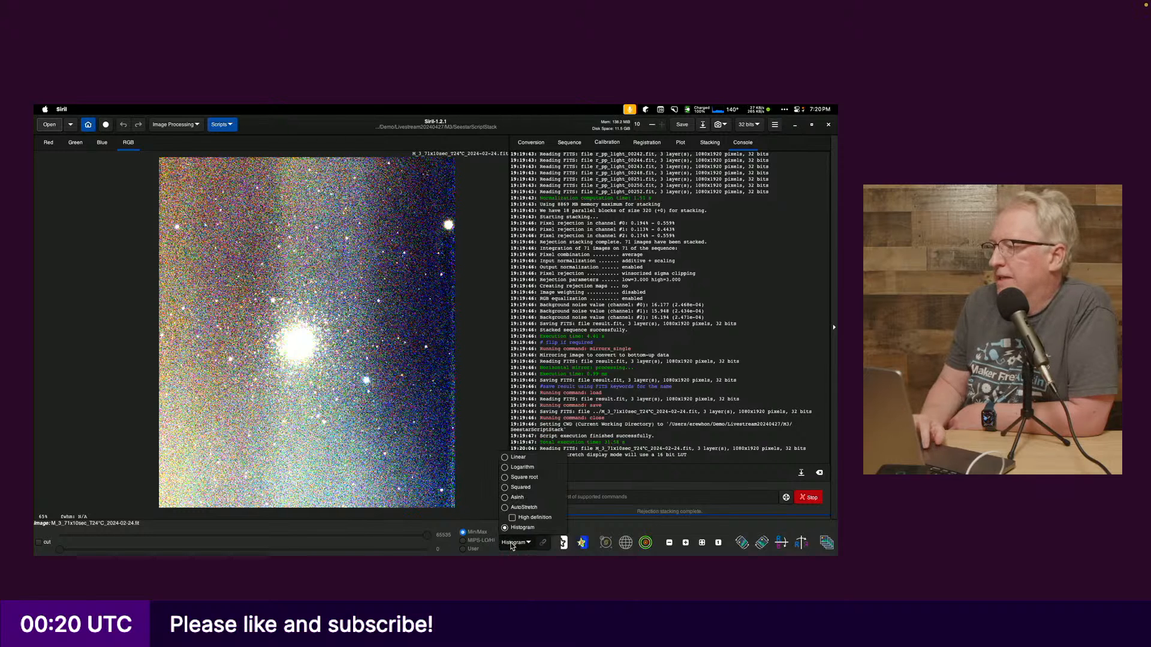
click(519, 516)
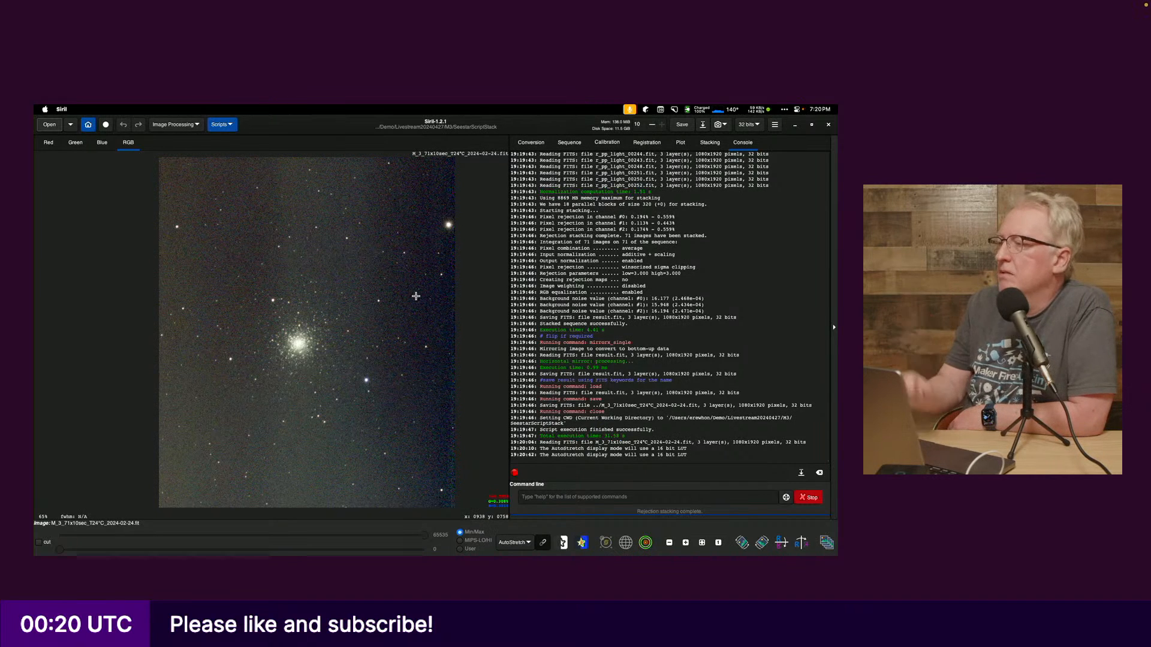
click(514, 543)
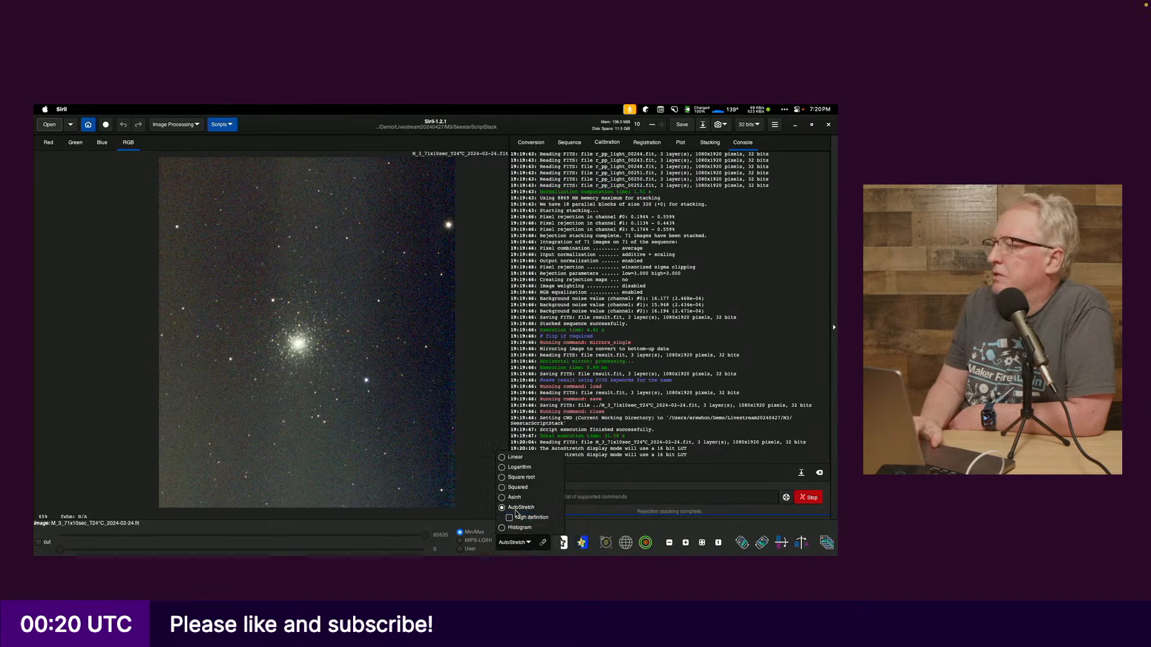
click(422, 474)
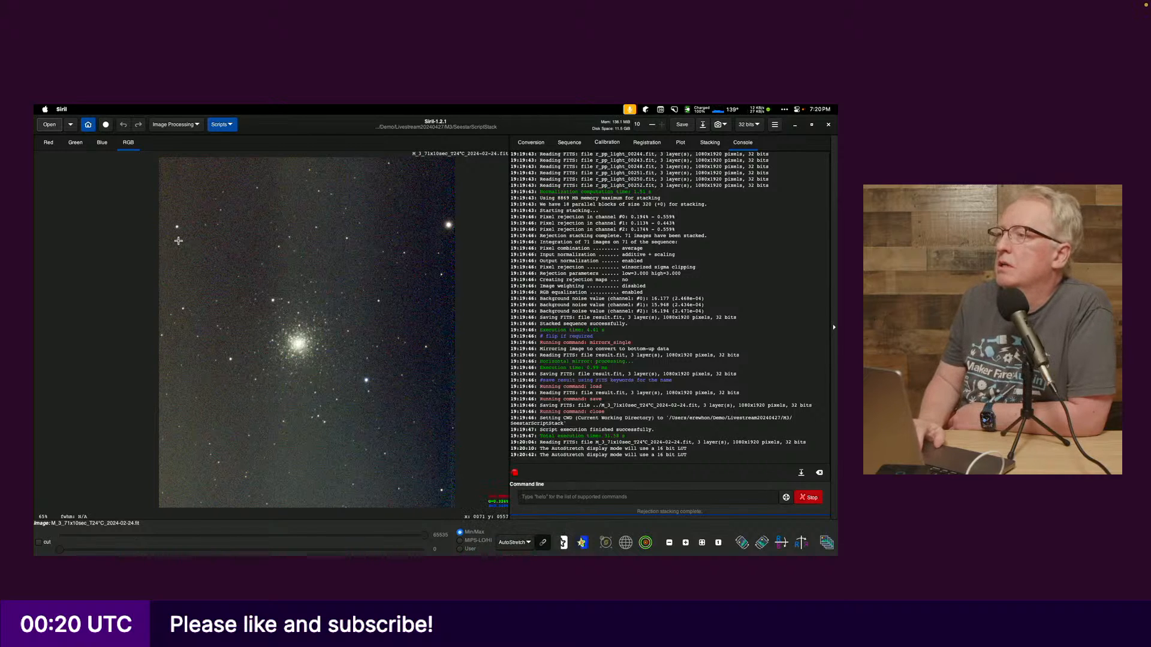
- Crop the image to a nearly square area of about 906 by 902 pixels around the star cluster
drag(178, 241, 436, 472)
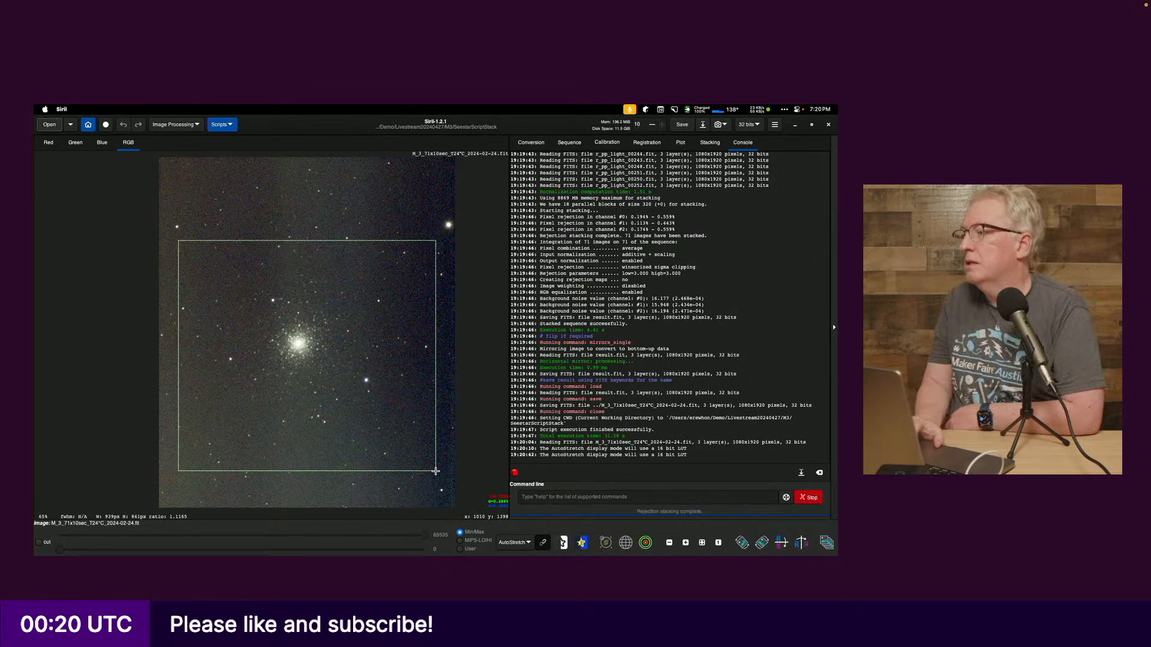
mouse_move(436, 471)
mouse_down()
mouse_move(398, 462)
mouse_move(422, 469)
mouse_up()
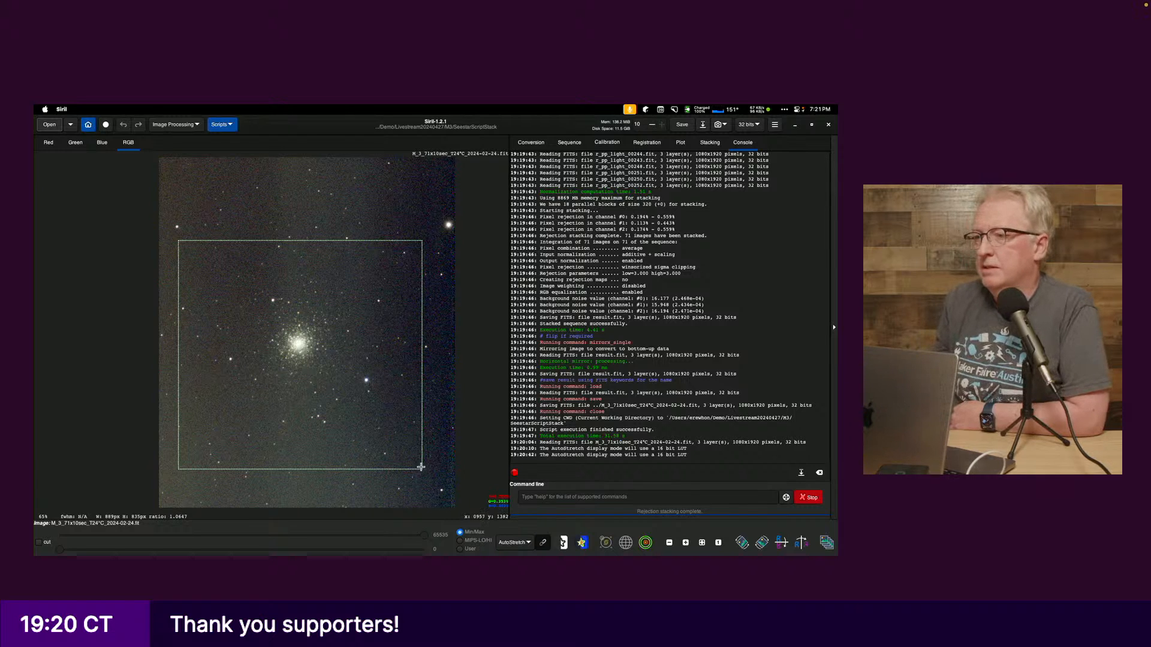
mouse_move(422, 469)
mouse_down()
mouse_move(393, 460)
mouse_move(427, 488)
mouse_up()
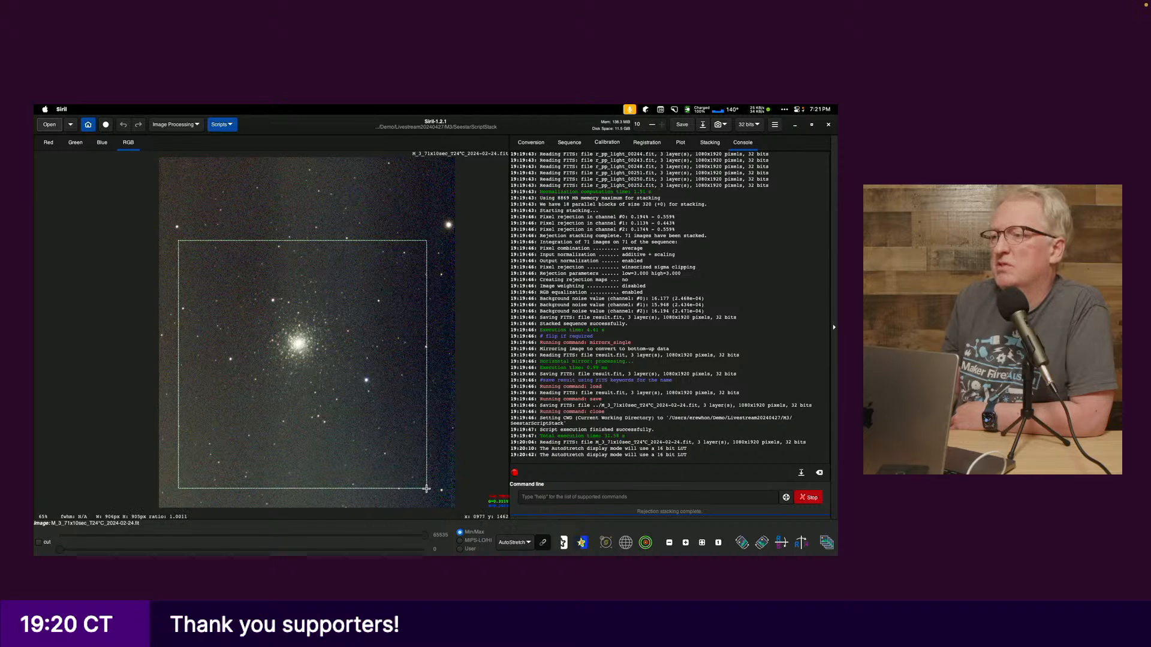
mouse_move(348, 413)
mouse_down()
mouse_move(338, 383)
mouse_move(345, 392)
mouse_up()
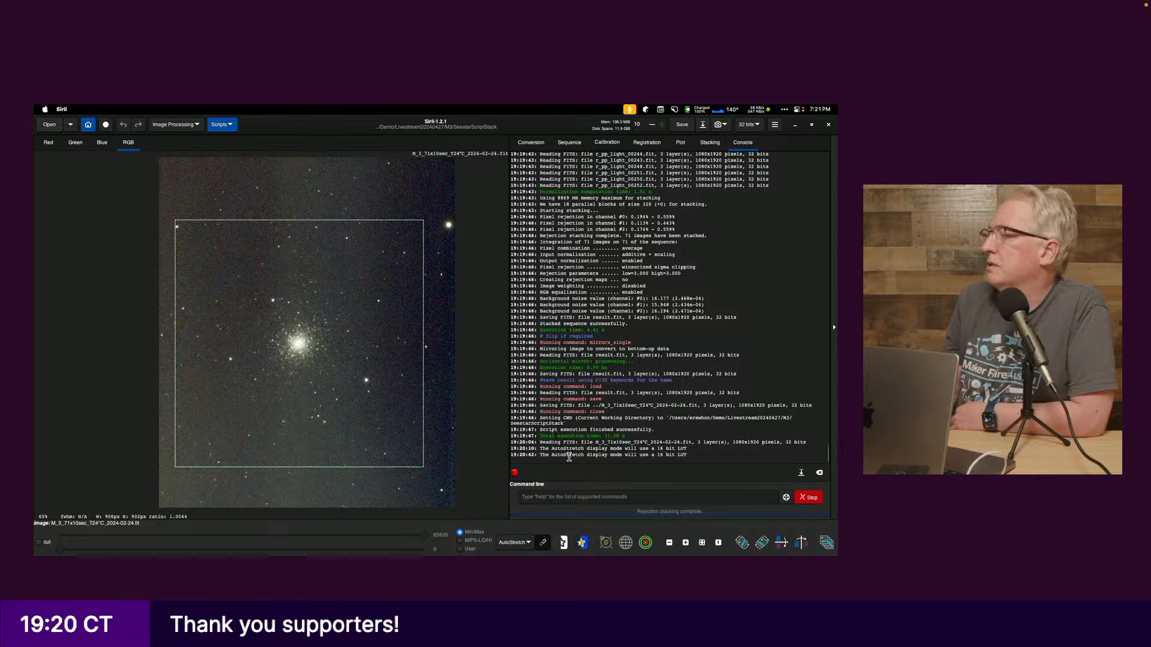
right_click(306, 378)
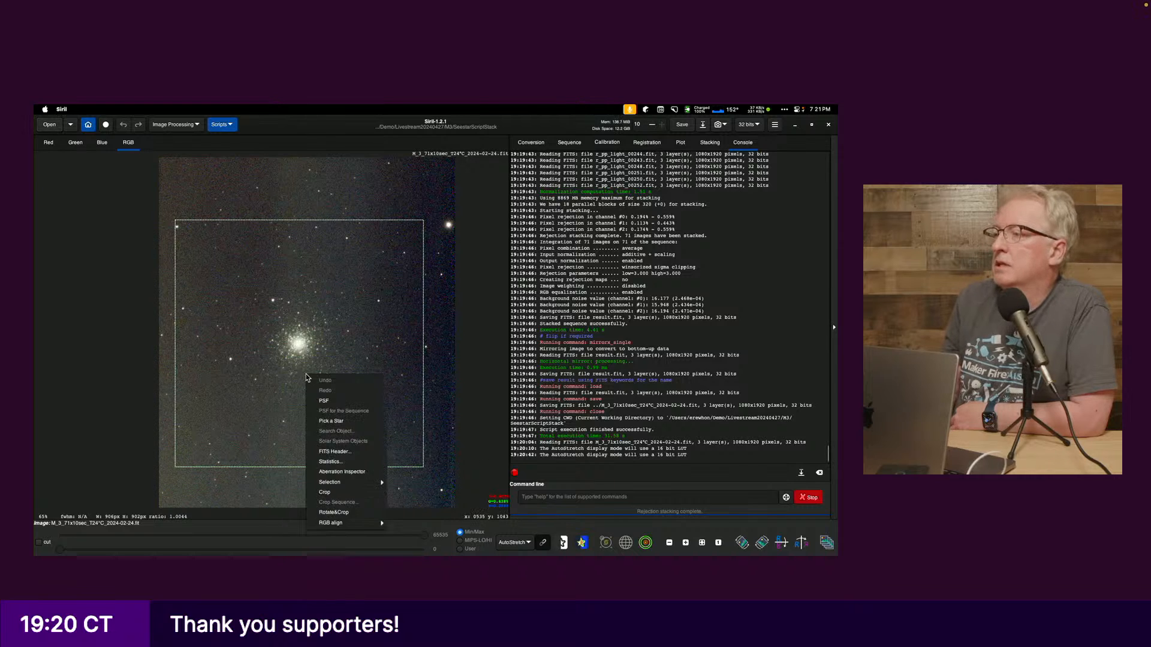
click(339, 494)
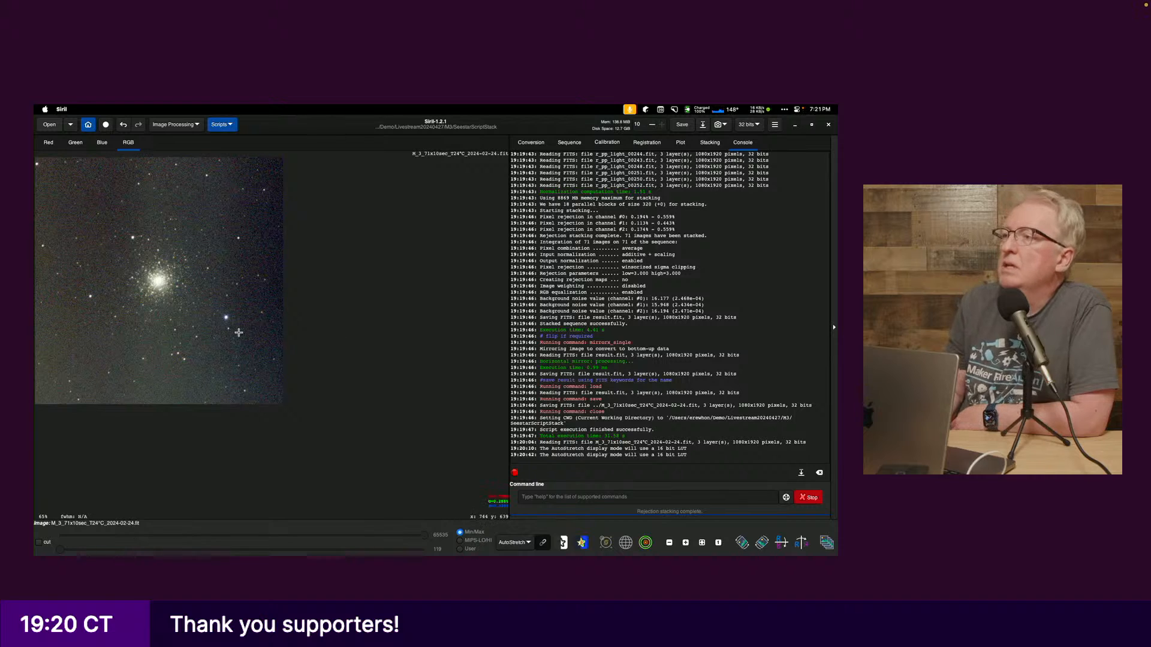
- Generate RBF background extraction samples on the cropped image with 20 samples per line and a grid tolerance of 2.00
click(685, 543)
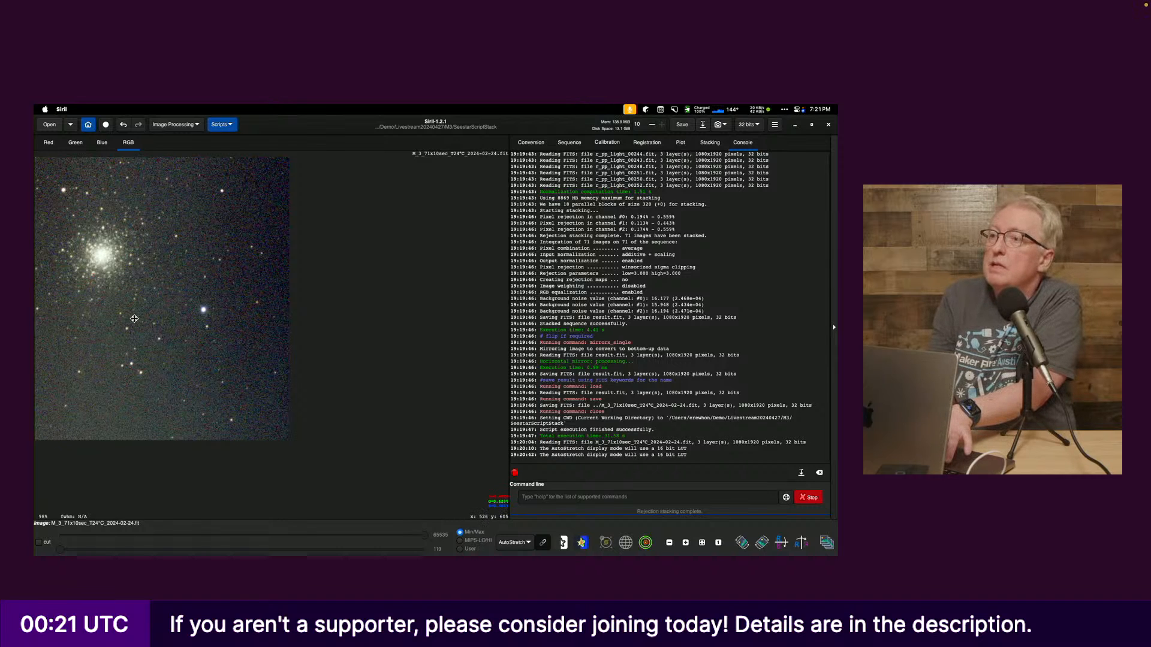
drag(135, 319, 256, 326)
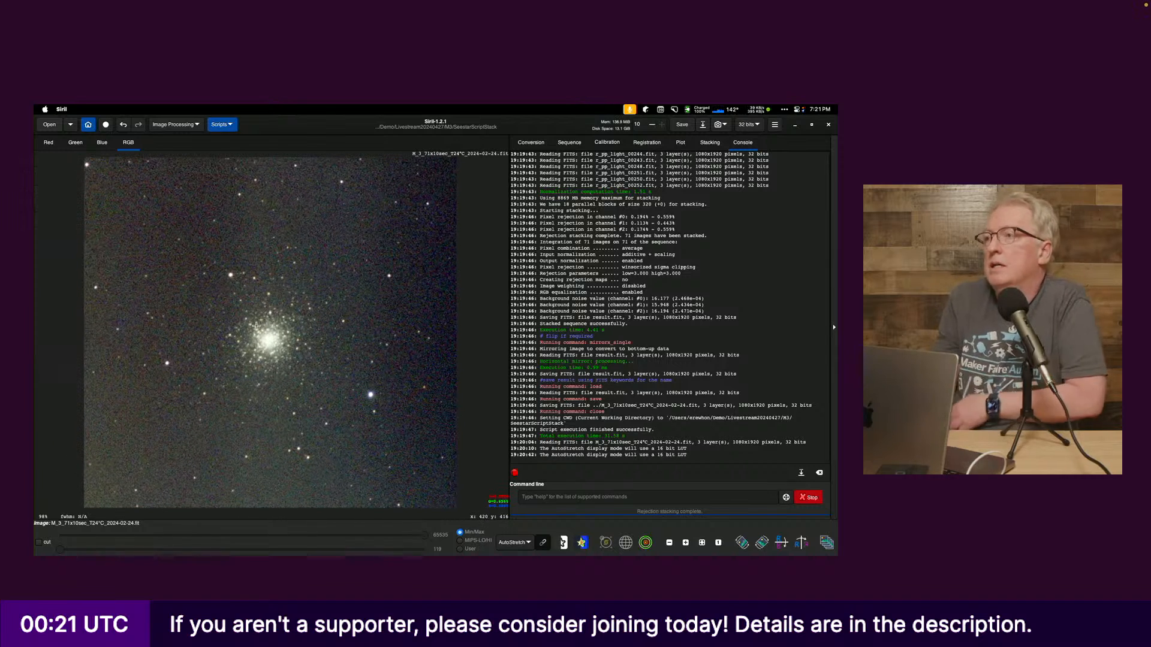
click(173, 126)
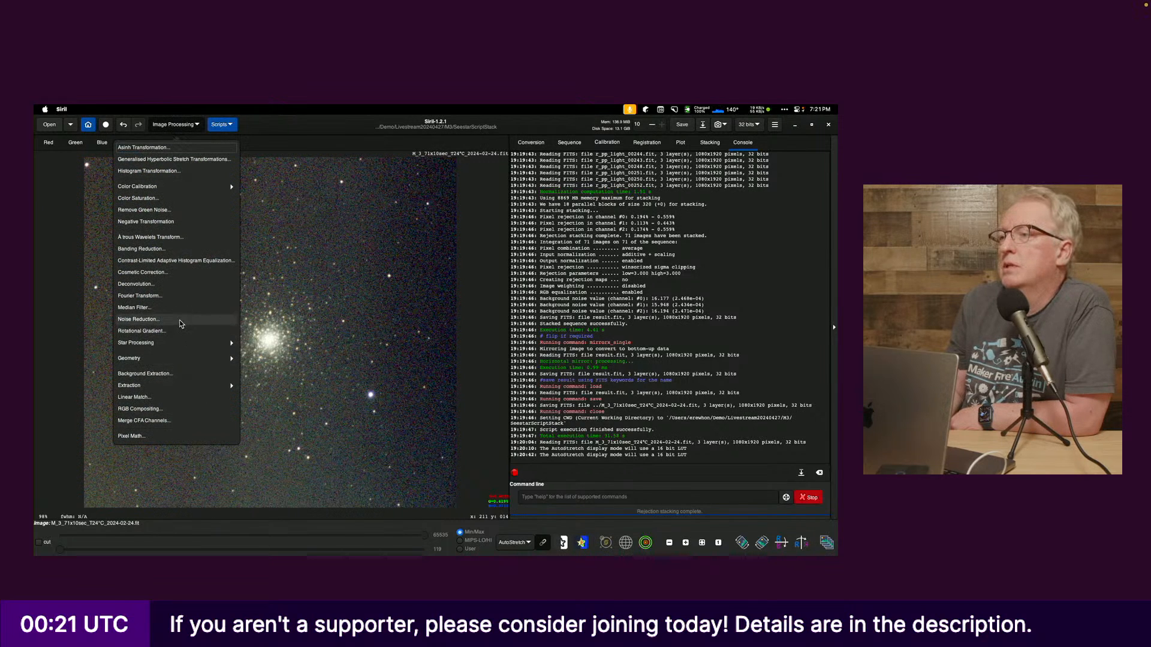
click(177, 373)
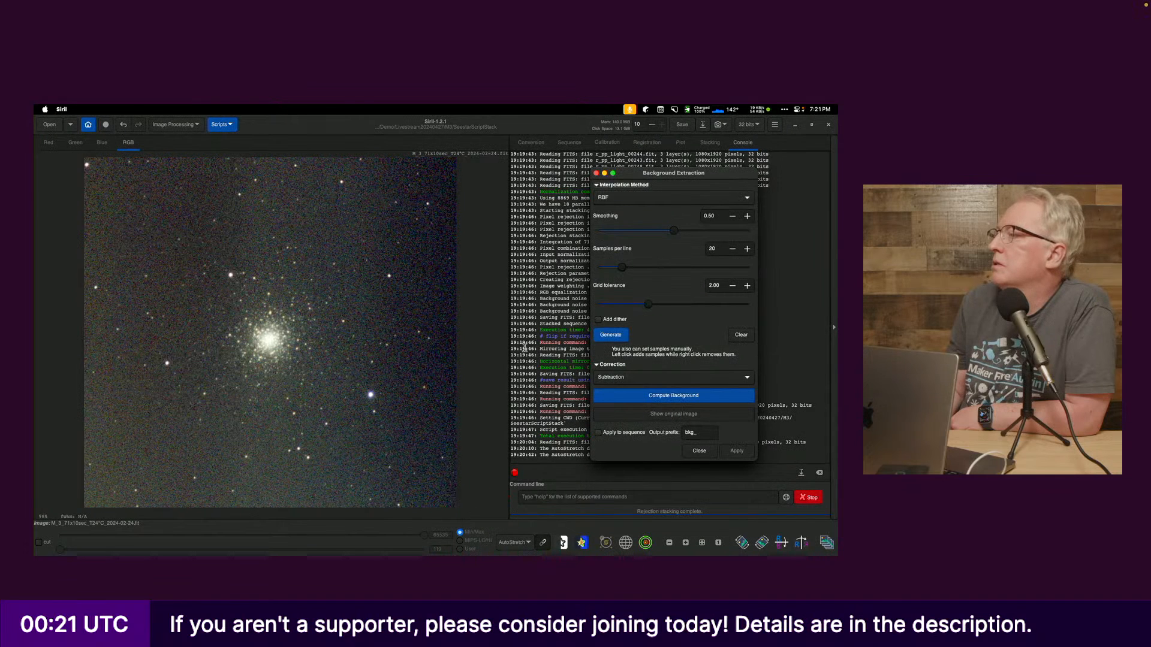
click(610, 336)
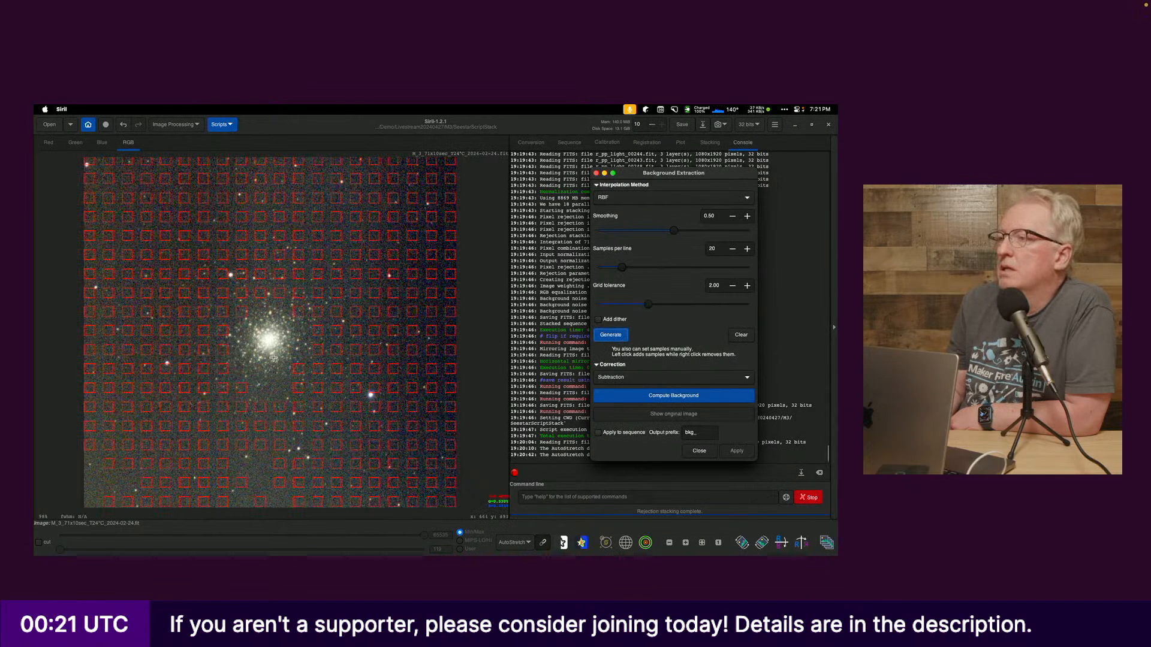
- Add background samples by hand near the cluster and along the image's lower edge
click(316, 312)
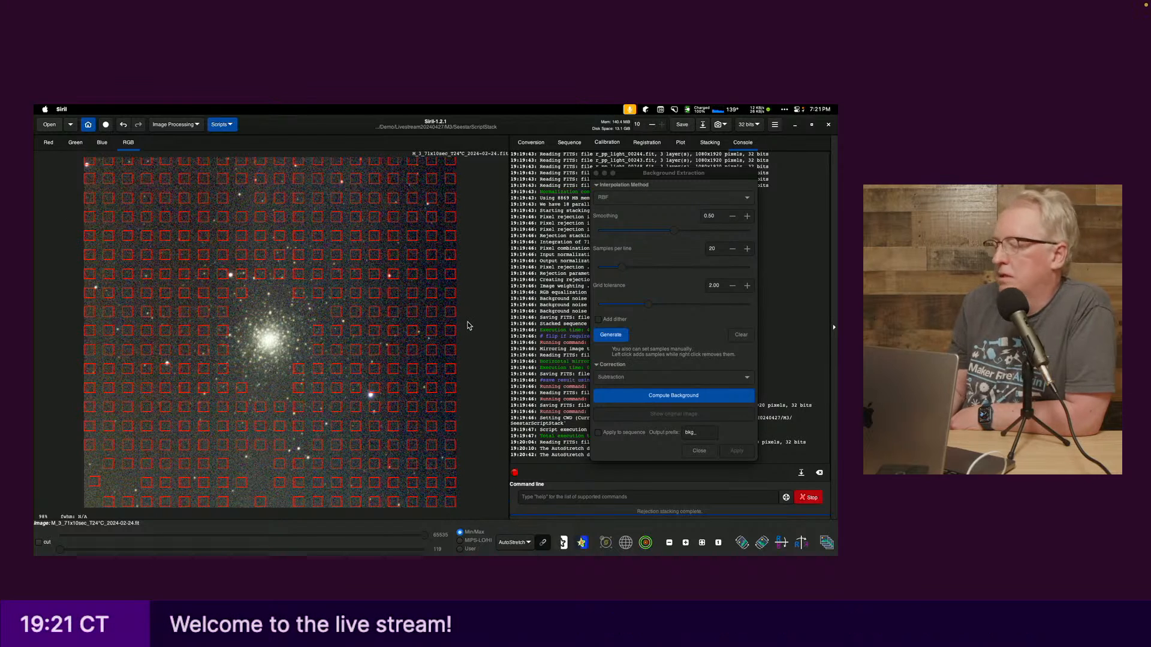
click(669, 542)
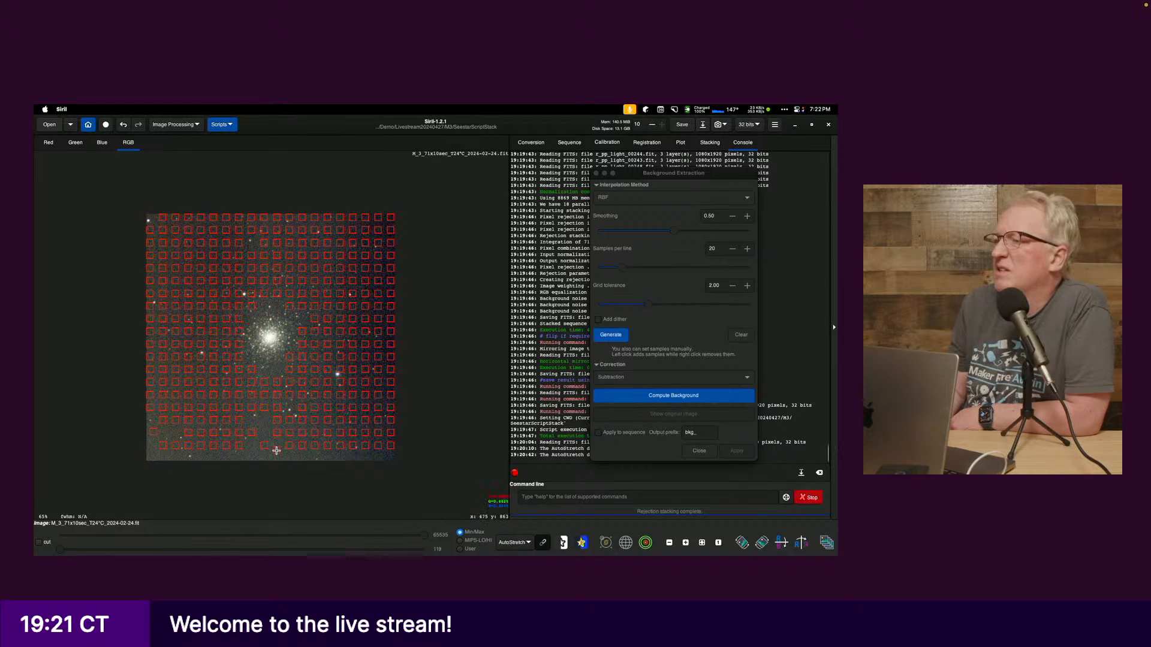
click(237, 455)
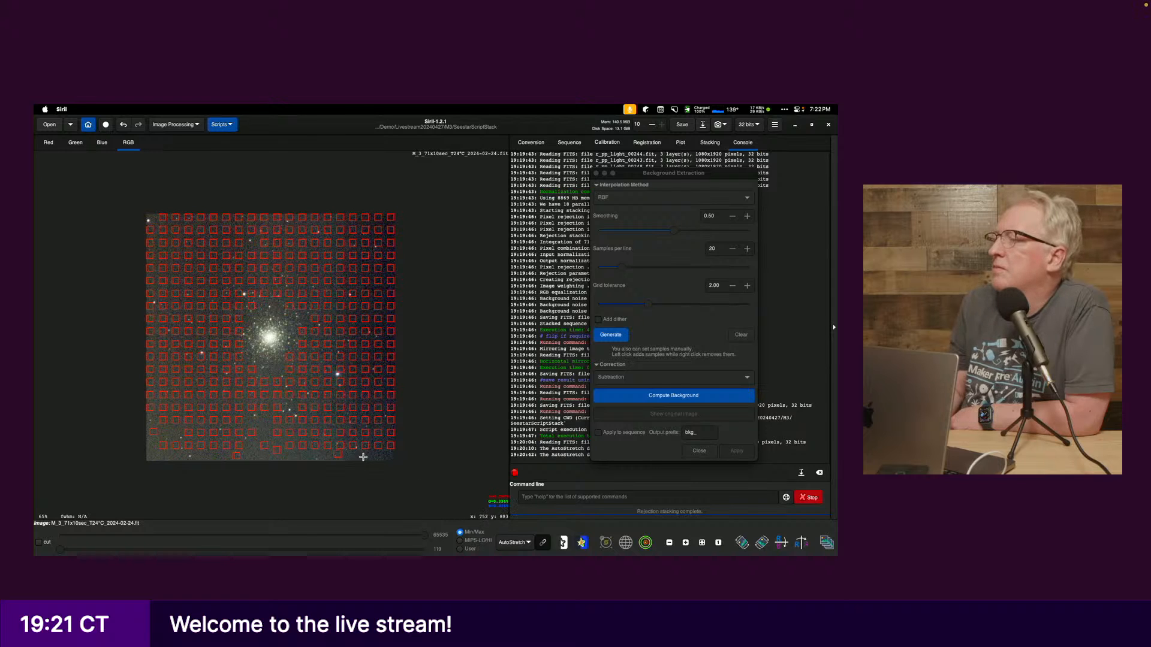
- Compute the RBF background with Subtraction correction, clear the samples and apply the result to the image
click(655, 394)
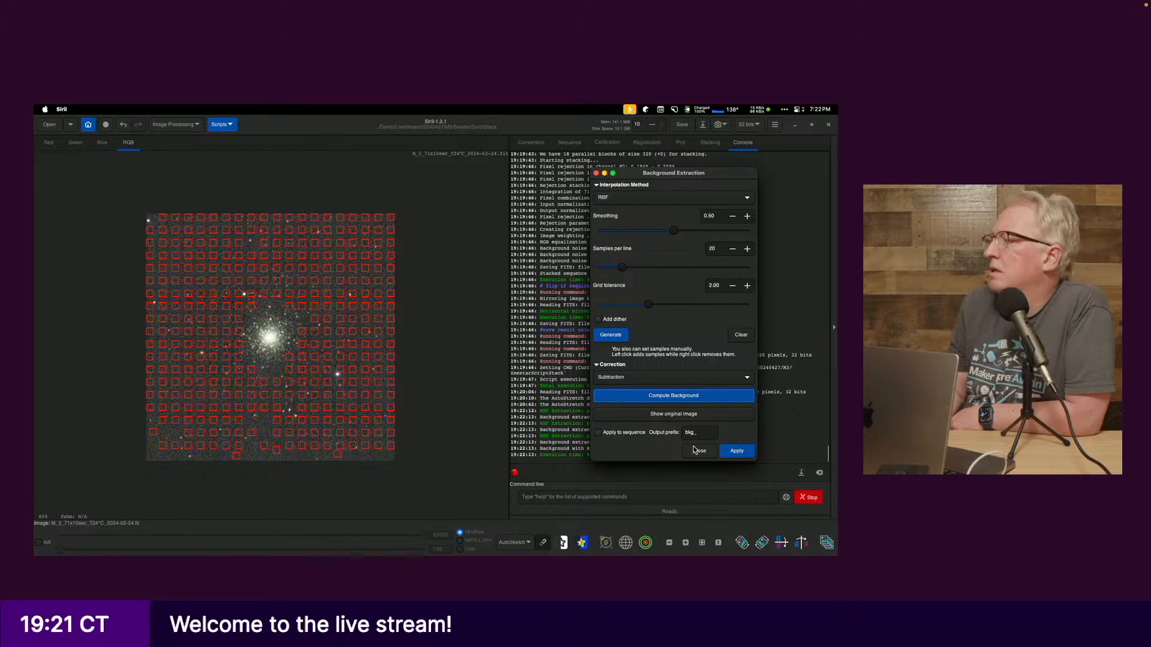
click(739, 337)
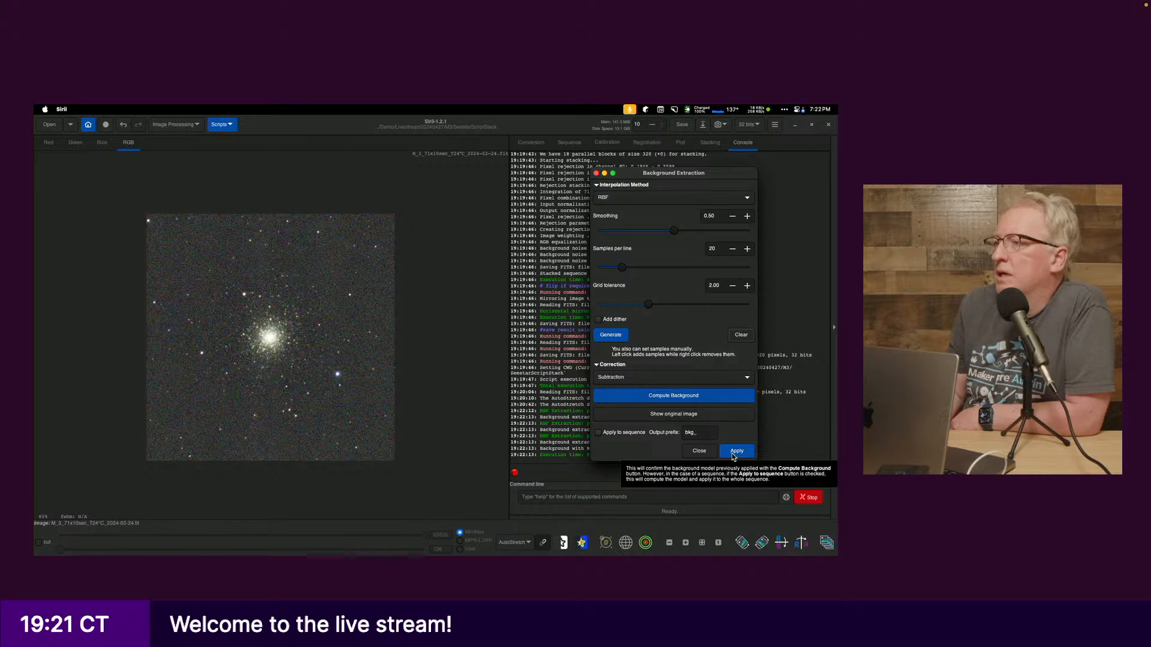
click(735, 451)
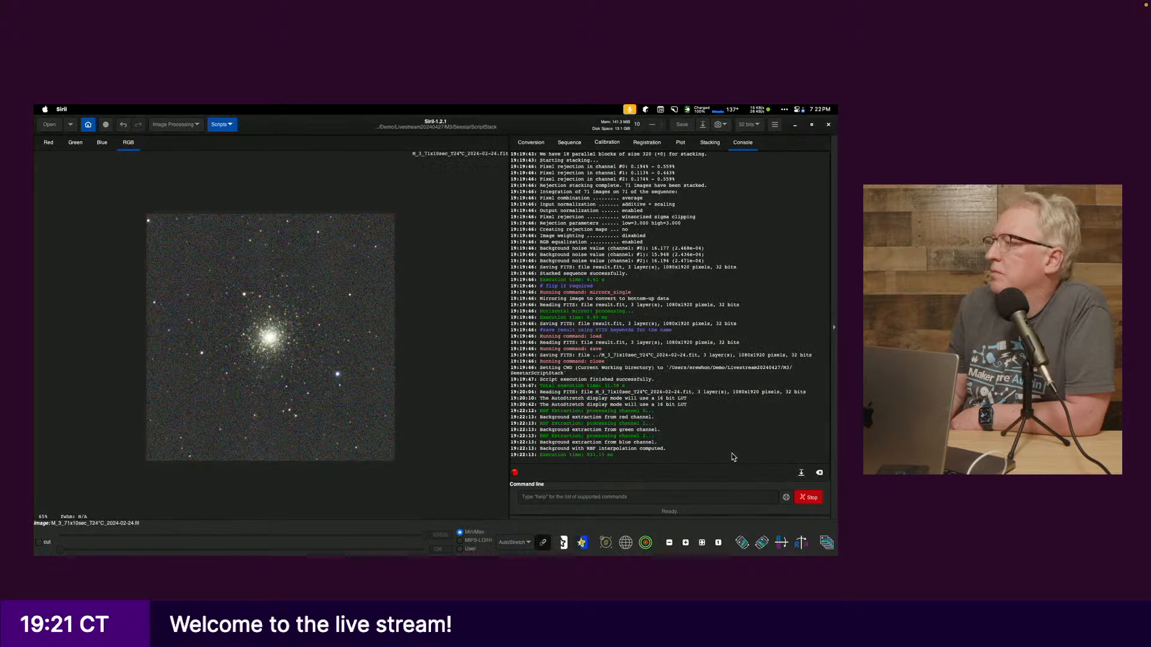
- Switch the image display mode to Linear and open the Generalised Hyperbolic Stretch transformations beside the star cluster
click(519, 543)
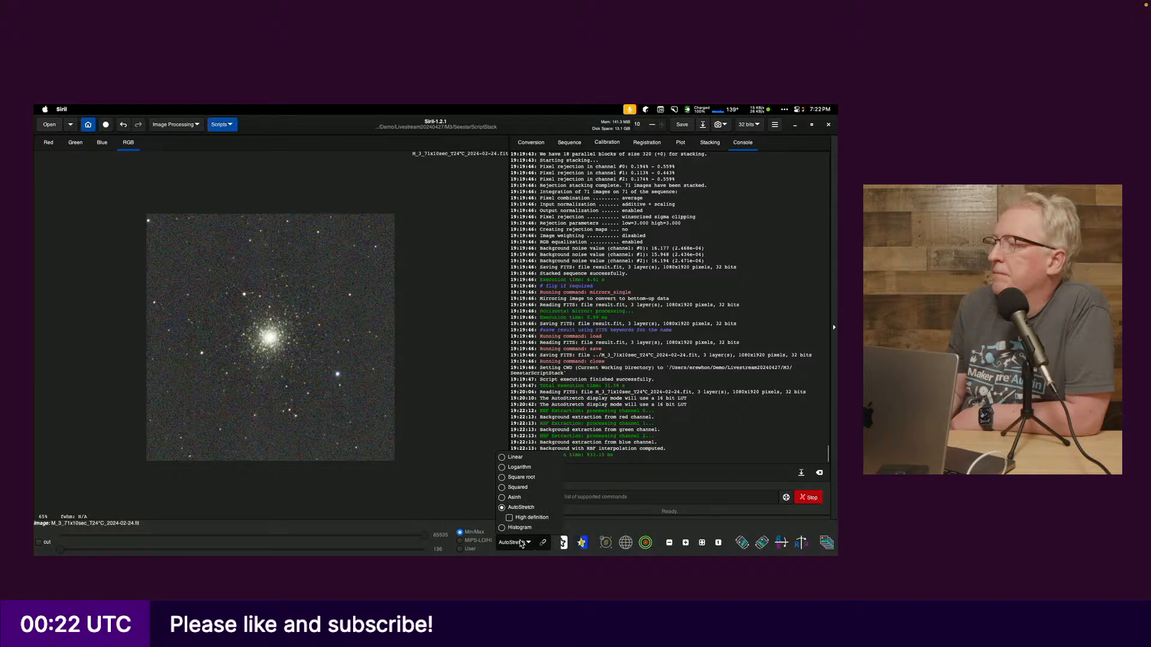
click(523, 458)
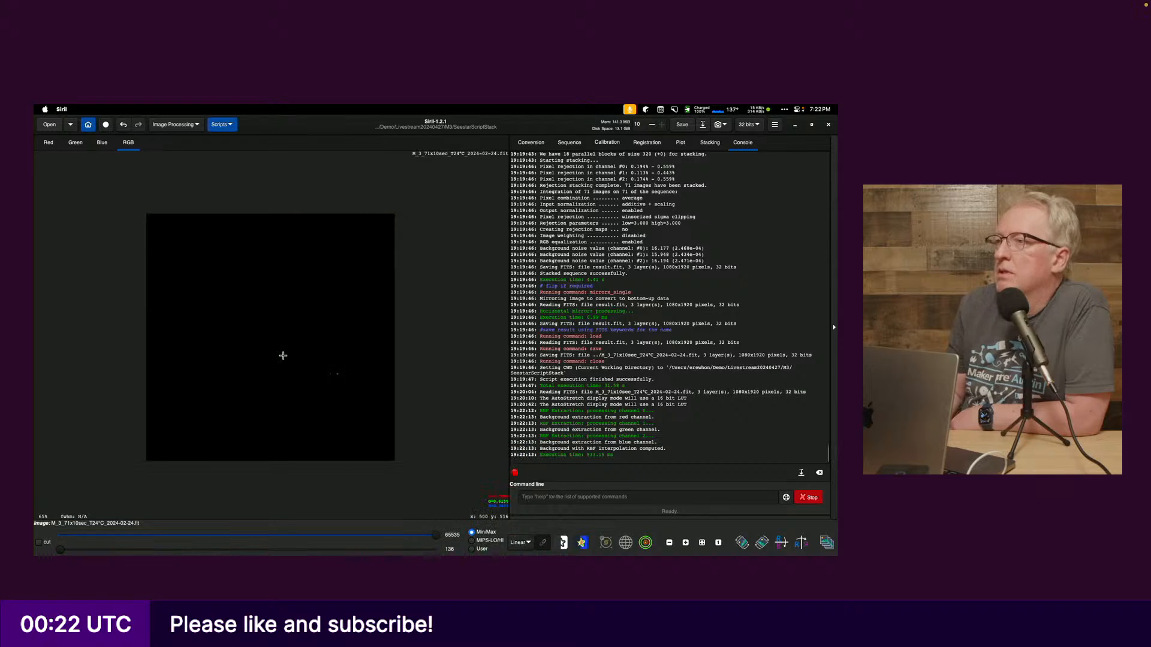
click(179, 131)
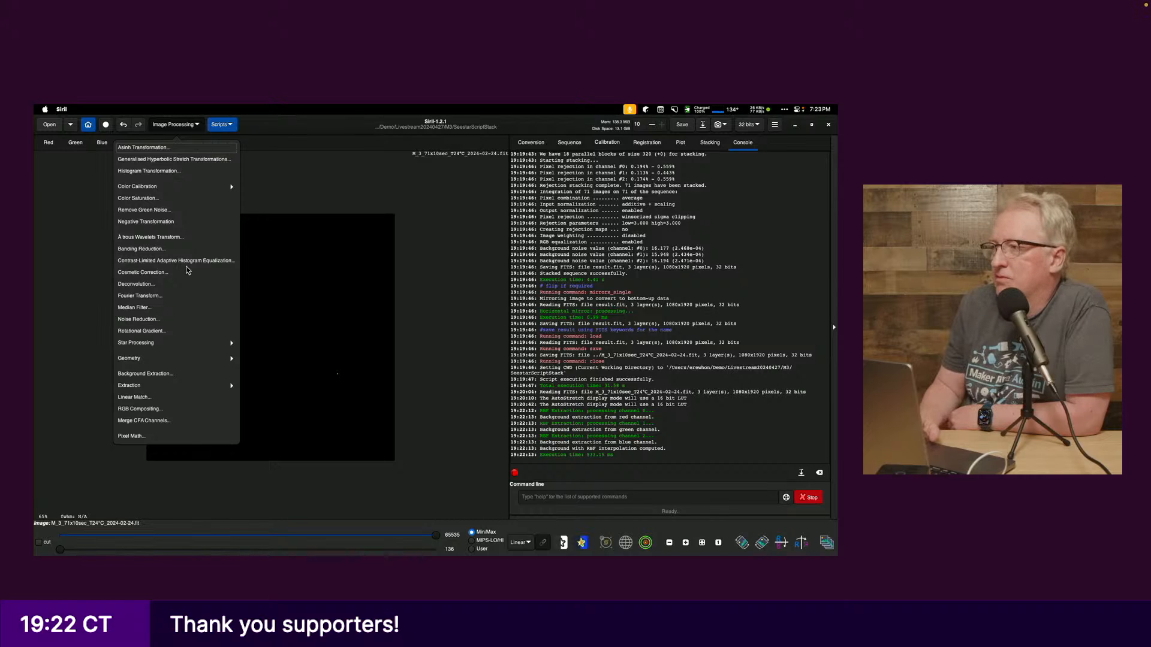
click(191, 160)
drag(495, 202, 472, 178)
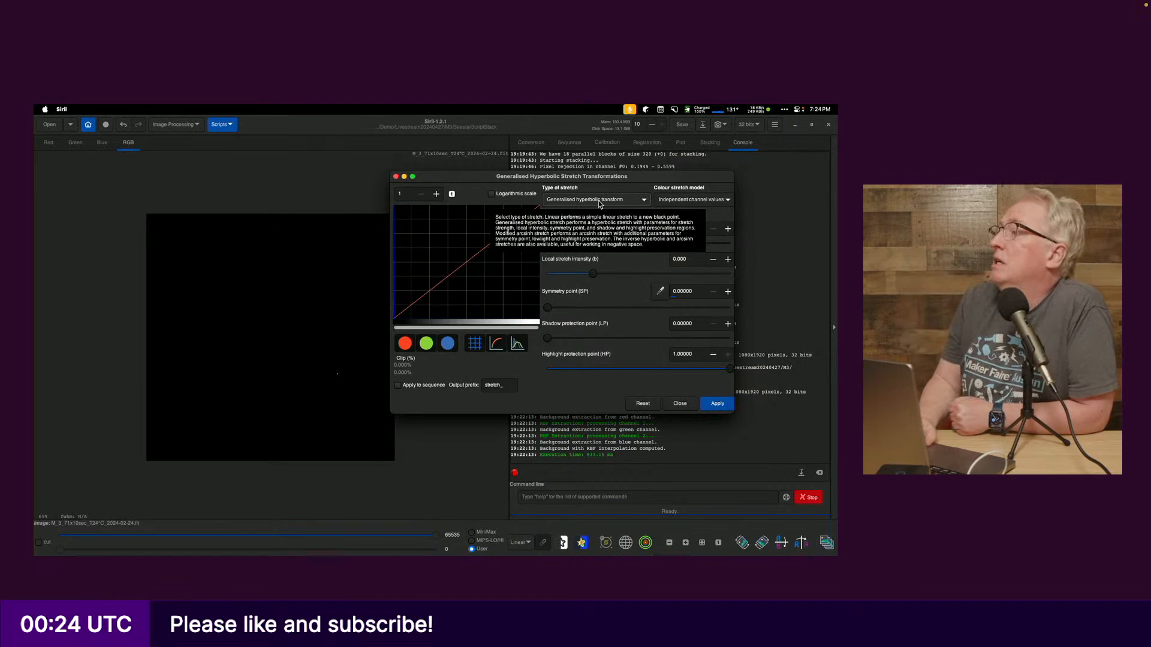
- Apply a generalised hyperbolic transform with a local stretch intensity of 15.000 and a stretch factor of 5.622
click(599, 201)
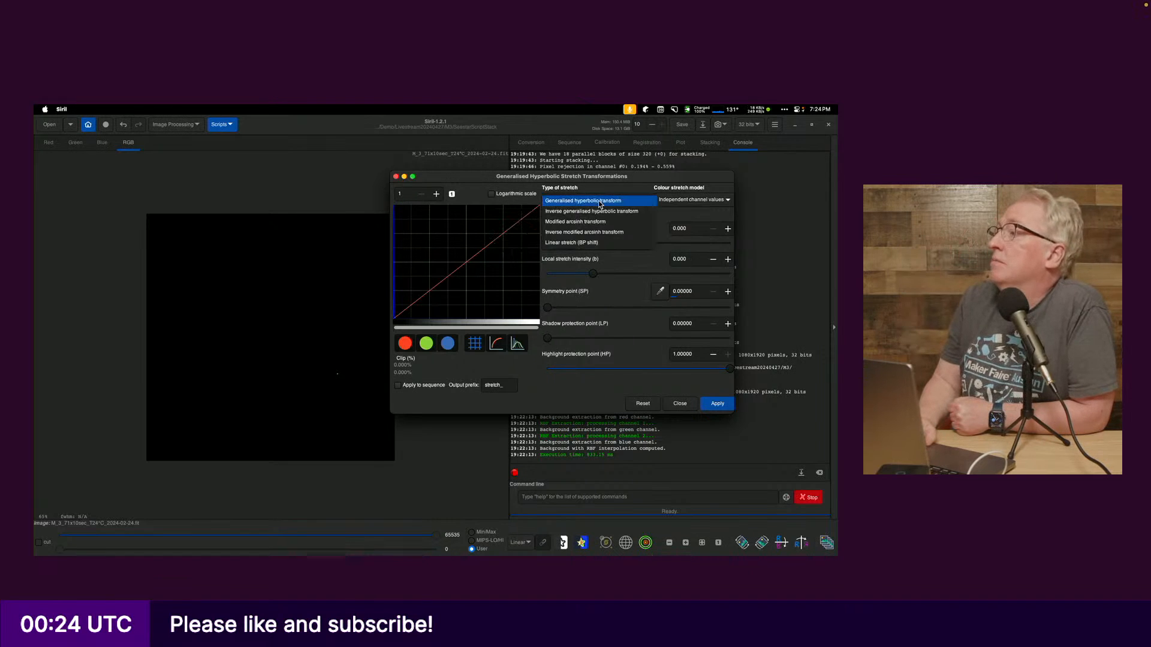
click(509, 190)
drag(593, 274, 742, 281)
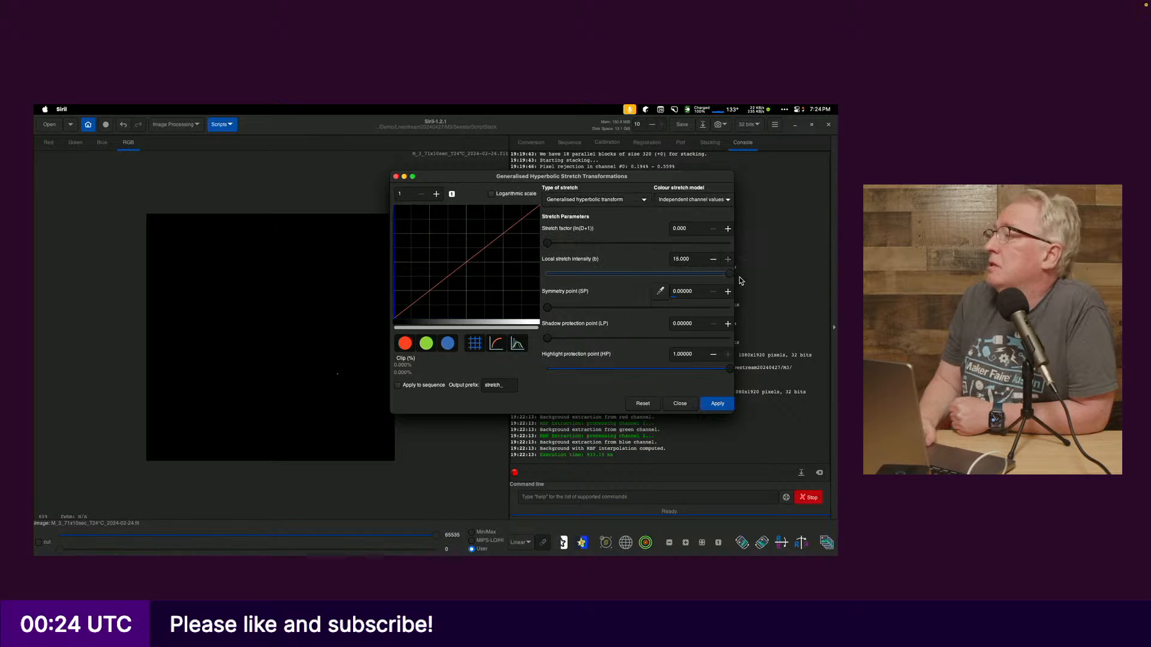
drag(548, 243, 650, 243)
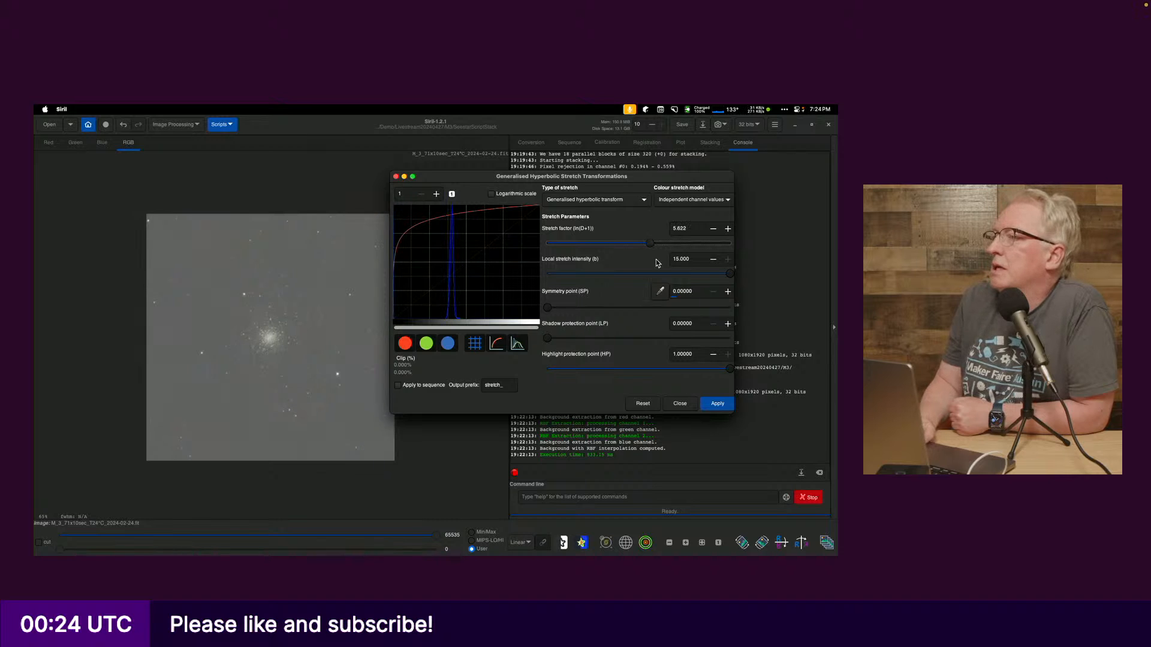
click(714, 406)
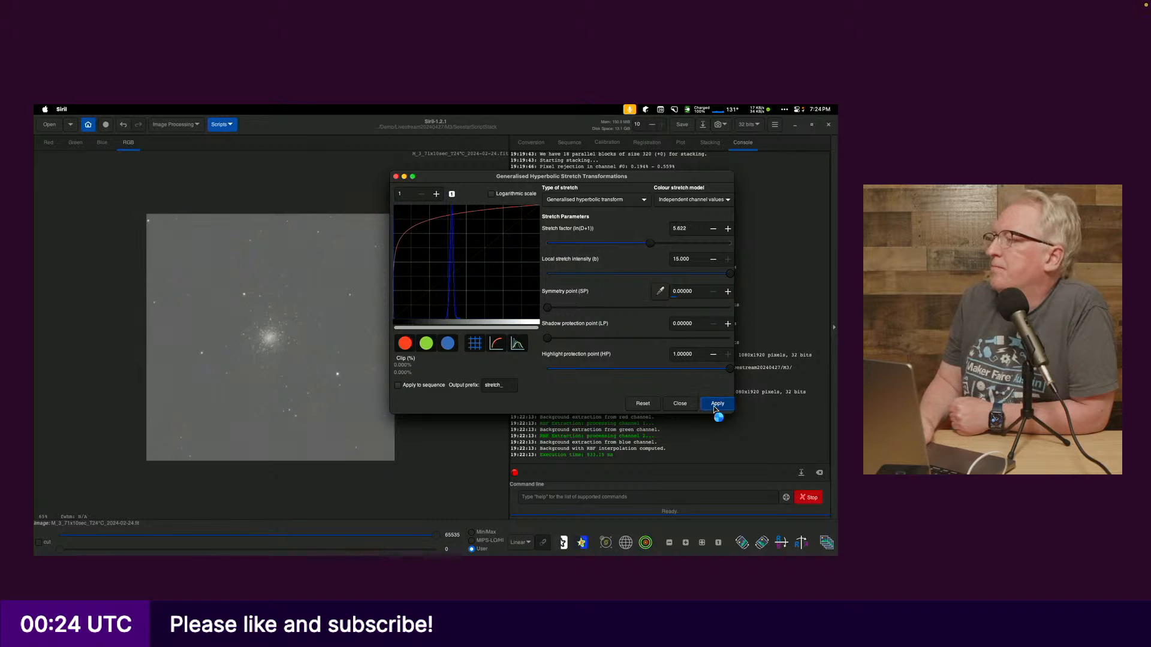
- Apply a Linear stretch (BP shift) to the image with the black point at 0.33180
click(592, 201)
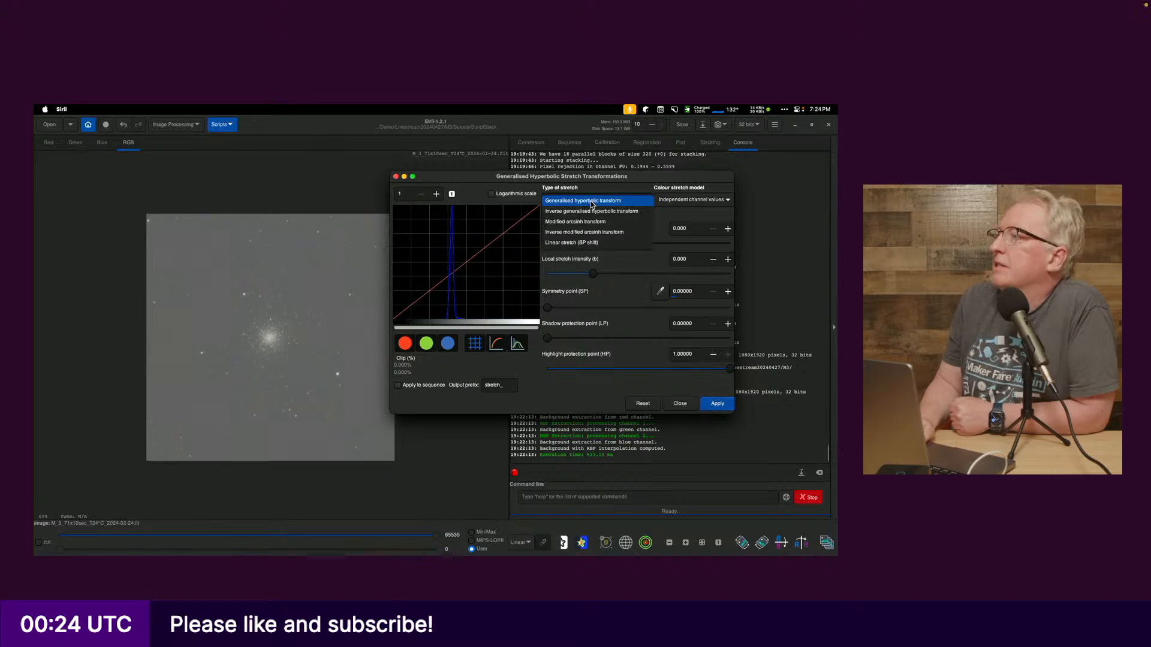
click(587, 243)
drag(548, 243, 611, 250)
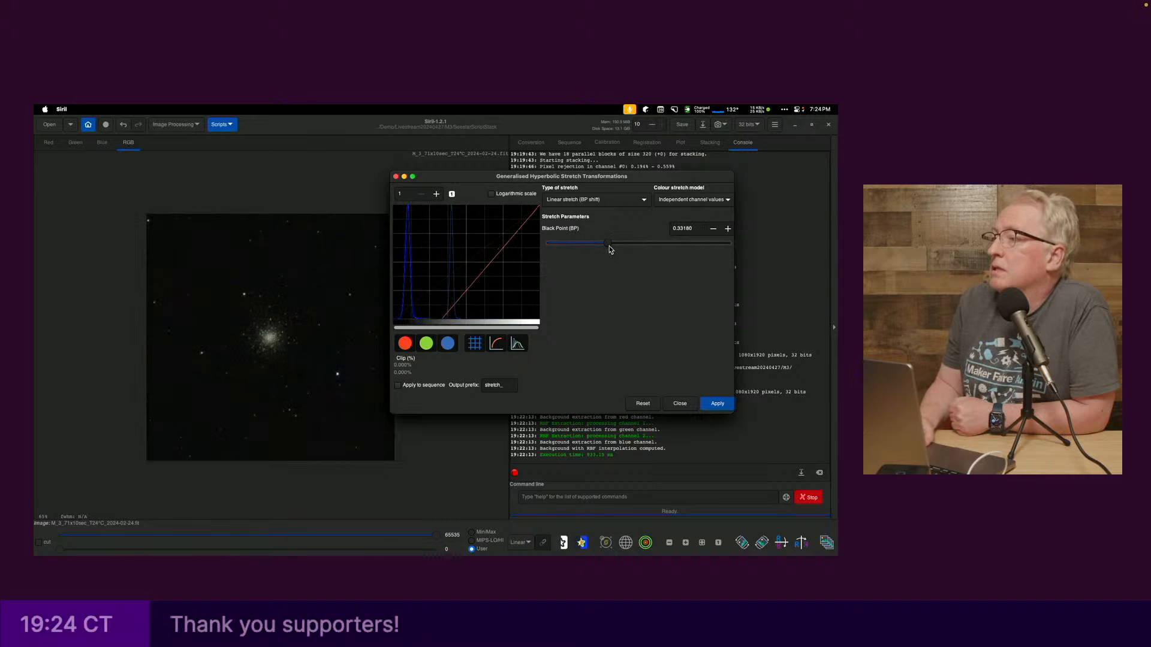
click(714, 404)
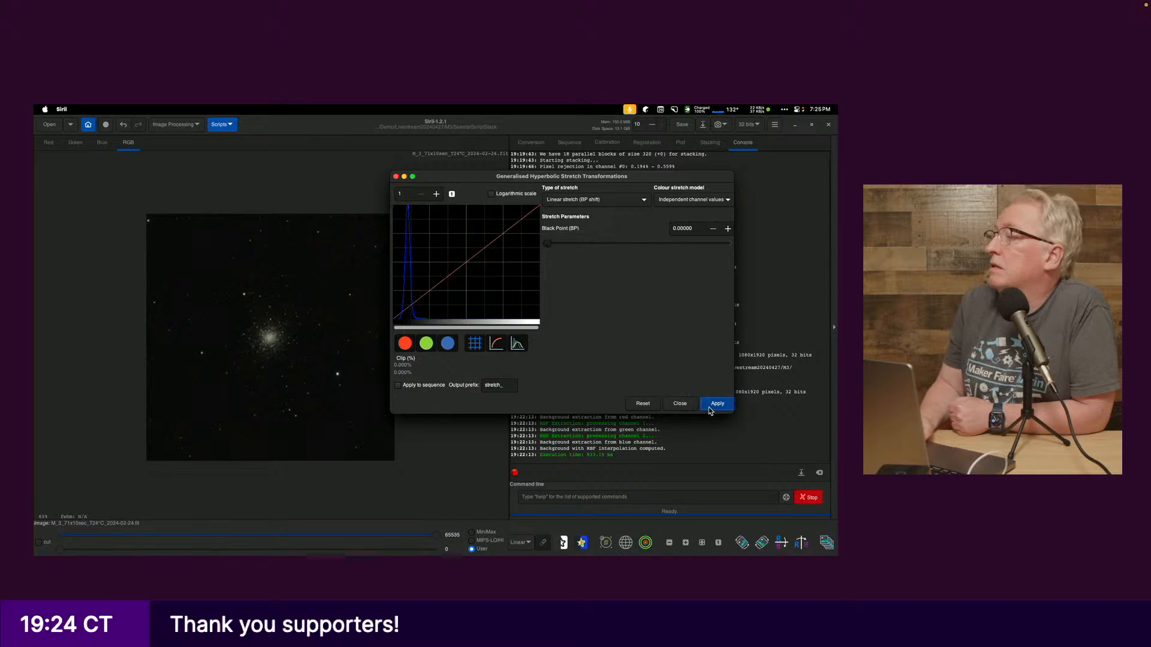
- Apply a generalised hyperbolic transform with the symmetry point 0.47641 sampled from the cluster core, stretch factor 1.198 and local intensity 0.760
click(587, 203)
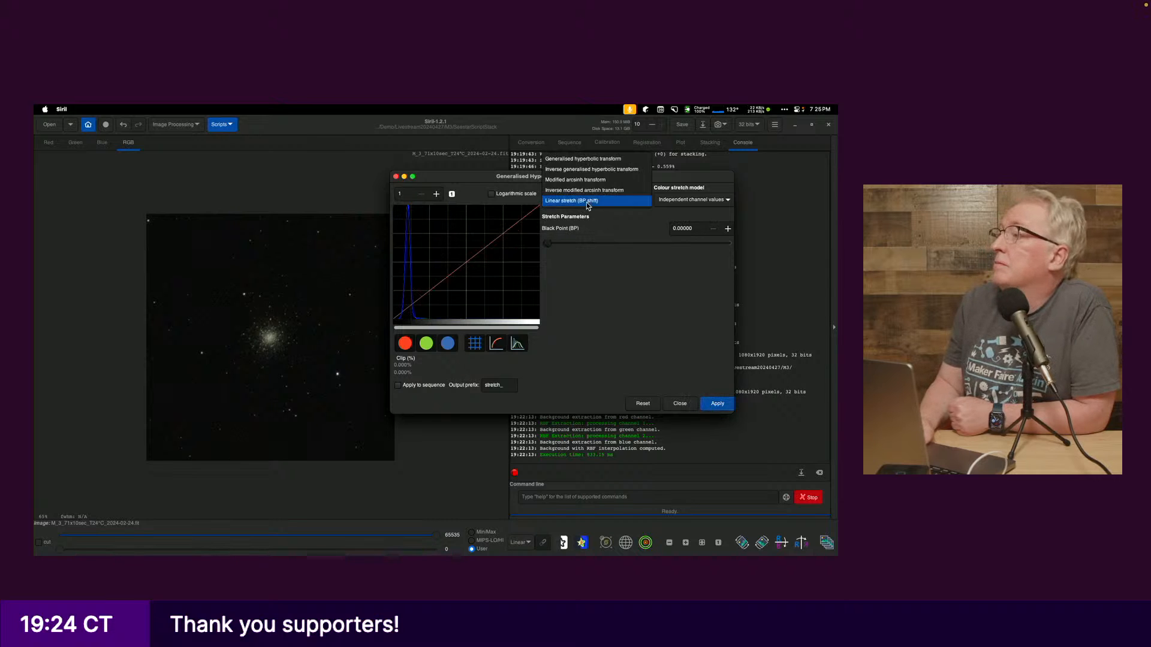
click(586, 158)
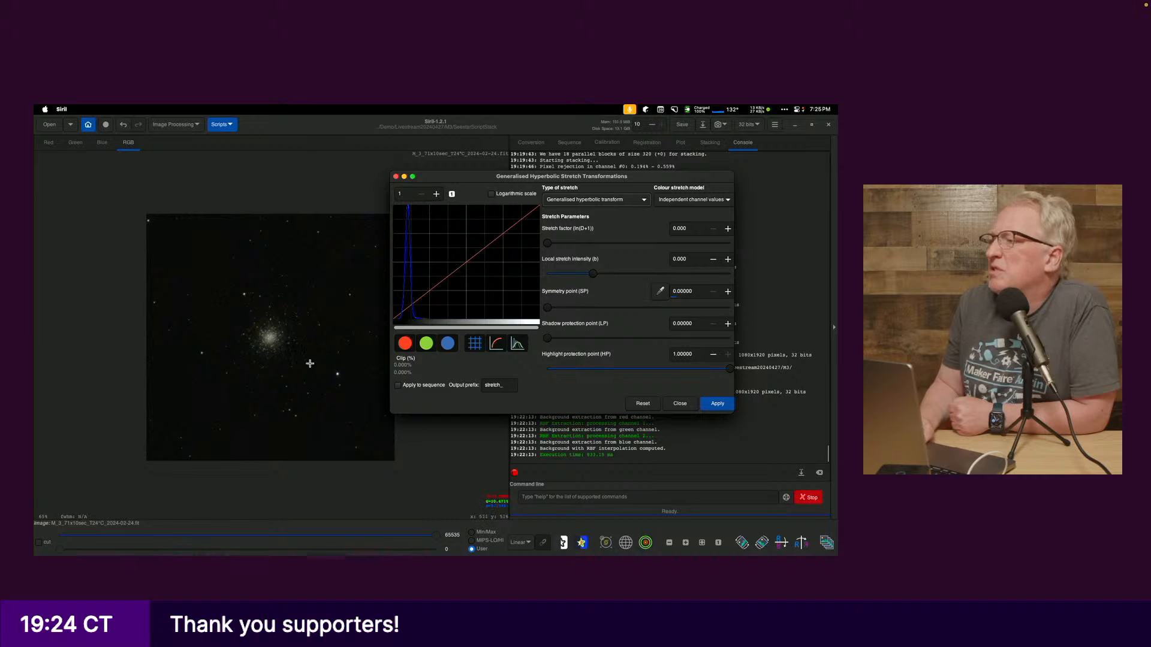
click(685, 543)
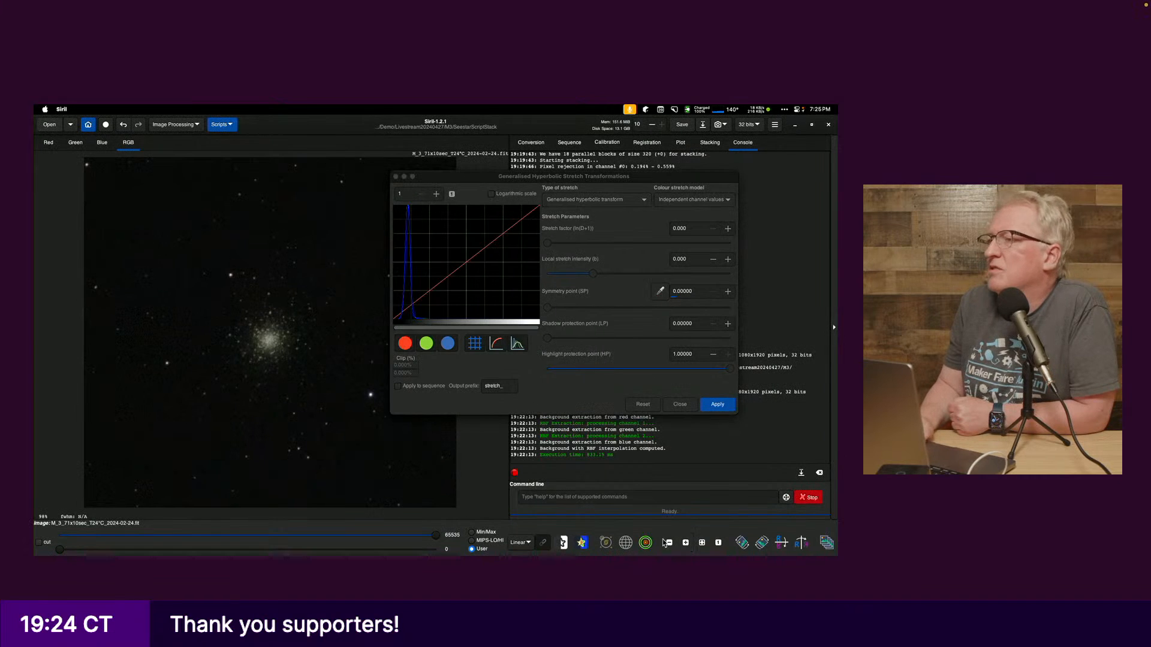
drag(267, 338, 274, 346)
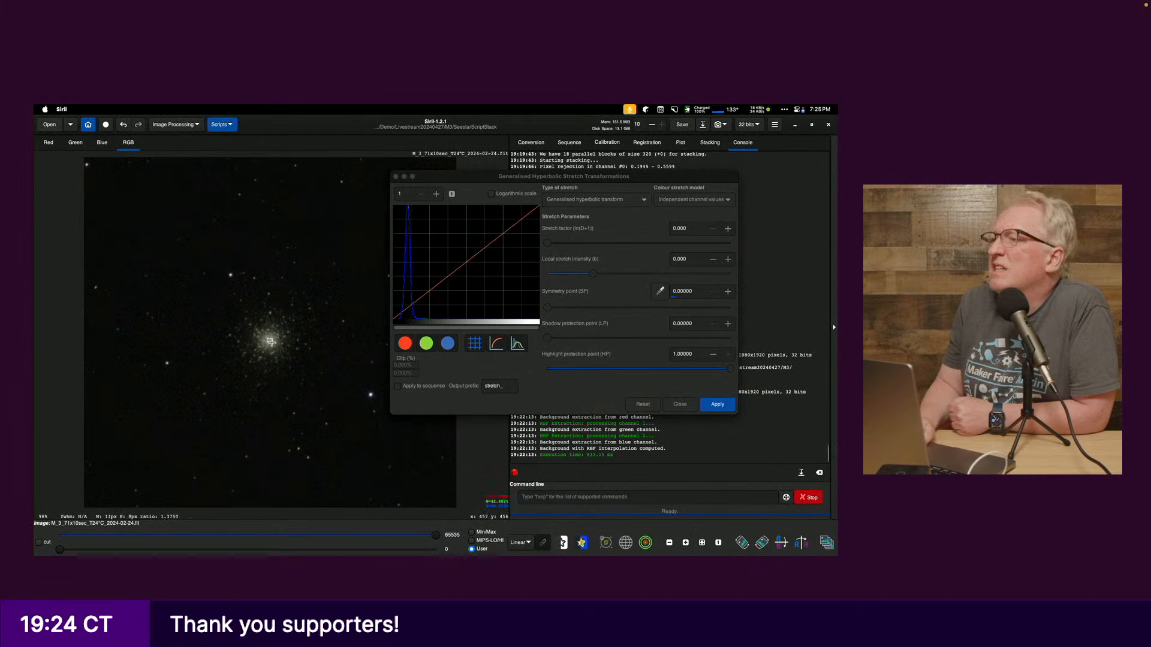
click(660, 291)
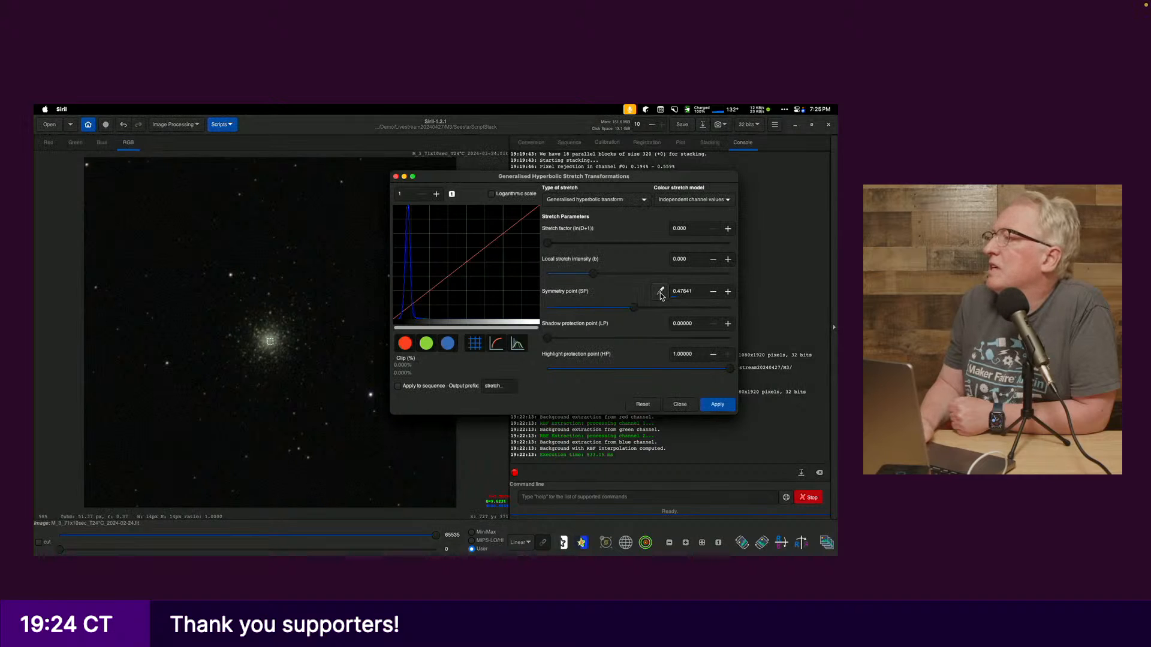
mouse_move(549, 243)
mouse_down()
mouse_move(600, 274)
mouse_move(570, 247)
mouse_up()
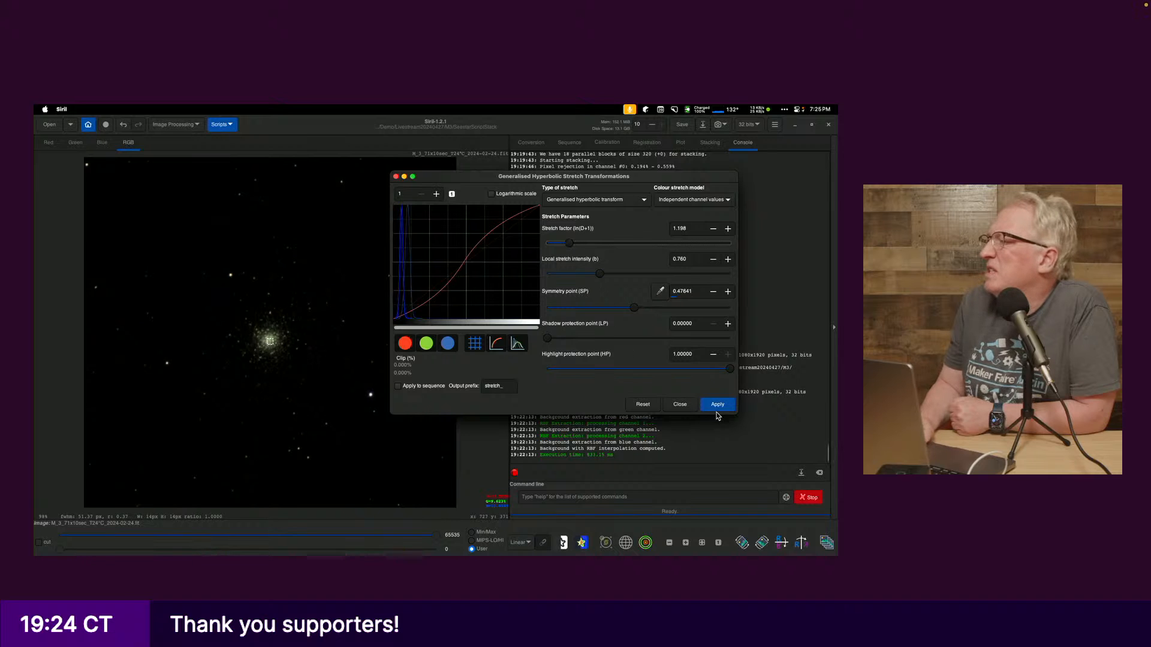
click(718, 406)
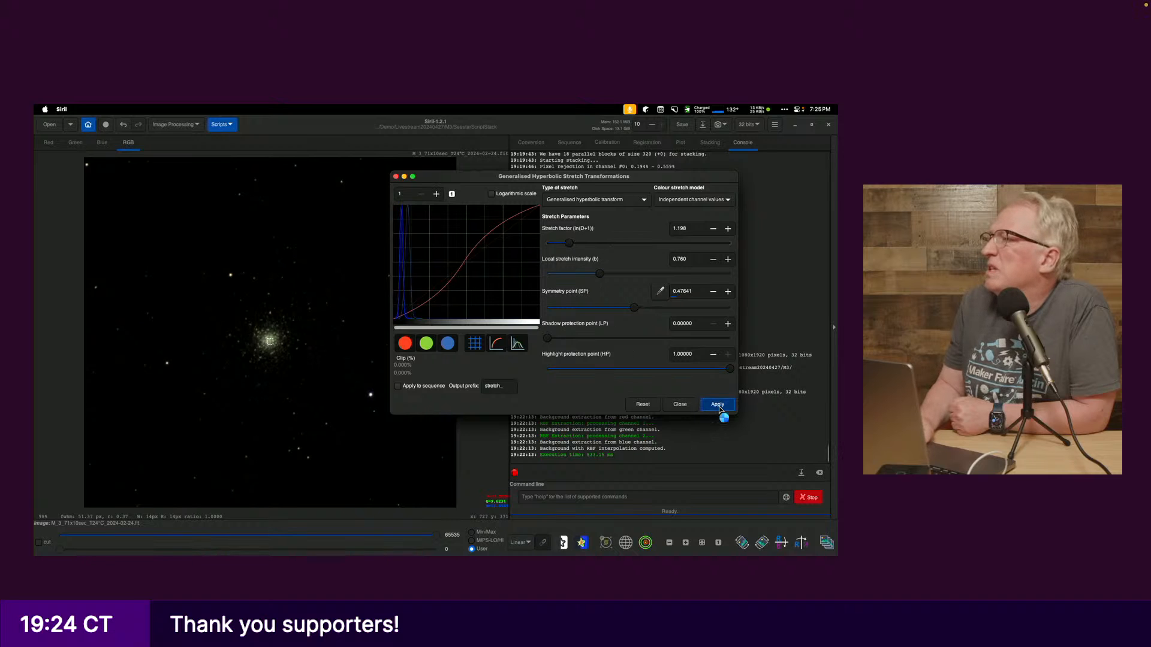
- Sample symmetry point 0.22988 just outside the cluster core and apply the stretch with factor 0.899 and local intensity 1.590
click(271, 341)
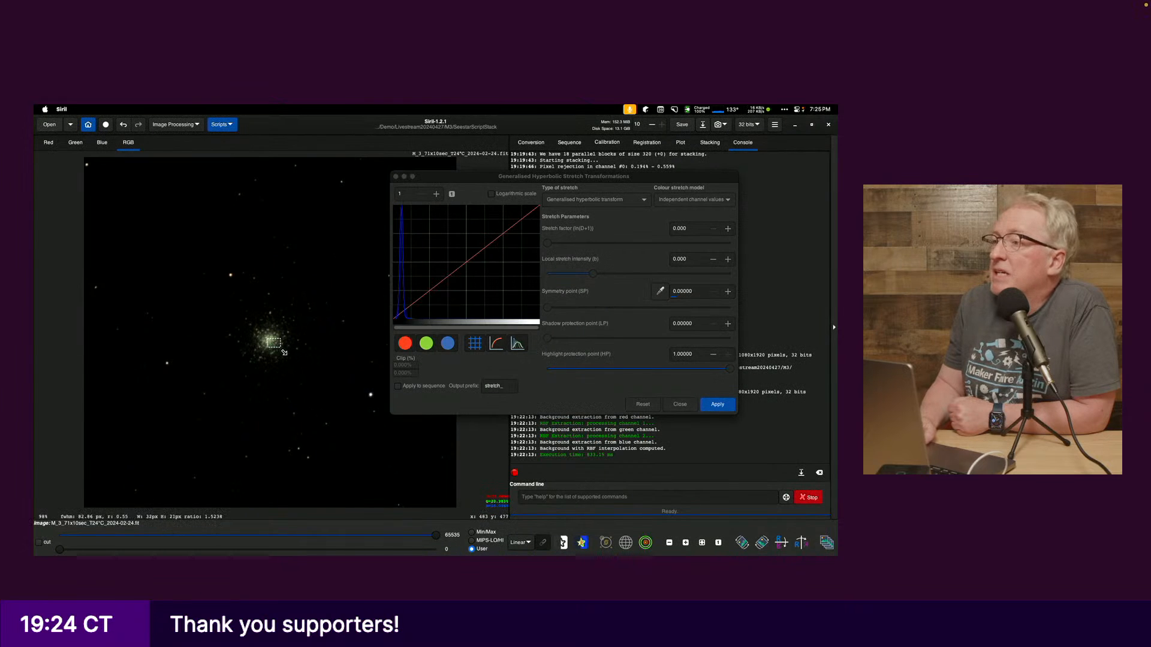
click(272, 345)
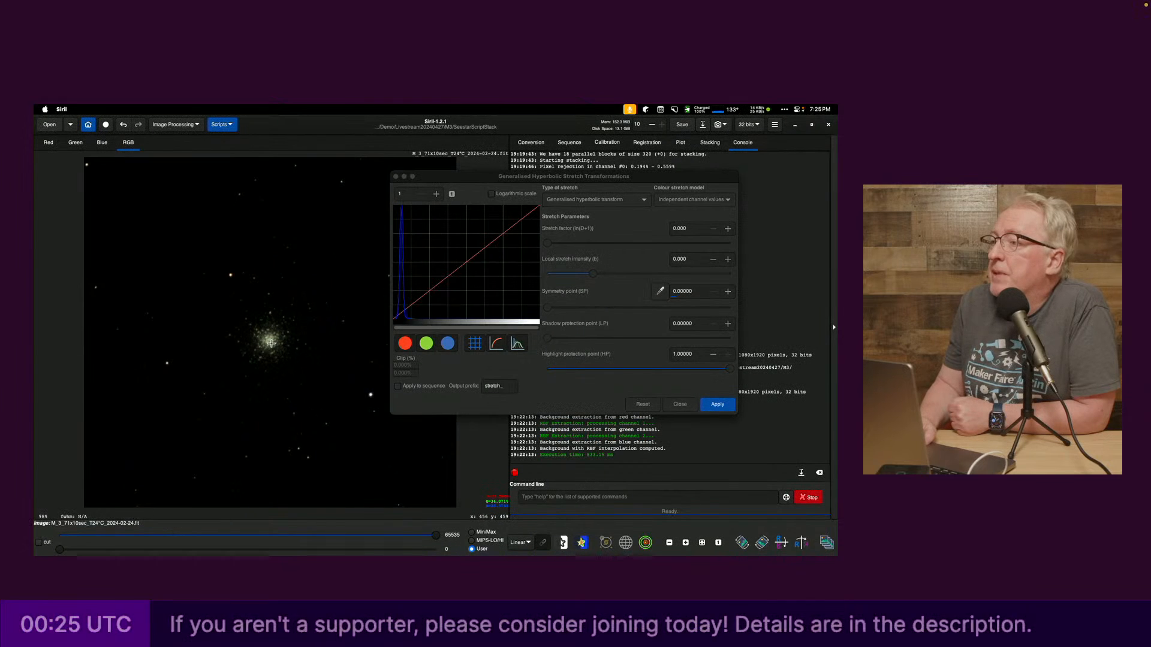
drag(273, 345, 276, 347)
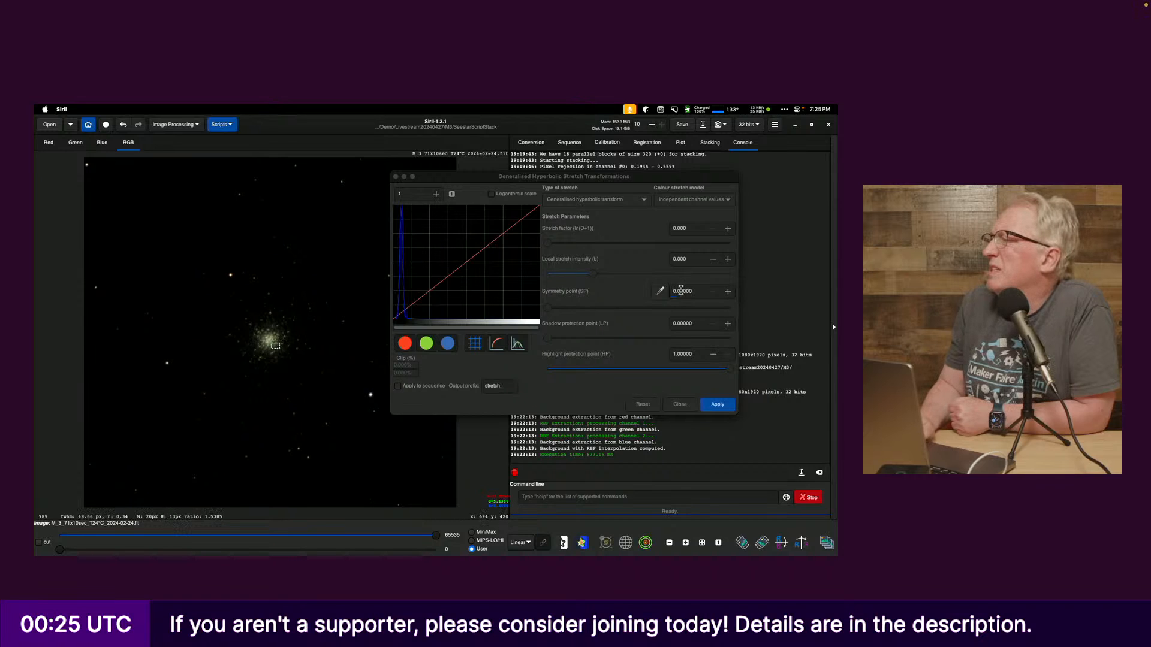
click(655, 295)
mouse_move(592, 275)
mouse_down()
mouse_move(604, 276)
mouse_move(558, 244)
mouse_move(606, 279)
mouse_up()
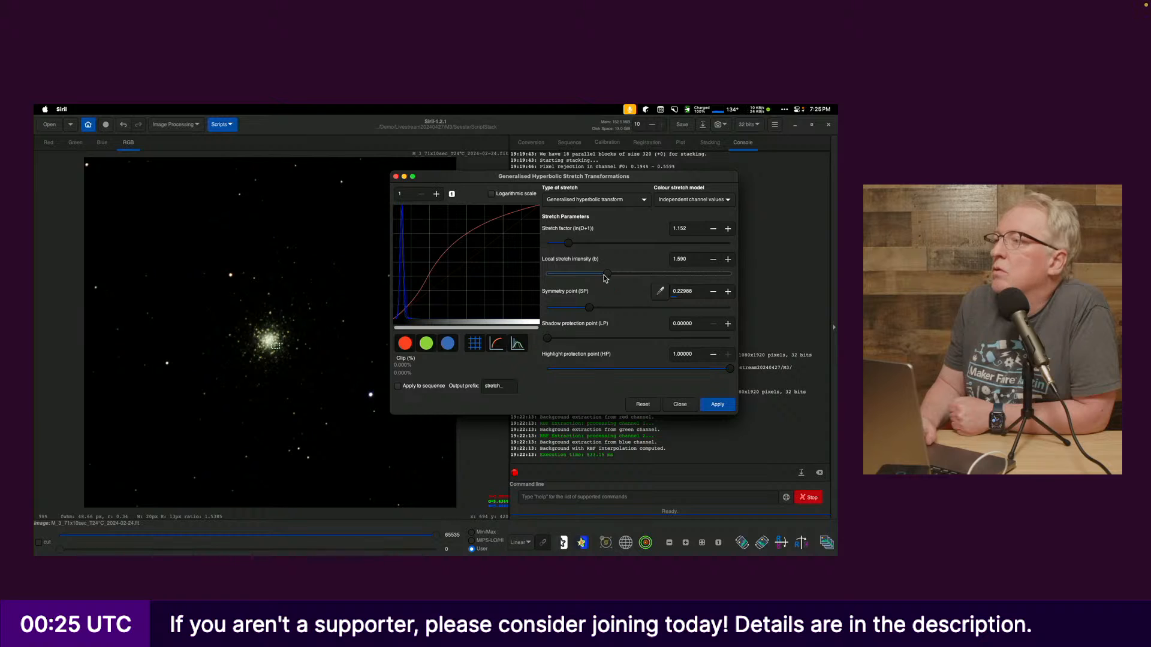
drag(569, 244, 565, 246)
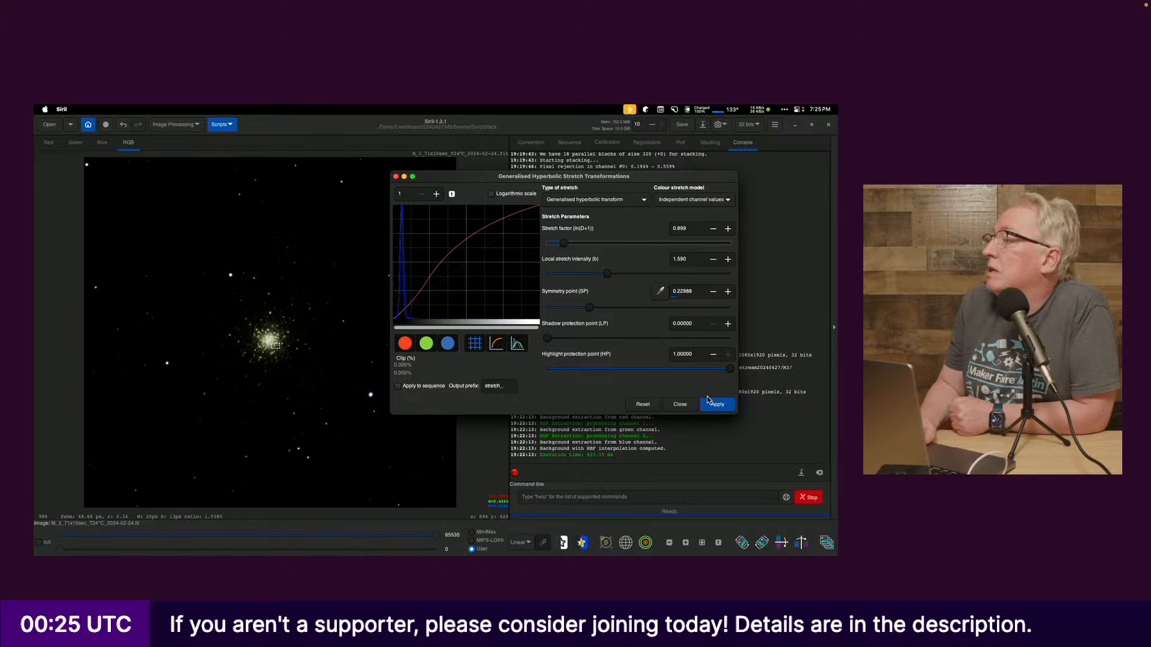
click(709, 402)
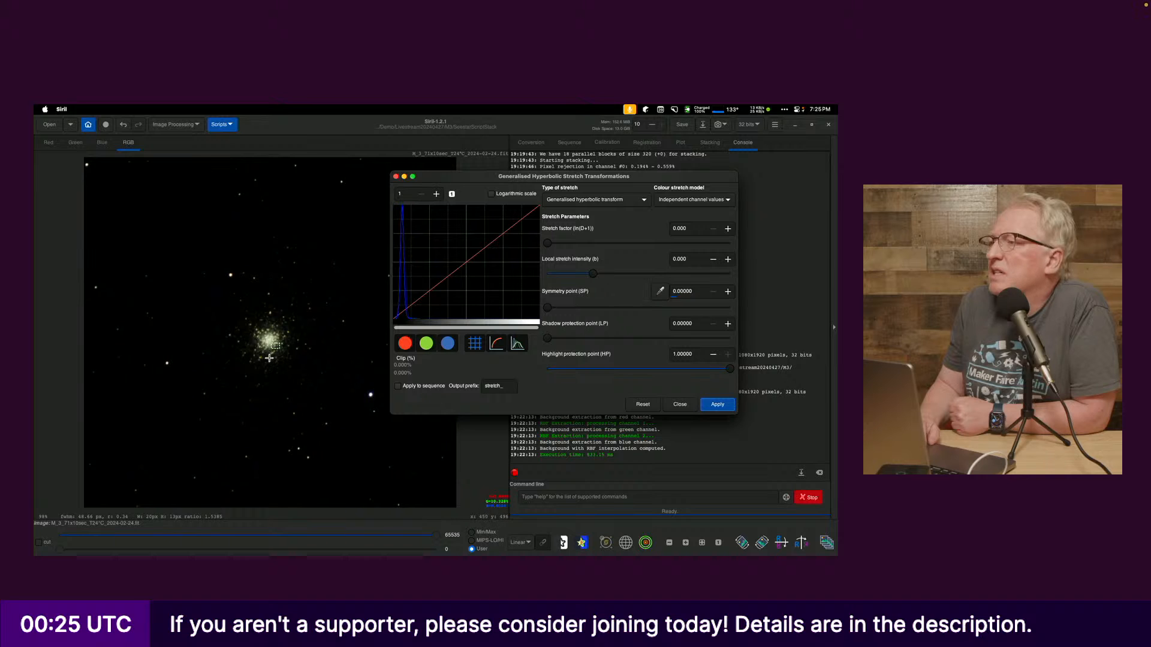
- Sample symmetry point 0.12701 farther below the cluster core and apply the stretch with factor 1.129 and local intensity 0.900
drag(271, 354, 279, 361)
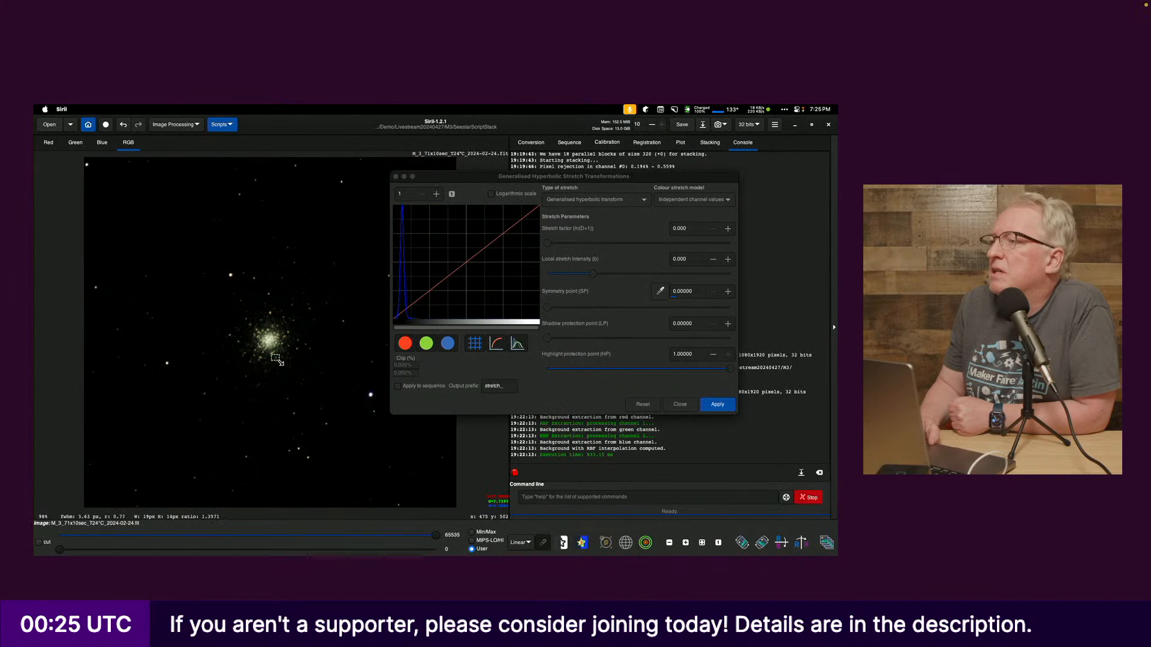
click(596, 276)
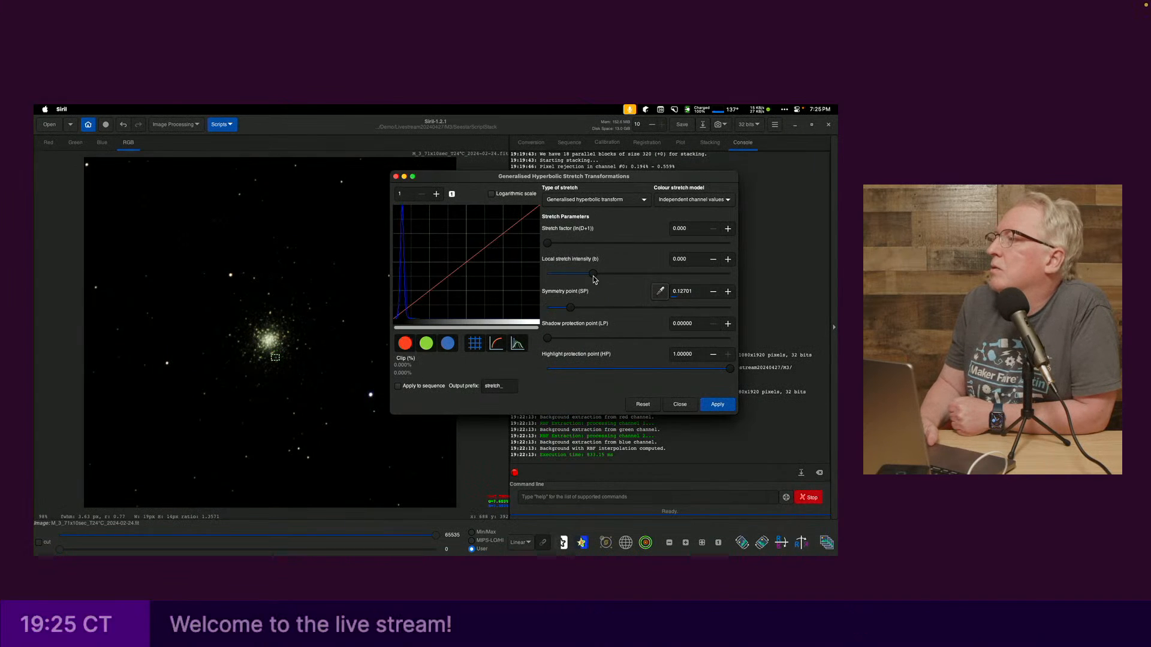
drag(596, 276, 590, 276)
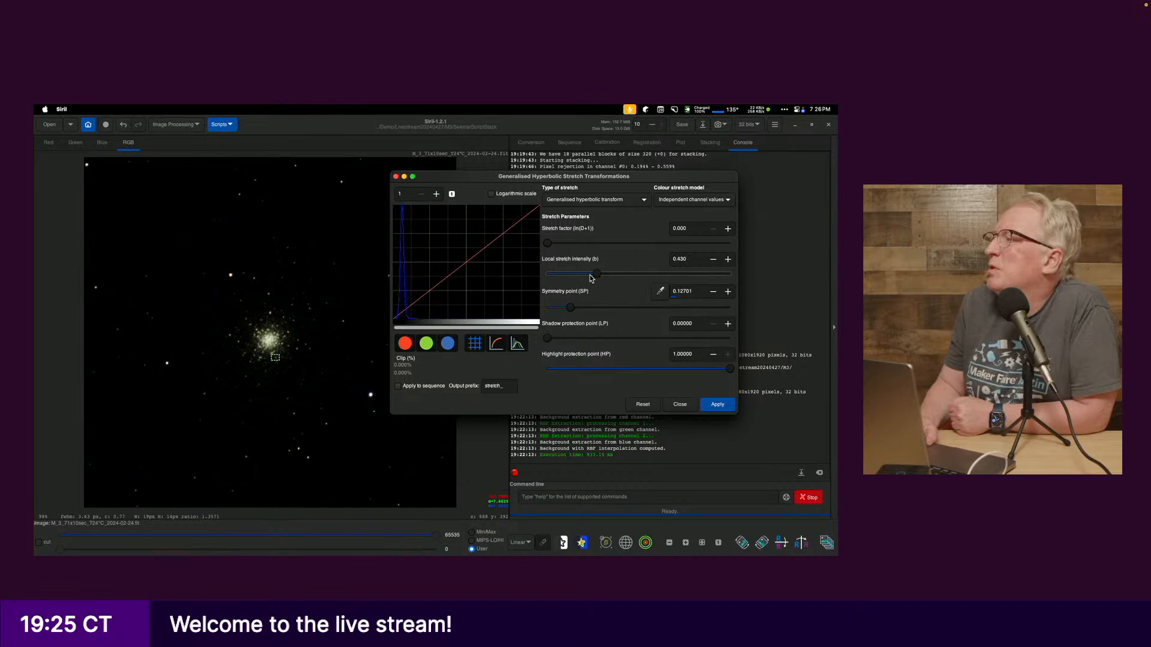
click(558, 245)
drag(558, 246, 602, 276)
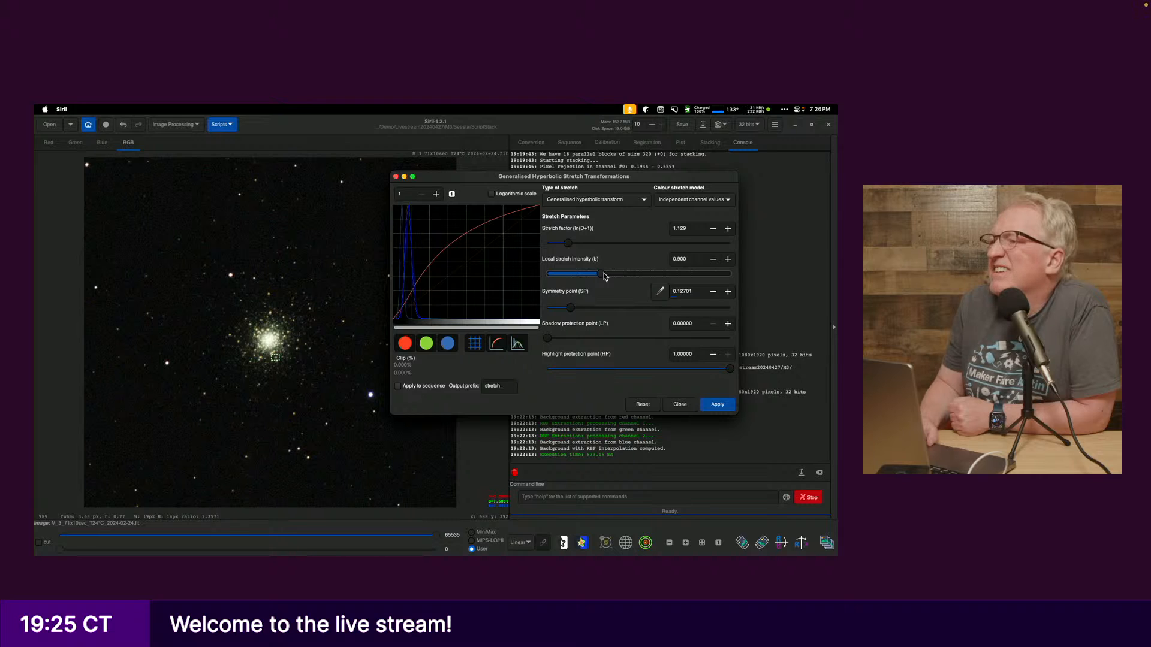
click(714, 404)
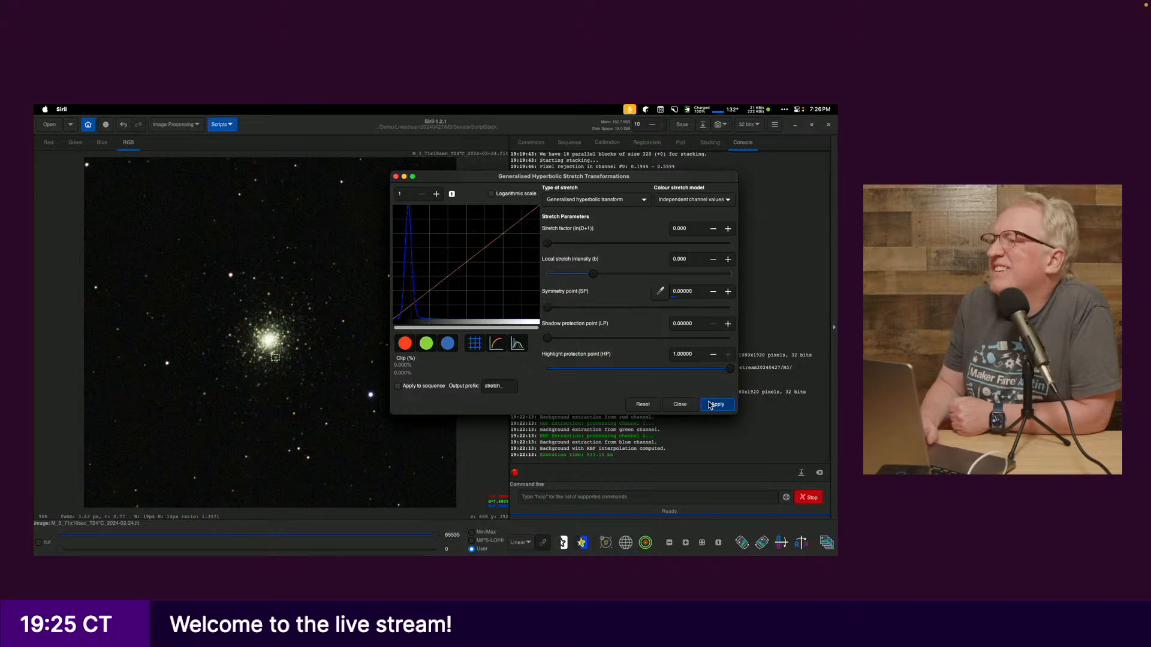
- Apply a final slight hyperbolic stretch with a stretch factor of 0.253 and a local stretch intensity of 0.069
click(552, 244)
drag(553, 246, 548, 244)
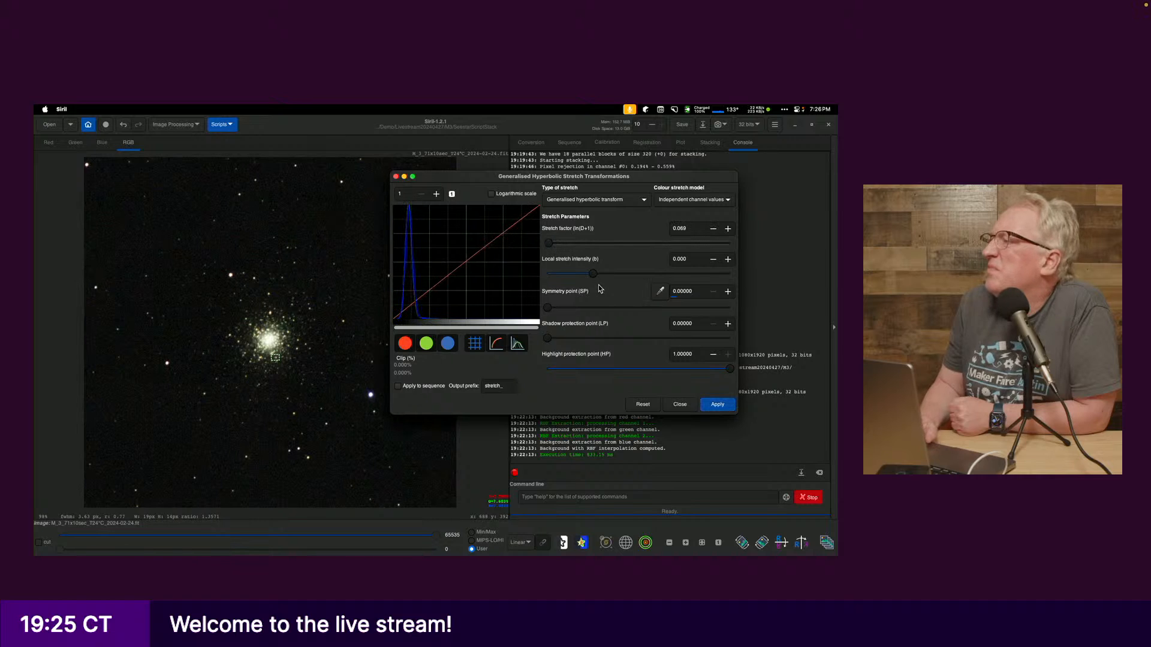
drag(594, 277, 604, 278)
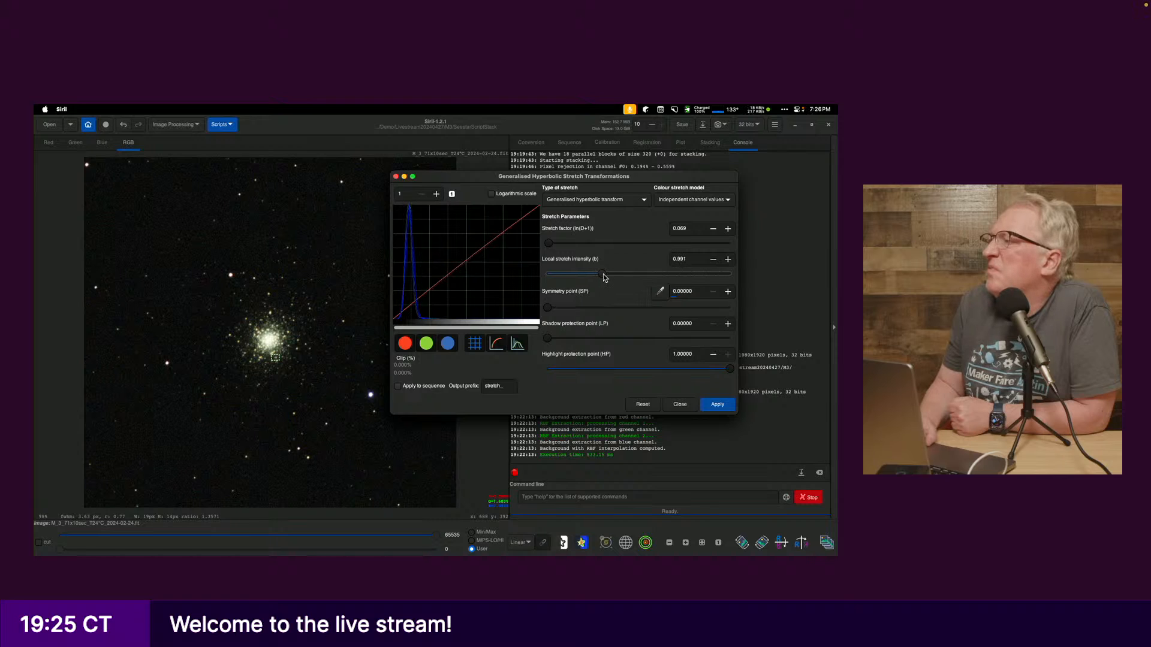
drag(549, 244, 552, 246)
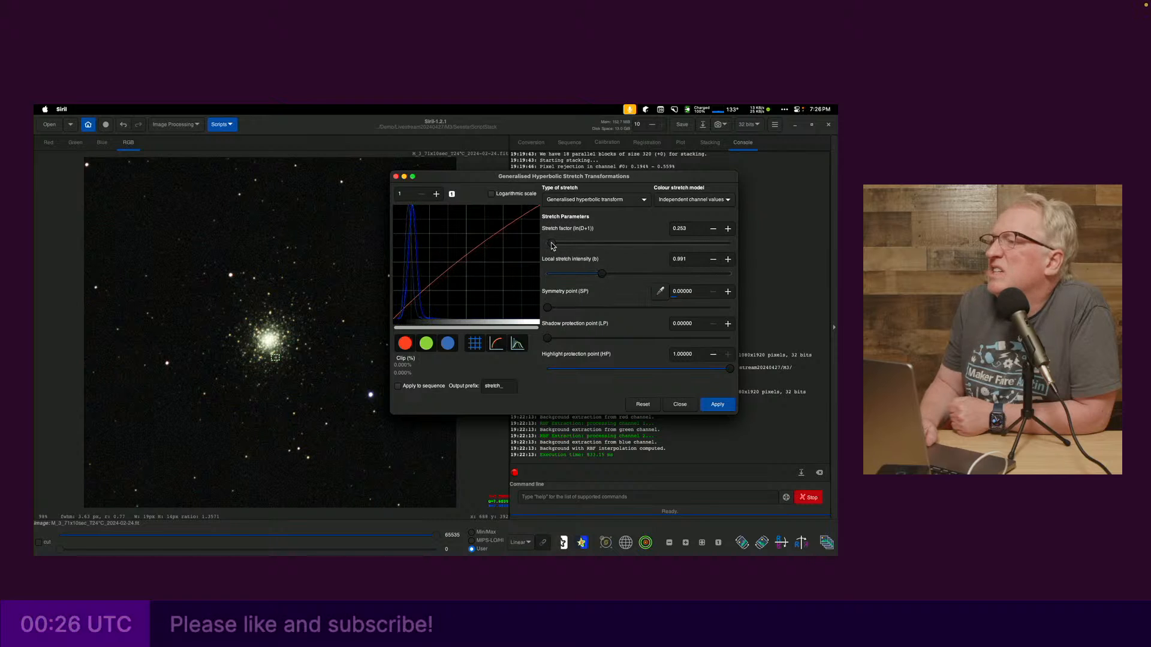
drag(599, 279, 595, 276)
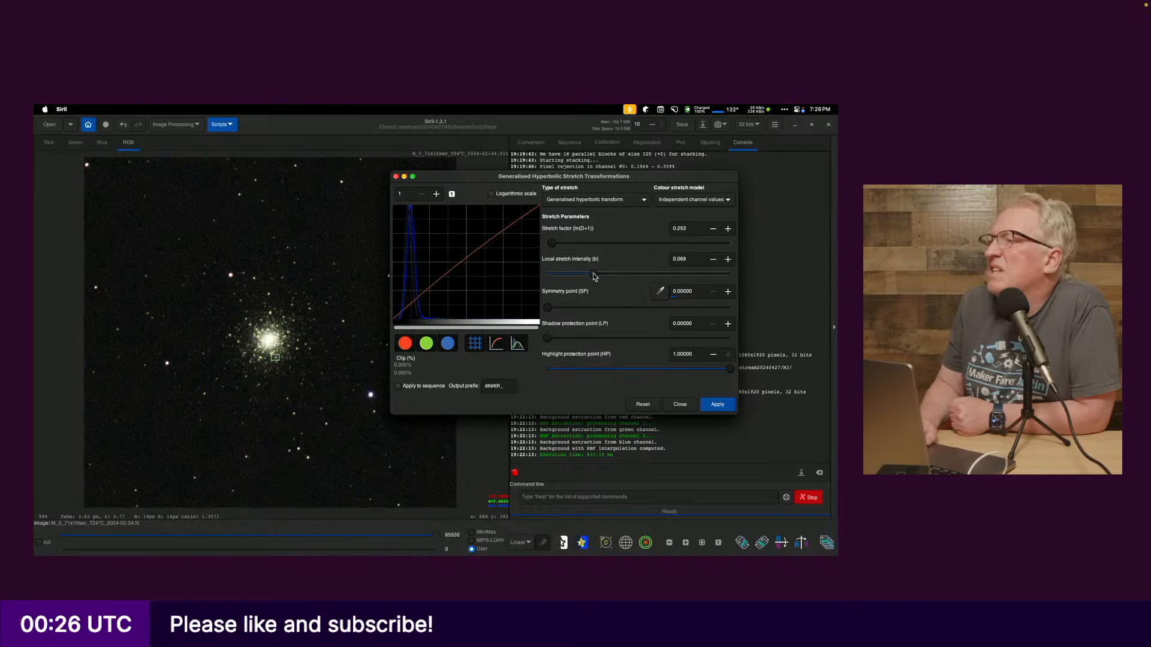
key(Return)
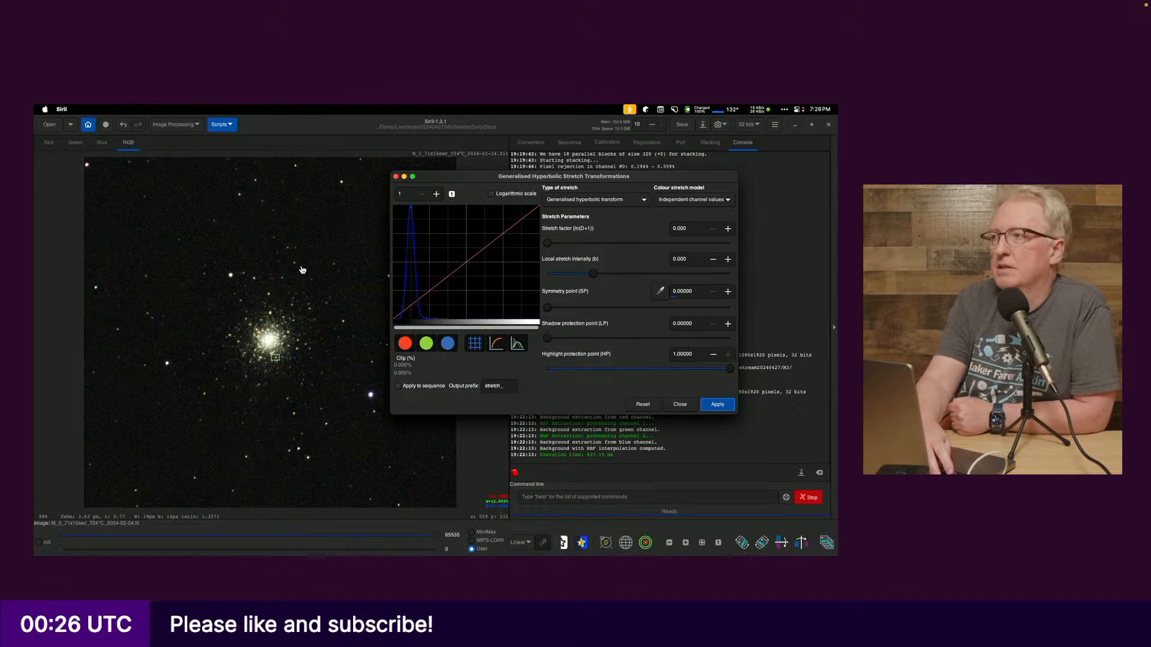
- Switch to Preview to compare the two star cluster images side by side
key(super+Tab)
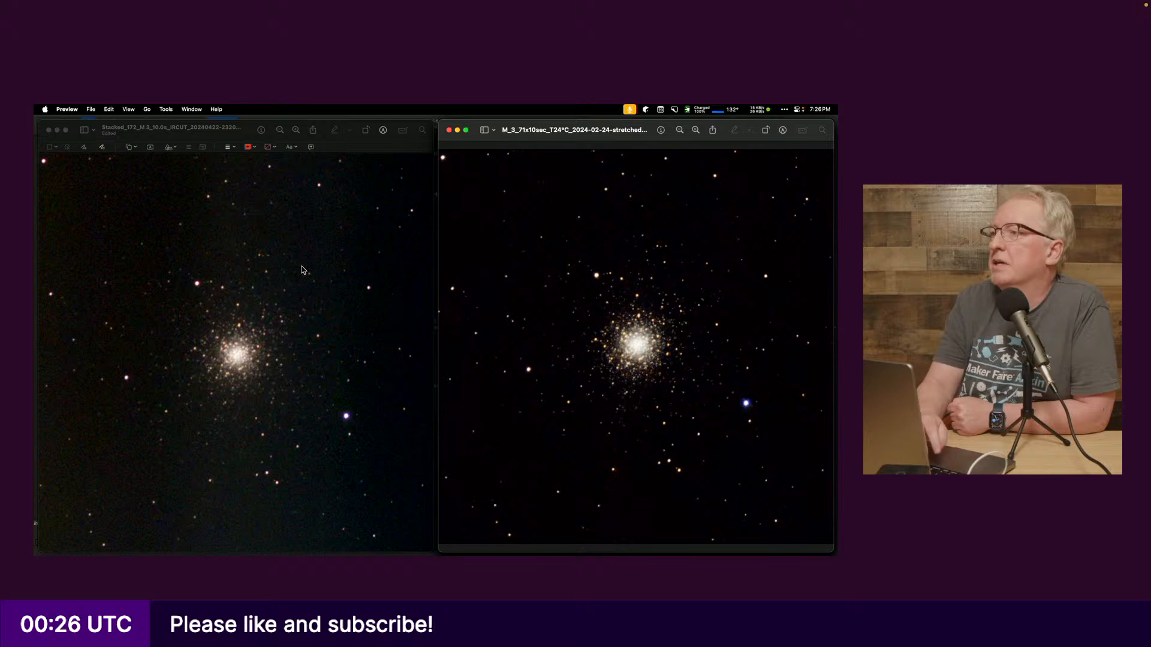
- Minimise the two M_3_71x10sec images and place the Stacked_172 image beside the Siril cluster image to compare them
click(457, 131)
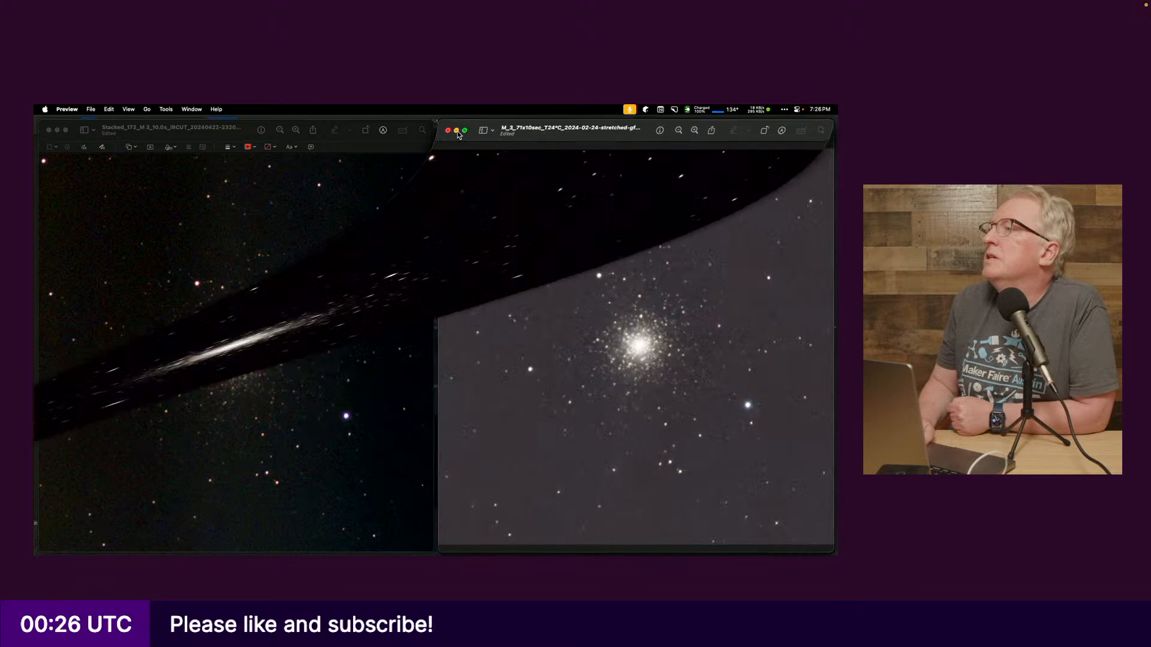
click(457, 131)
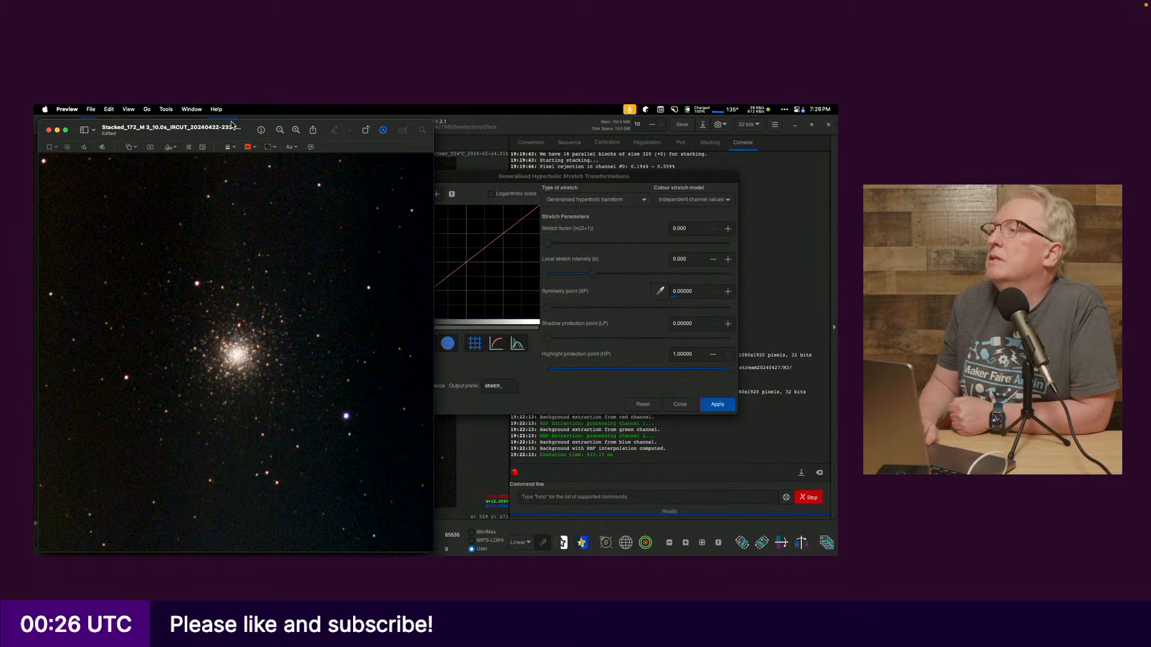
drag(231, 127, 699, 142)
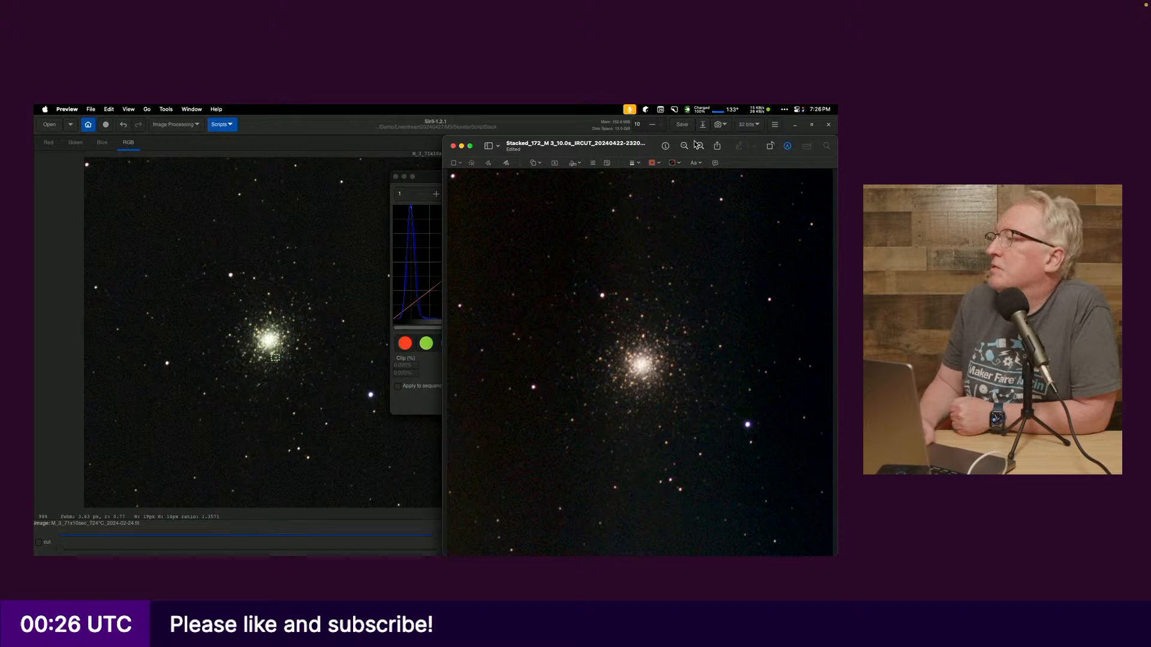
drag(698, 143, 694, 146)
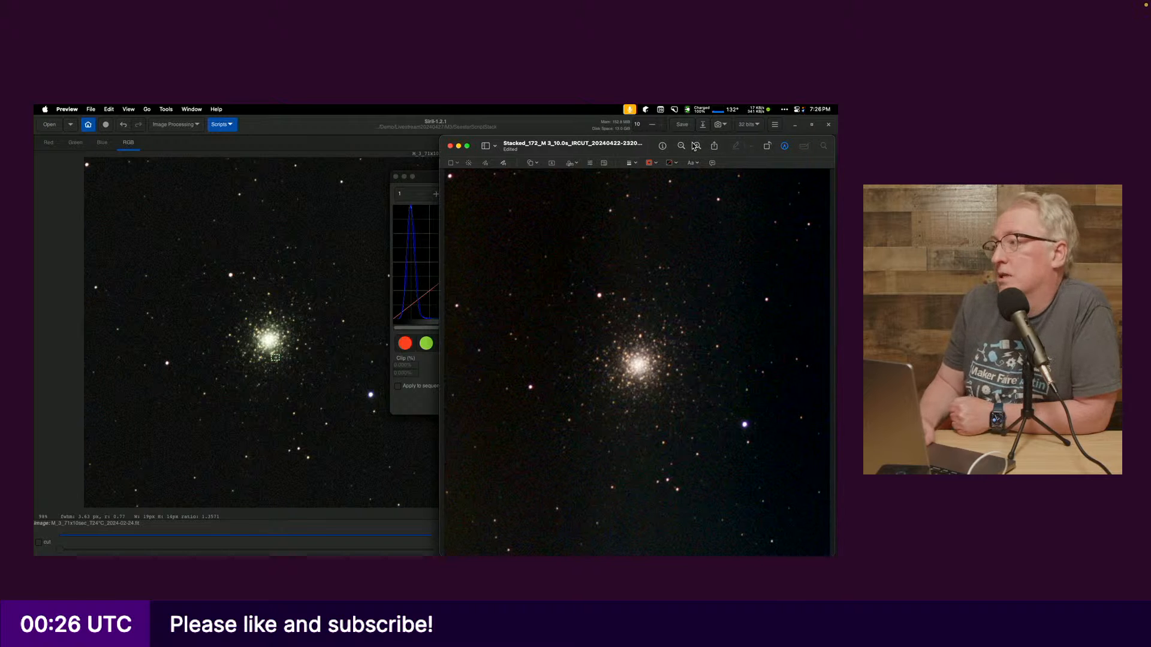
drag(693, 146, 691, 146)
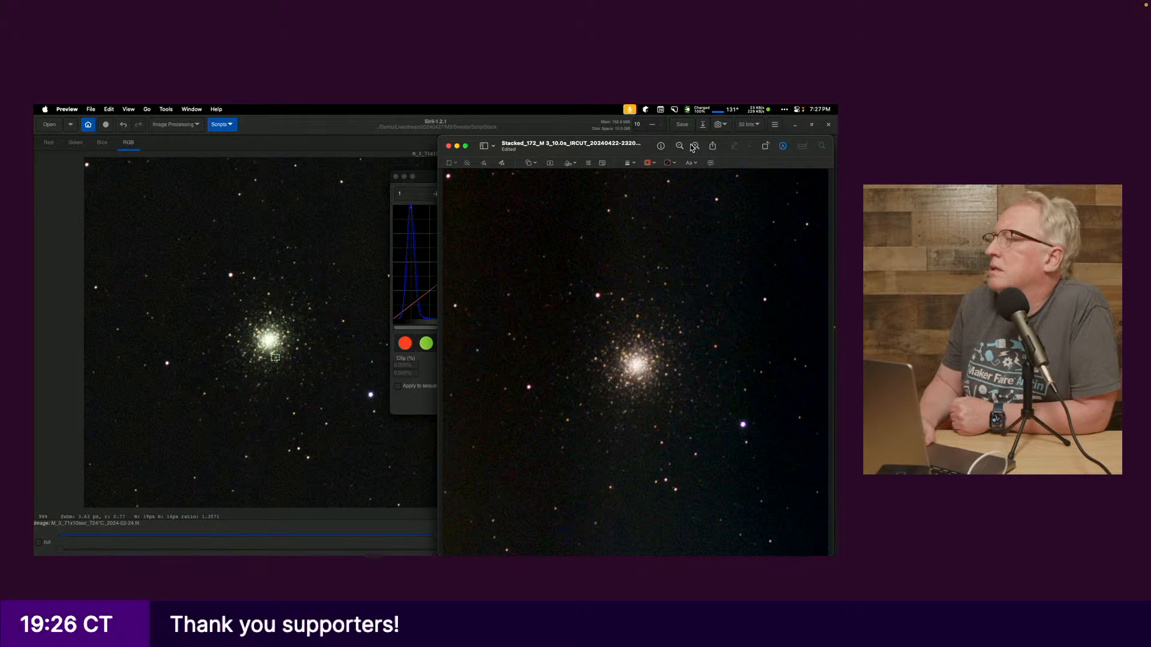
- Return to Siril and apply a hyperbolic stretch with symmetry point 0.26728, stretch factor 1.290 and local stretch intensity -0.713
click(446, 128)
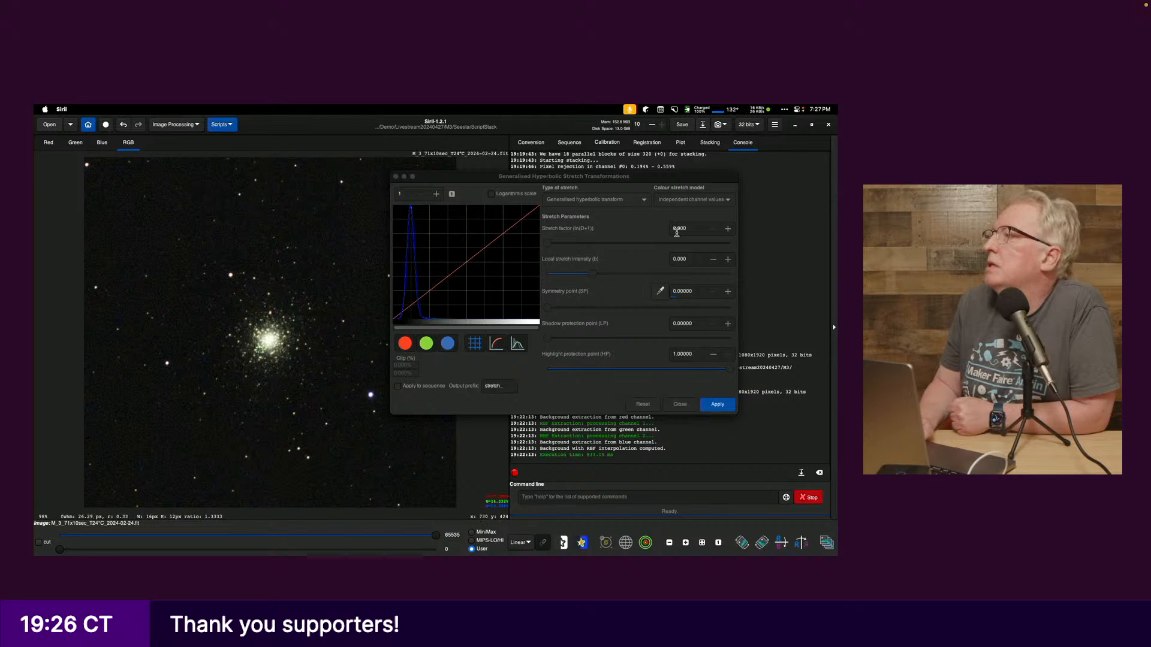
click(660, 291)
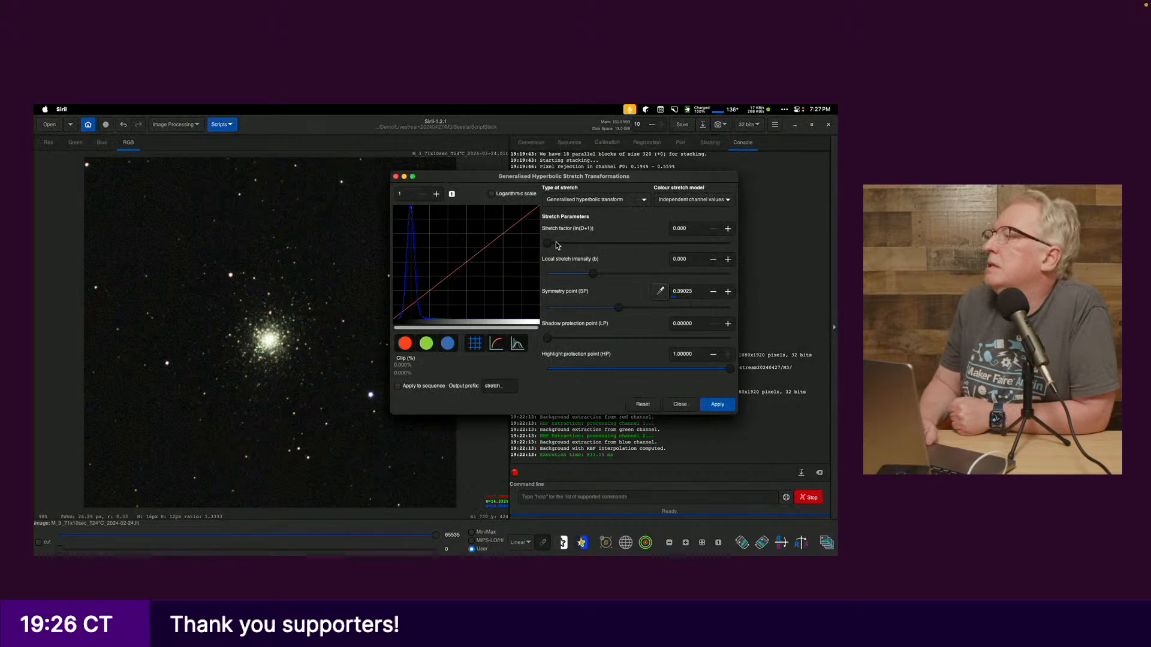
drag(558, 245, 566, 277)
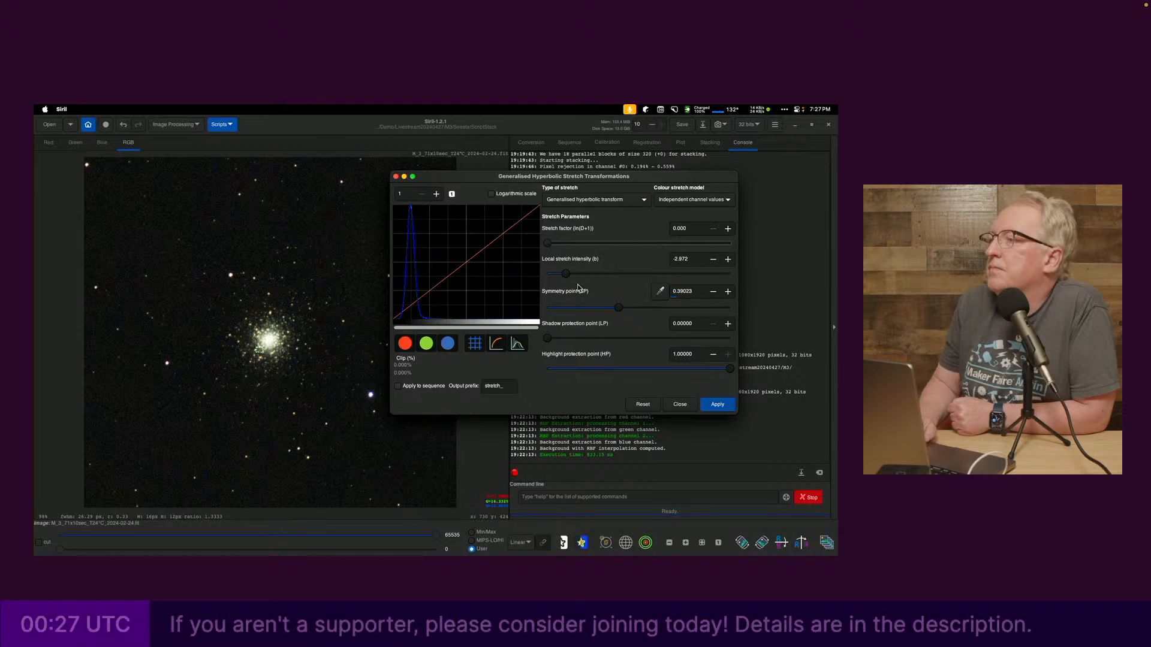
drag(618, 309, 581, 278)
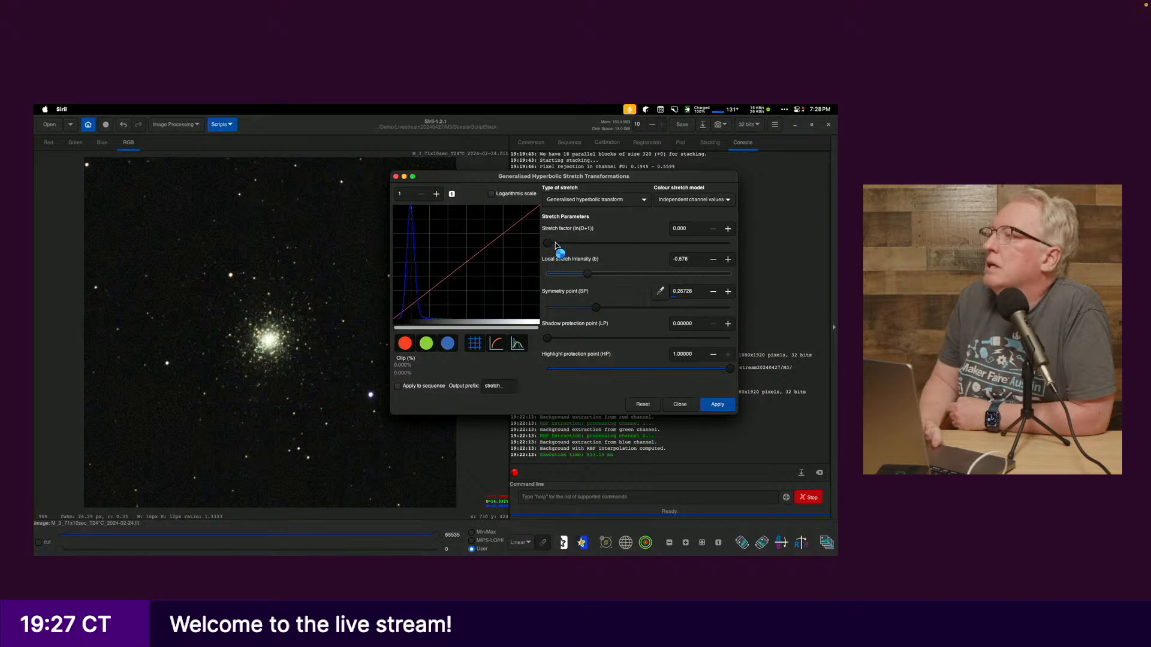
drag(581, 274, 584, 275)
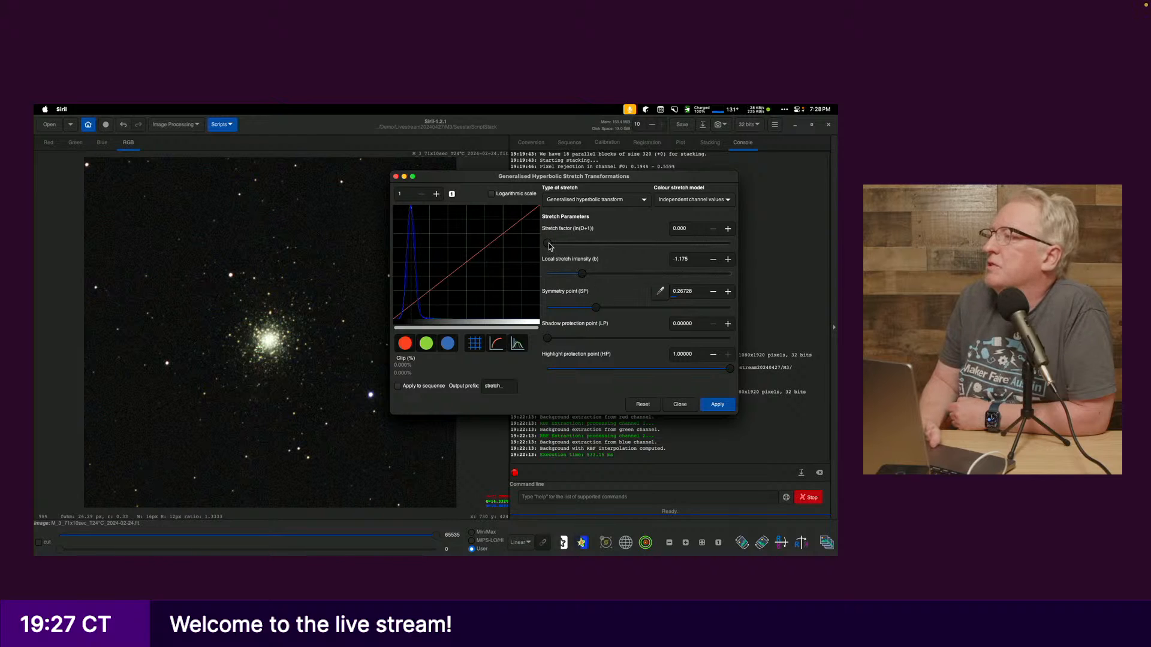
drag(547, 244, 590, 276)
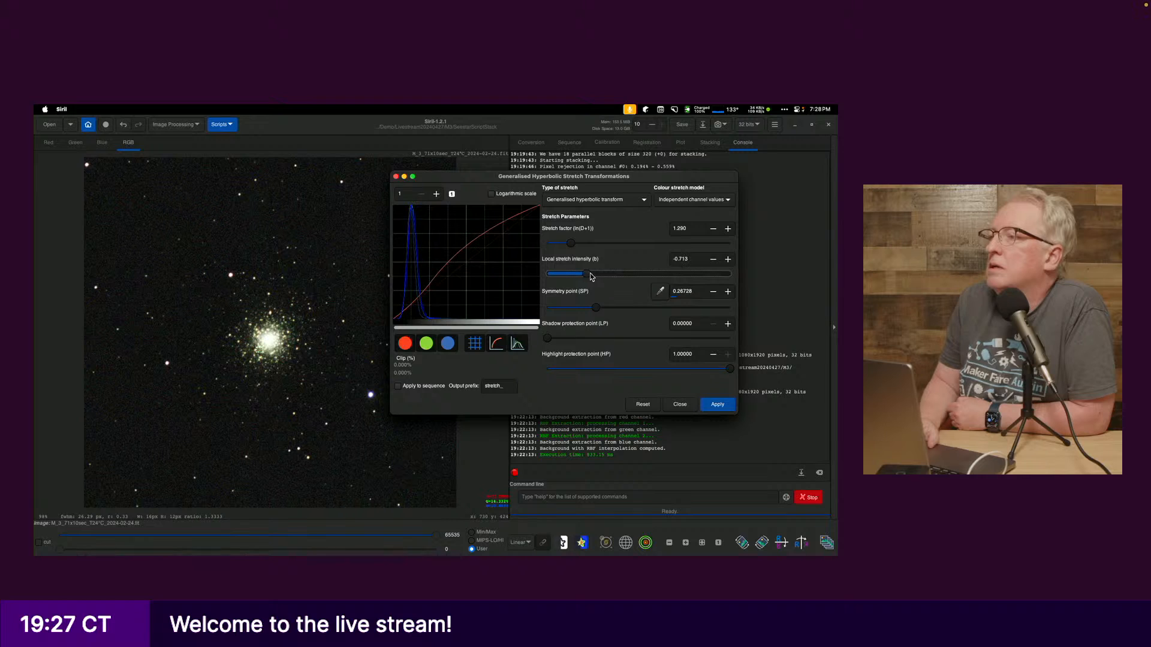
click(717, 404)
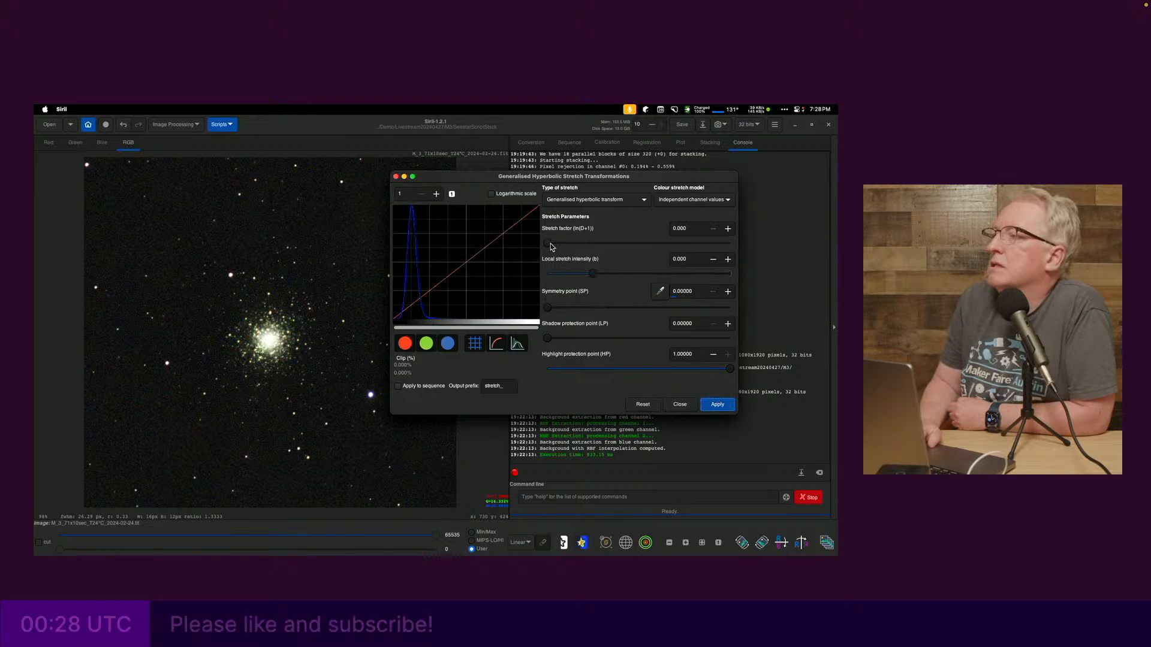
- Apply another slight hyperbolic stretch with a stretch factor of 0.207 and a local stretch intensity of 0.438
drag(594, 275, 597, 276)
drag(547, 243, 552, 247)
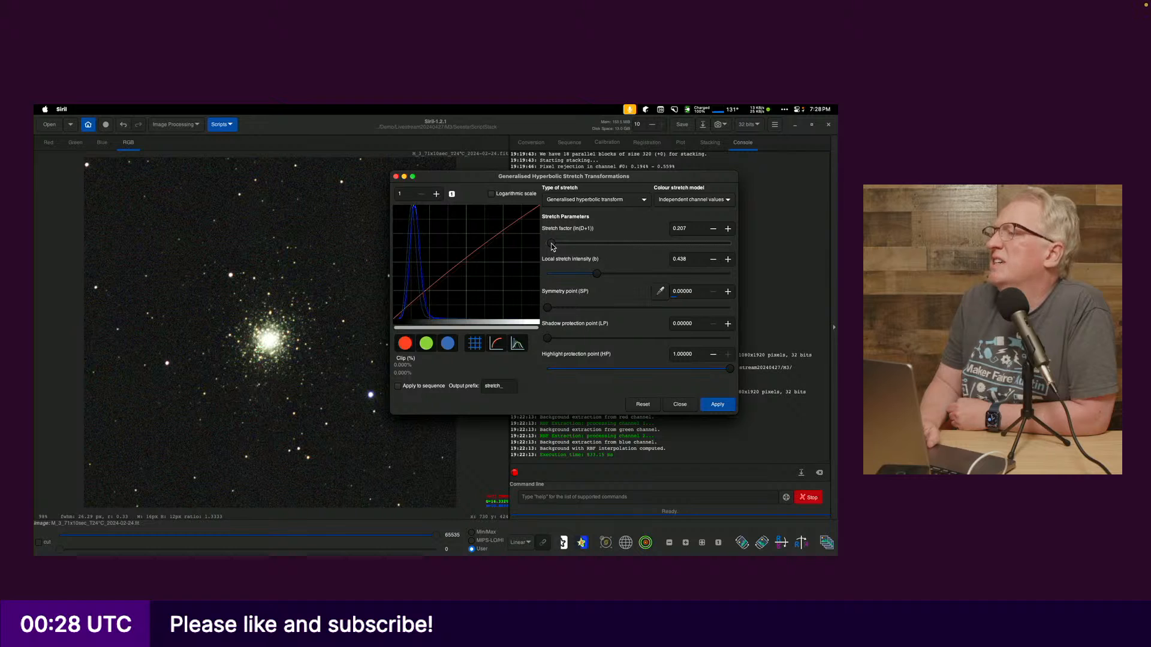
click(706, 402)
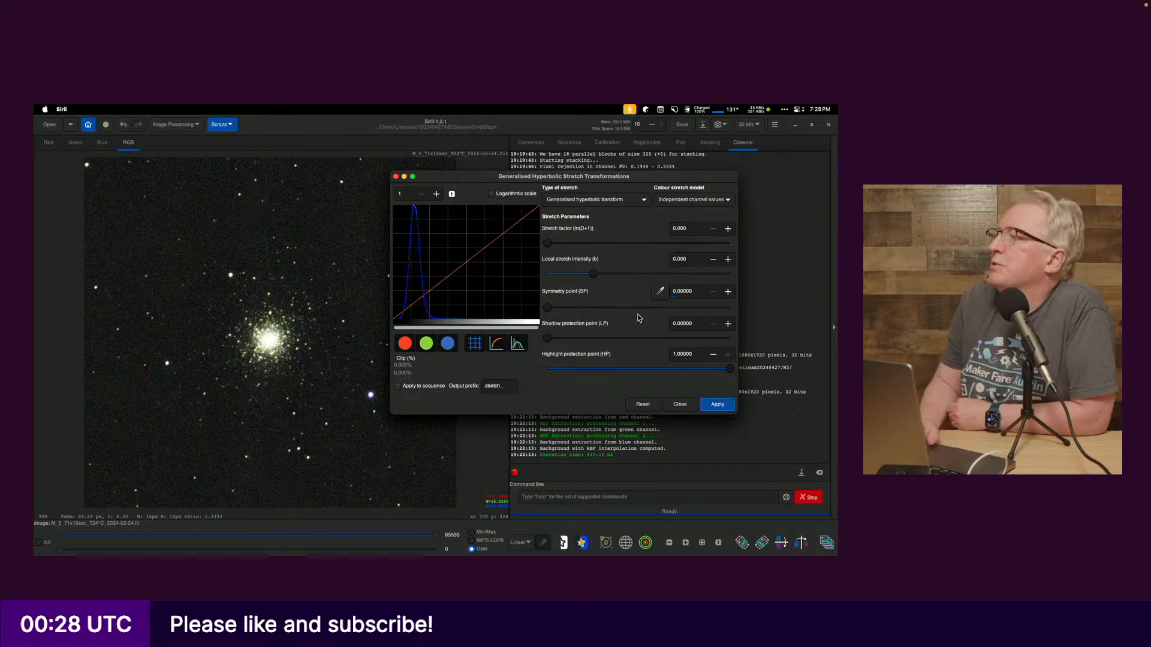
- Try a linear stretch with a black point of 0.01613, and return to the generalised hyperbolic transform
click(627, 204)
click(593, 244)
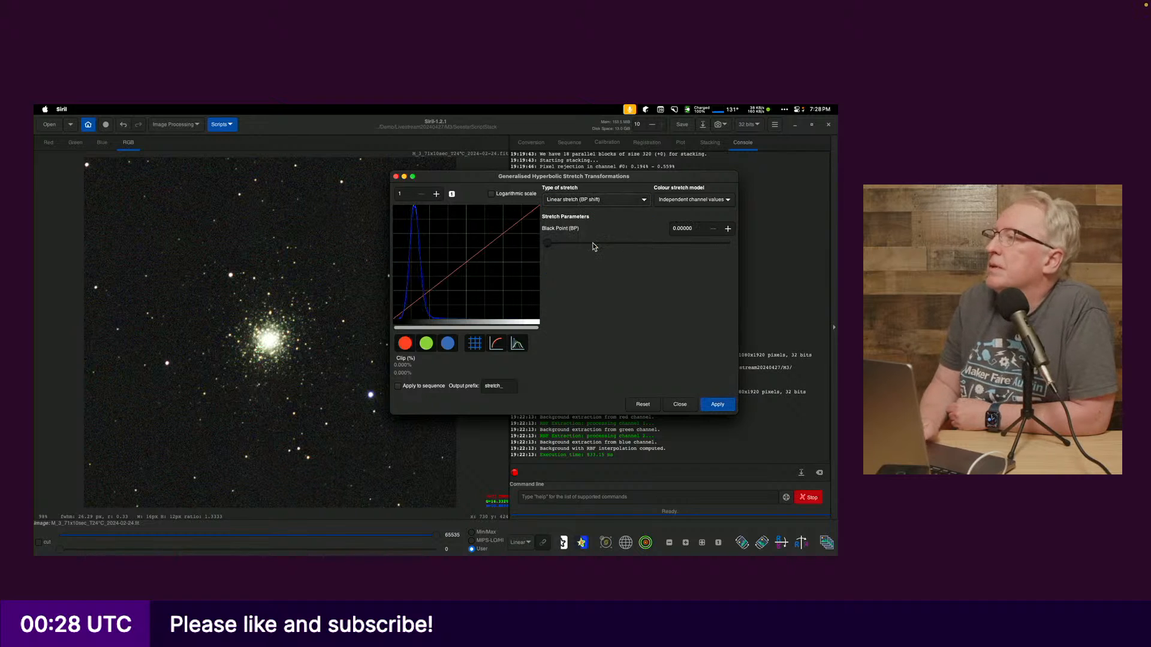
drag(548, 245, 552, 247)
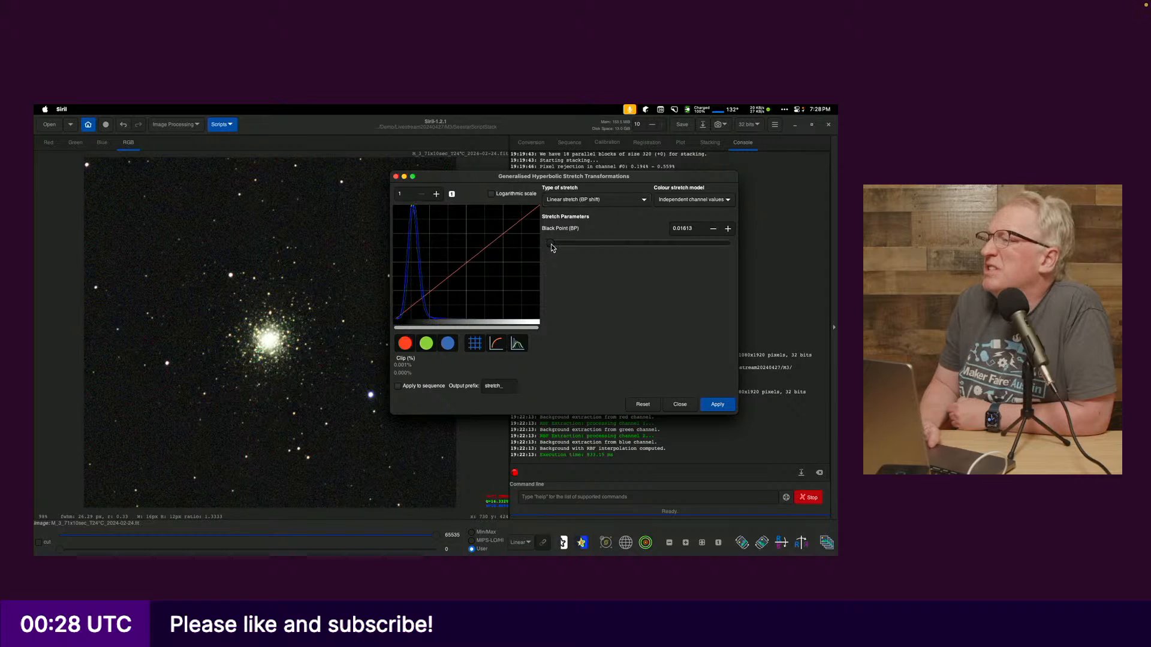
click(593, 200)
click(579, 159)
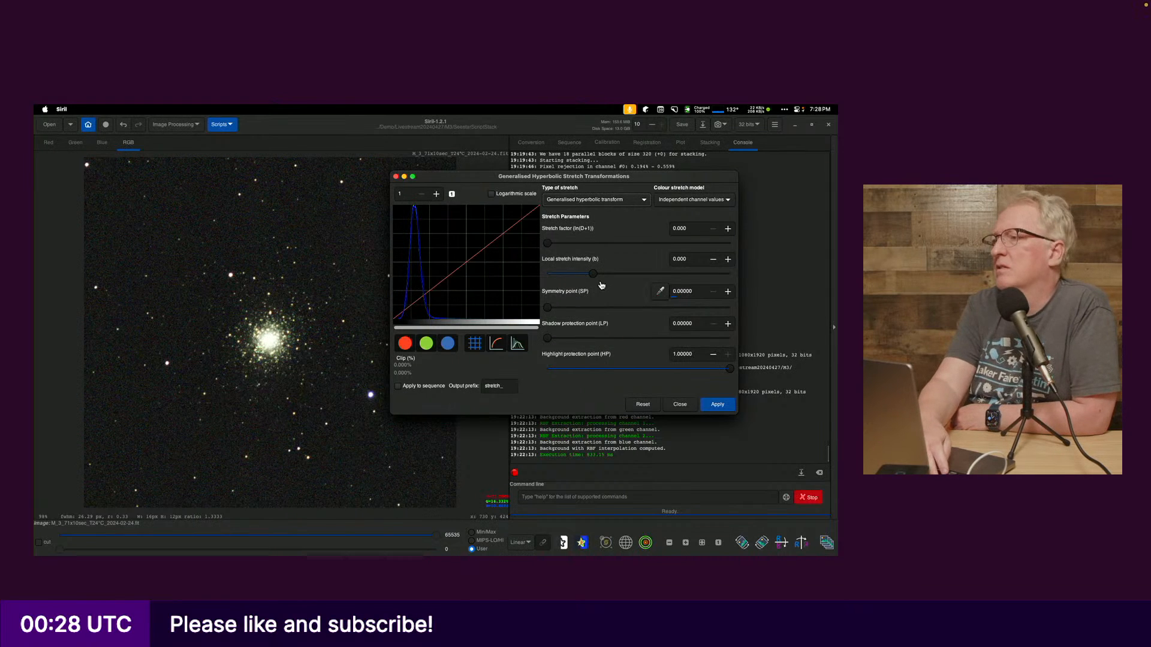
- Compare the stretched cluster with the Stacked_172 image in Preview, and close the hyperbolic stretch dialog back in Siril
key(super+Tab)
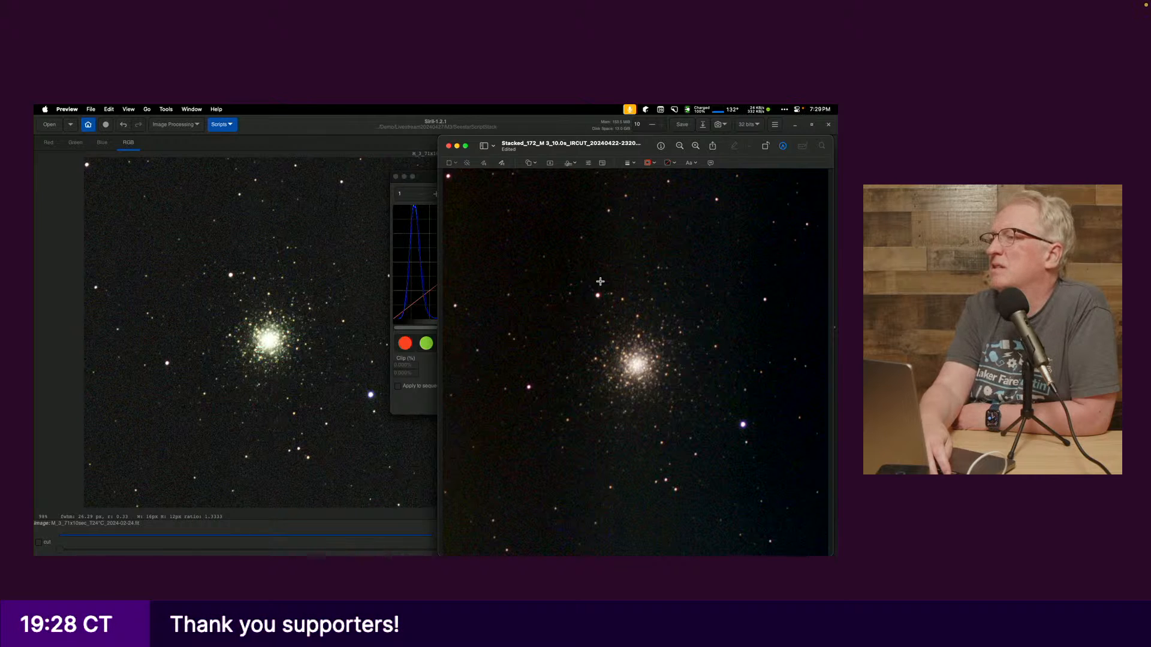
key(super+Tab)
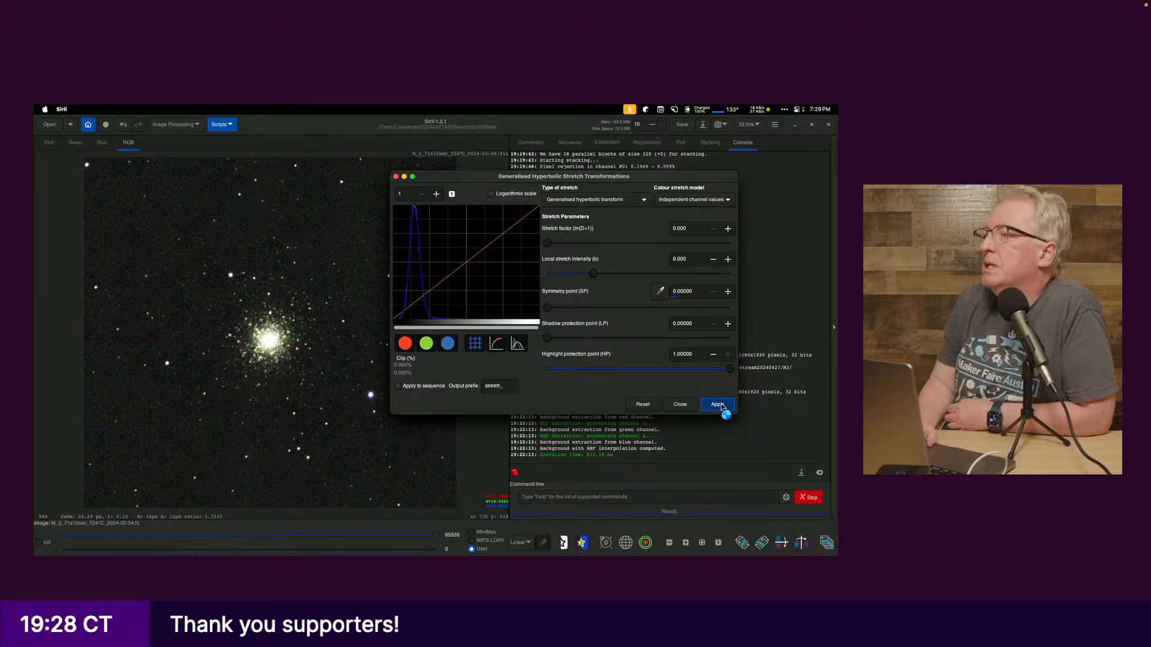
click(680, 405)
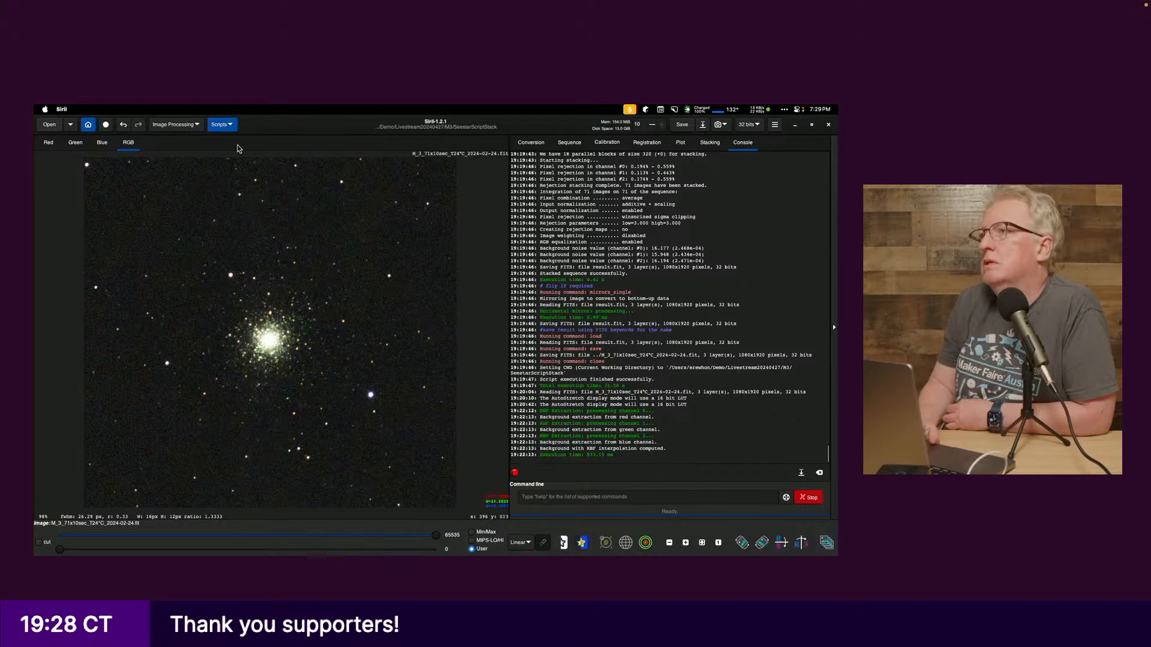
click(180, 125)
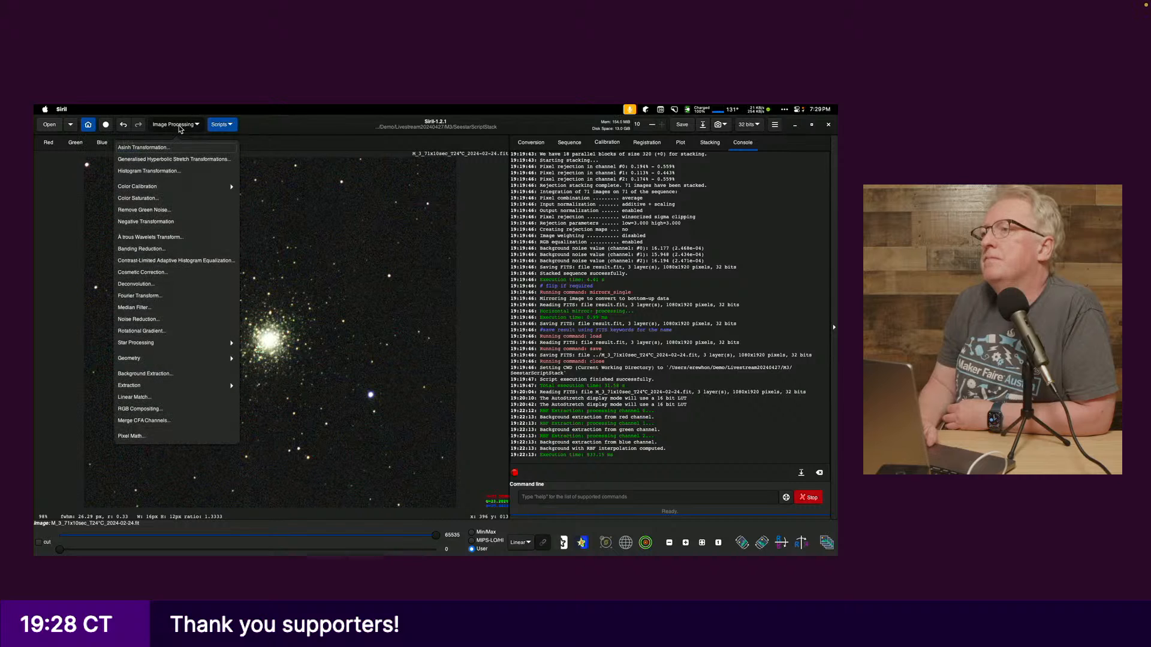
click(270, 127)
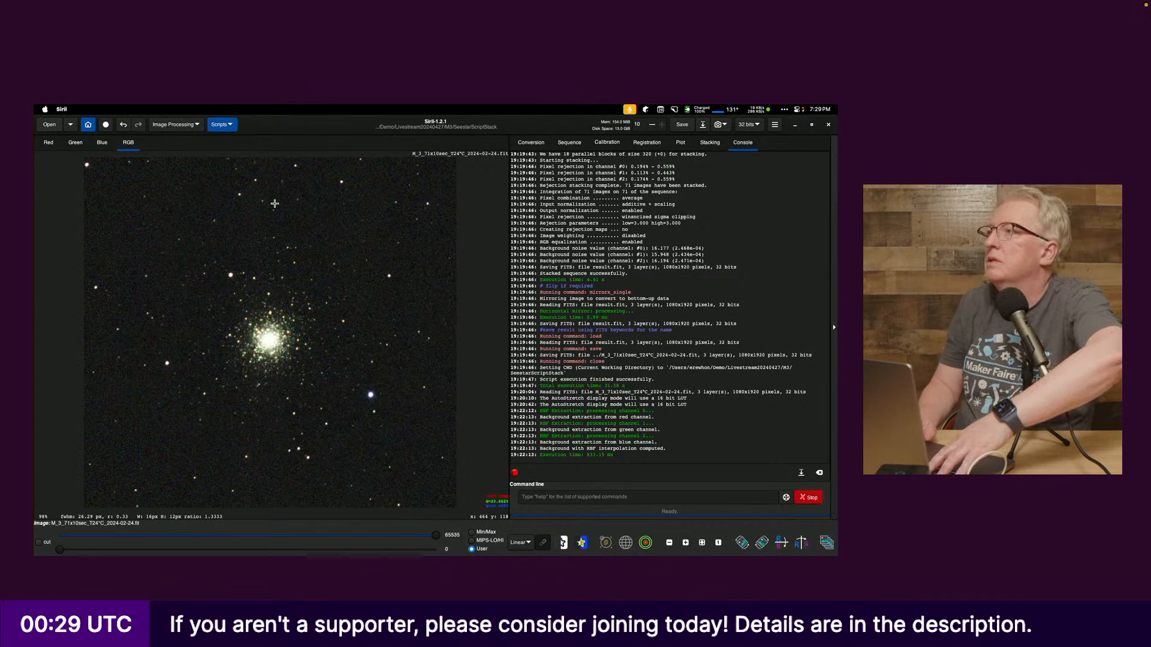
- Save the stretched image as M_3_71x10sec_T24°C_2024-02-24-stretched.fit in 32-bit floating point format
click(703, 124)
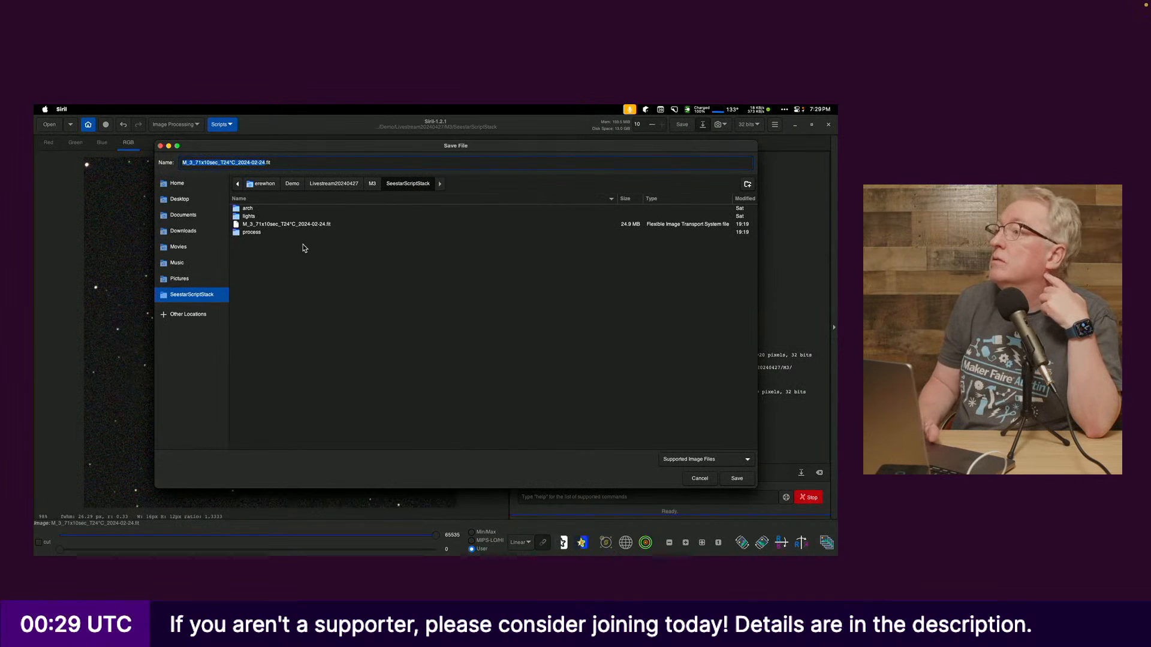
click(261, 163)
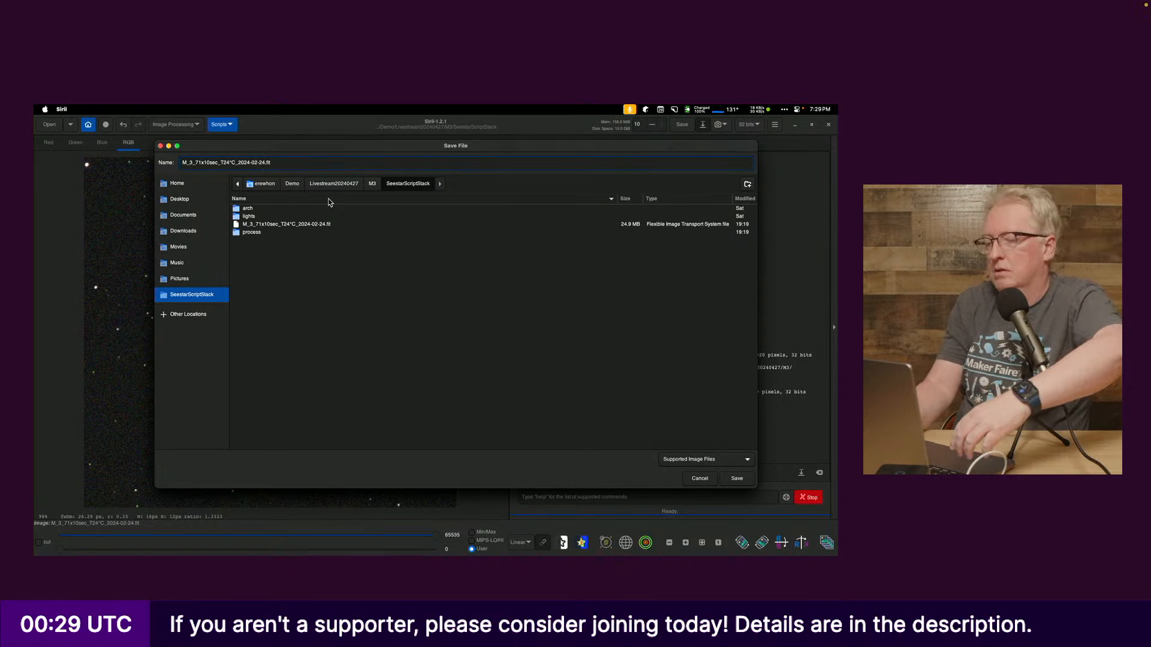
text(-)
text(stretc)
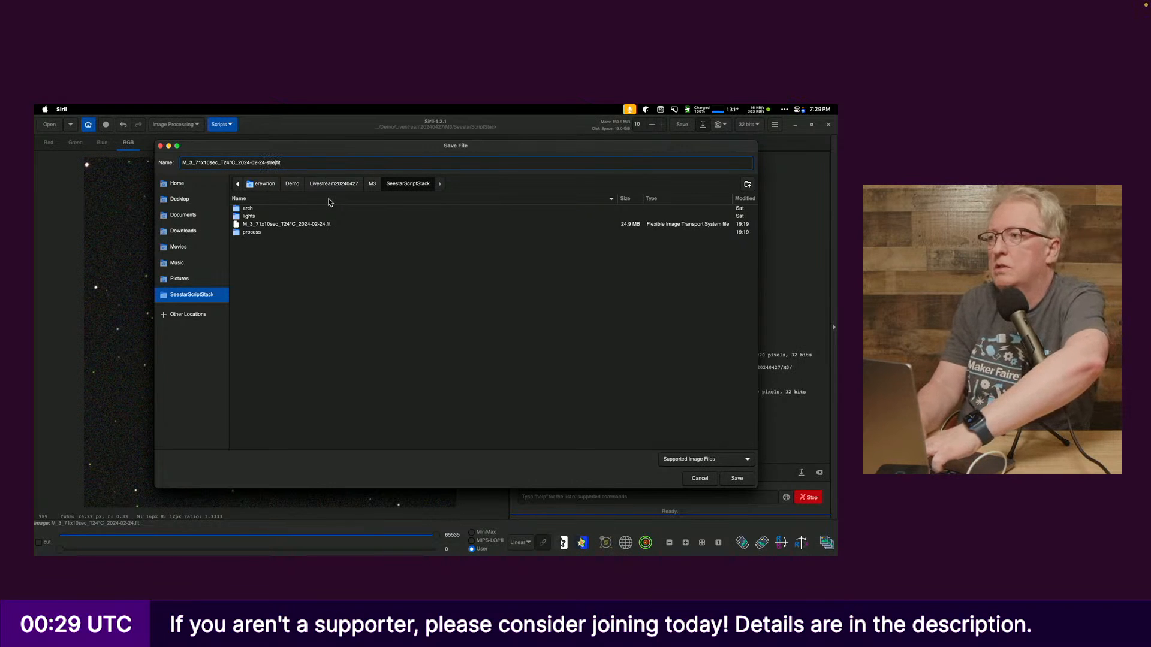
text(he)
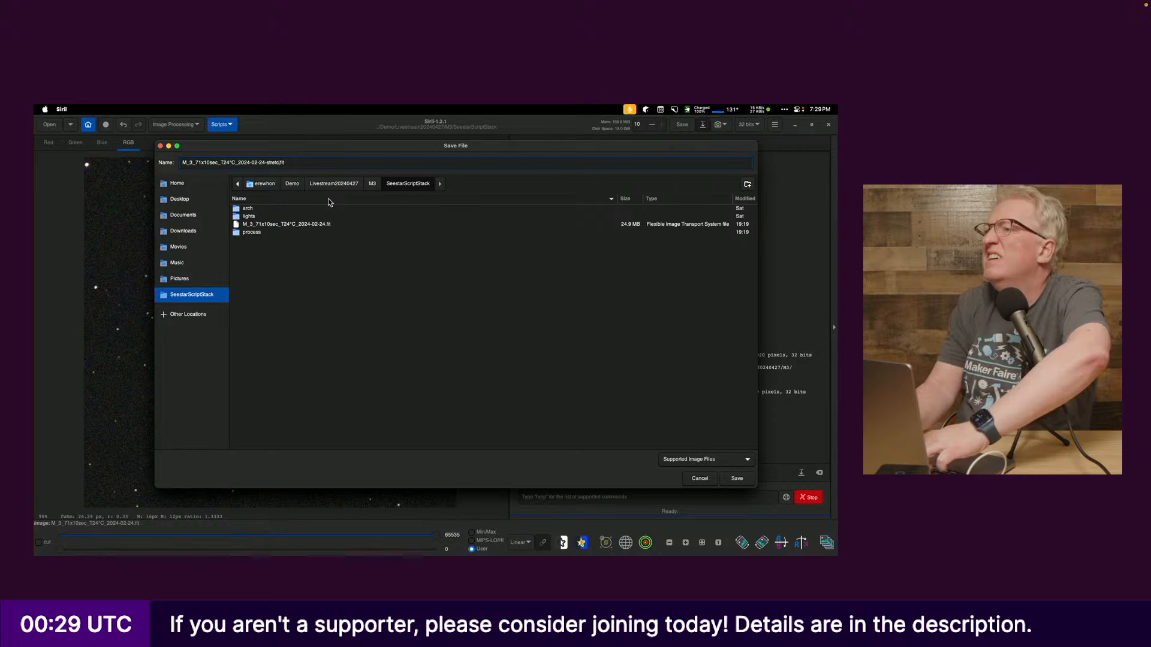
text(d)
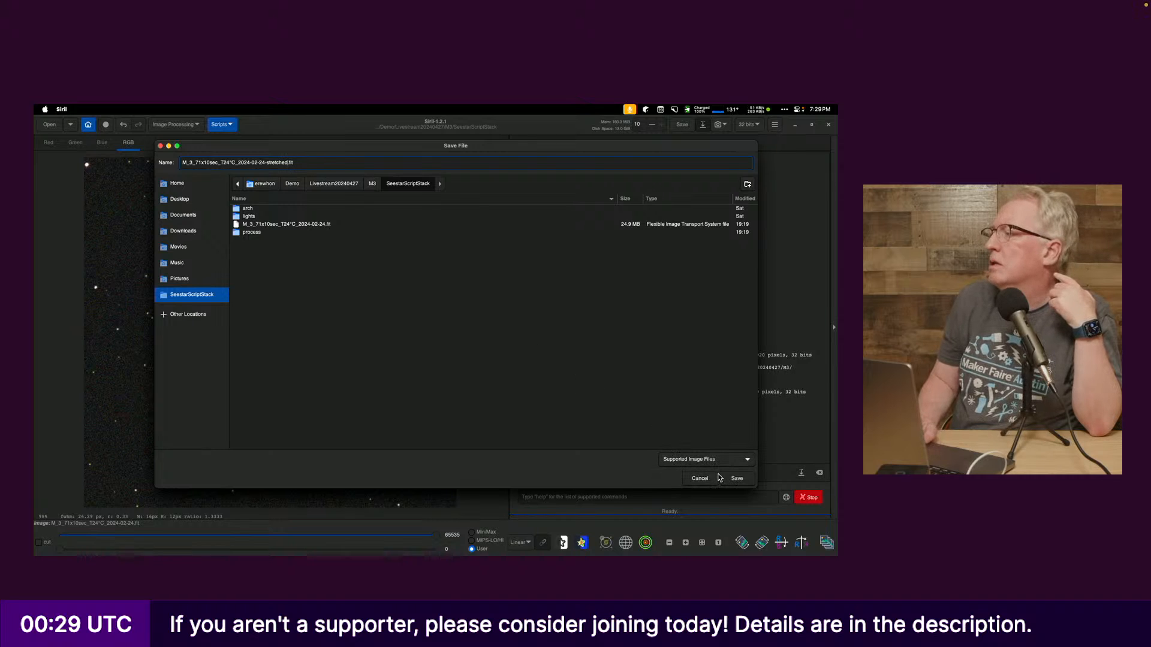
click(736, 478)
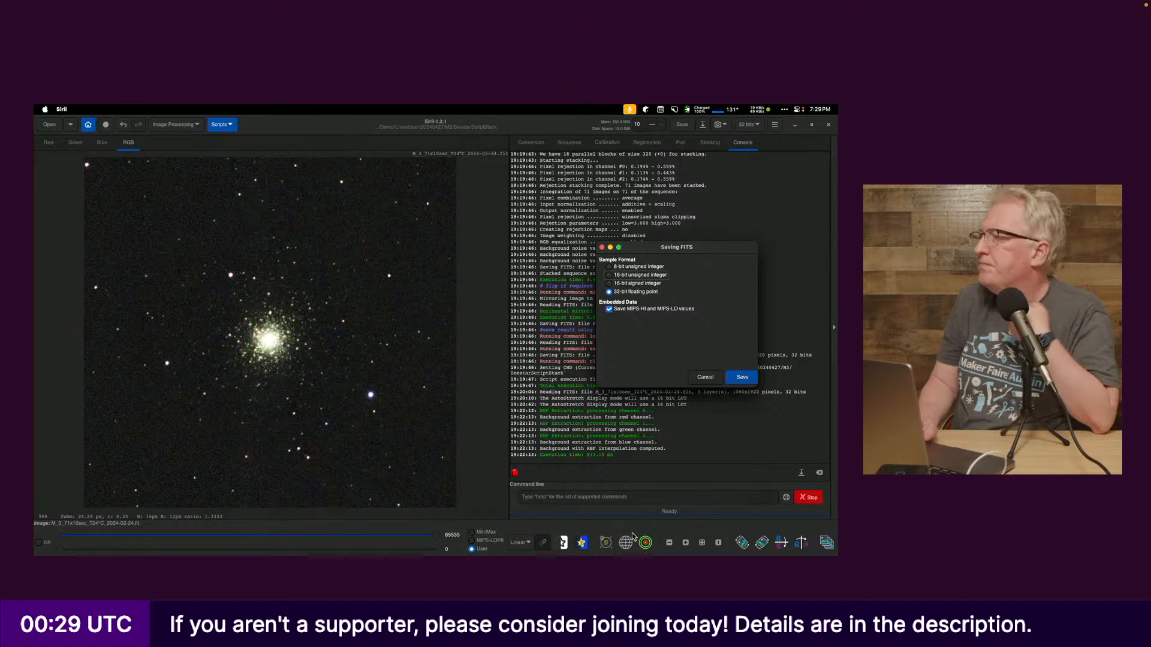
click(742, 377)
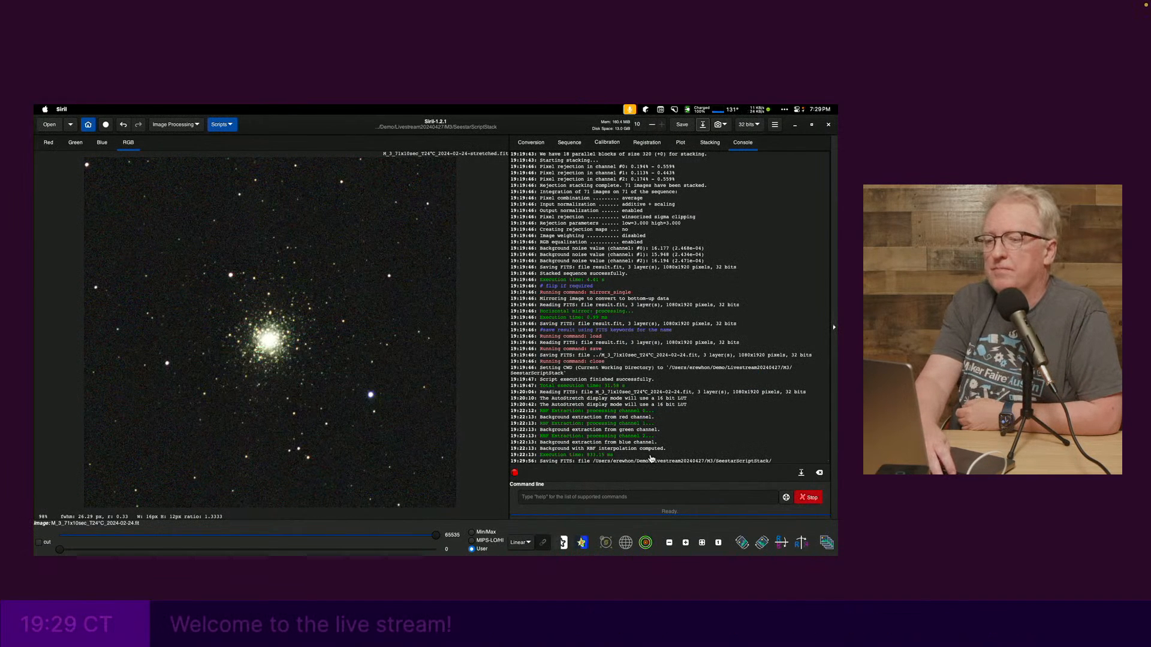
- Switch to GraXpert and load M_3_71x10sec_T24°C_2024-02-24-stretched.fit from the SeestarScriptStack folder
key(super+Tab)
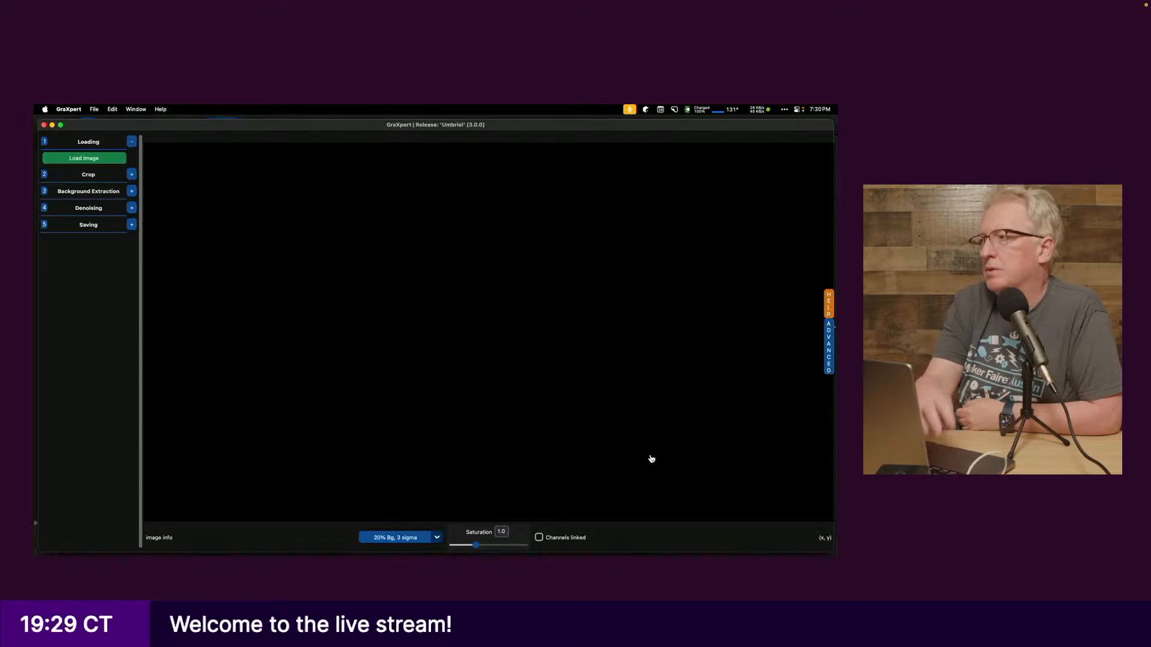
click(89, 159)
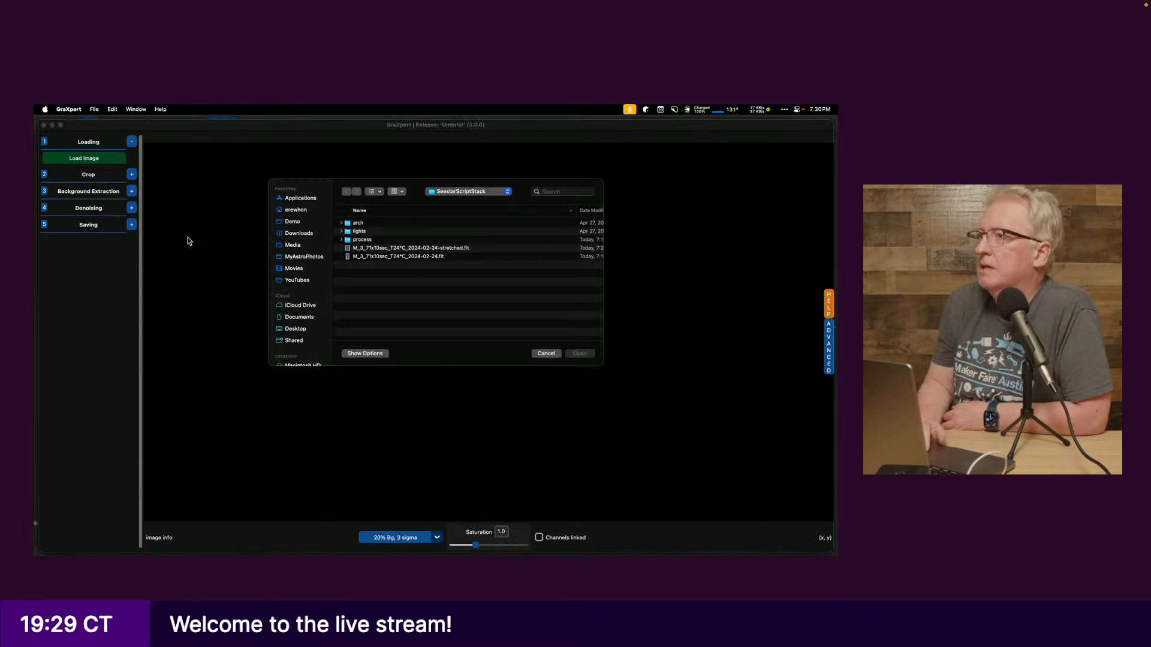
click(411, 247)
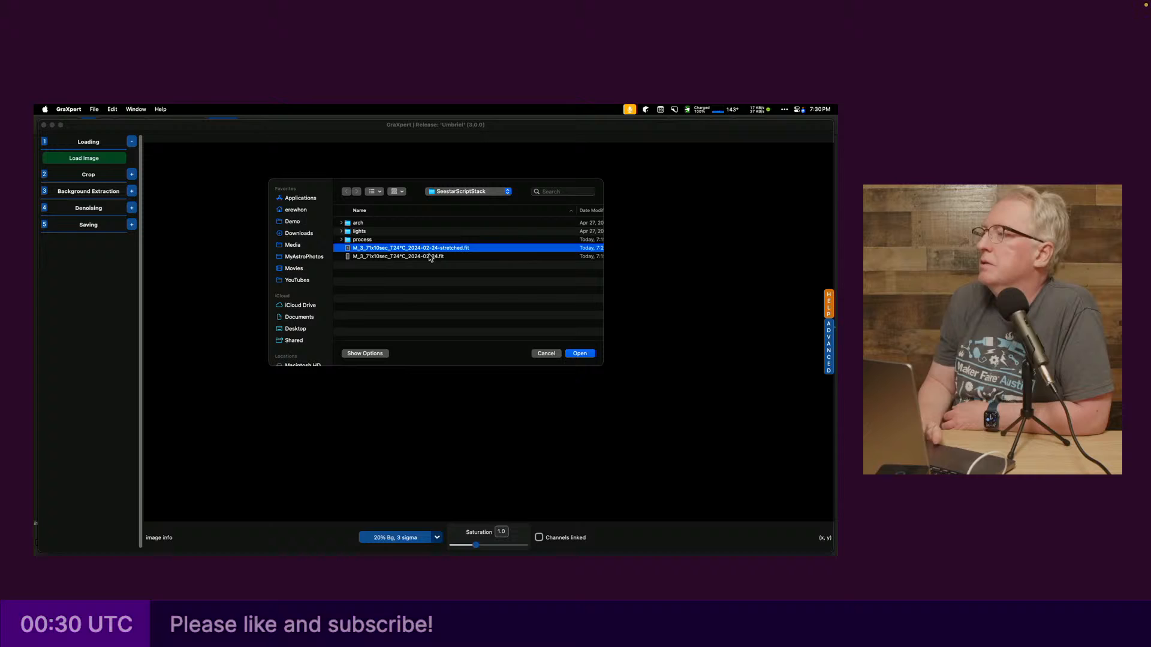
click(580, 354)
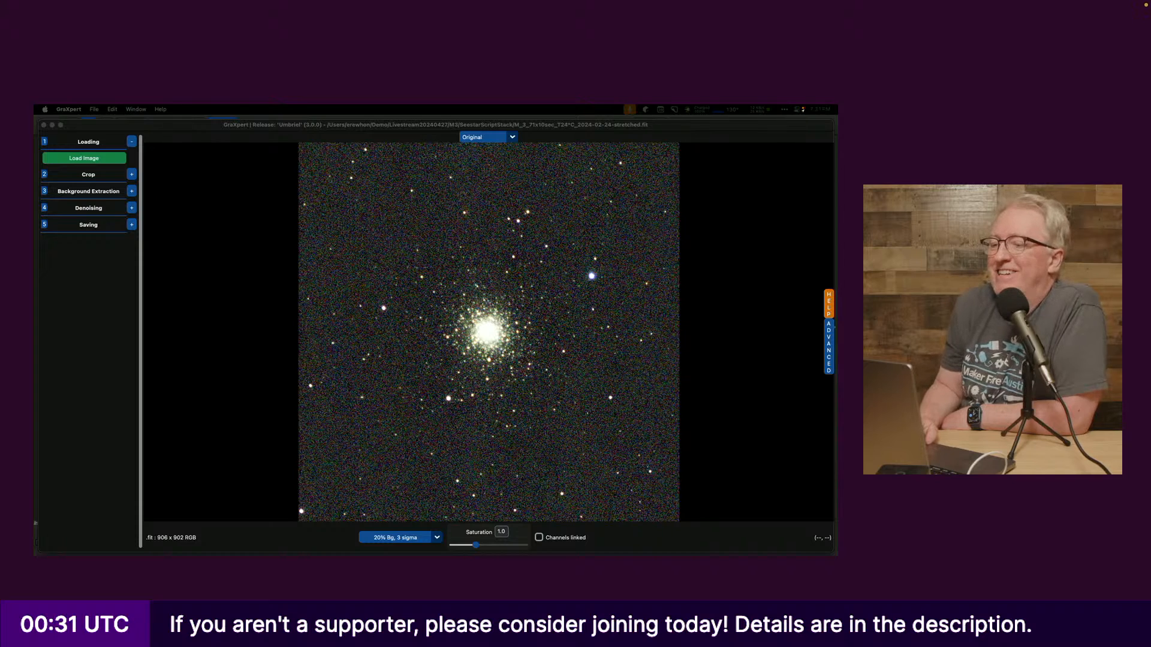
- Switch to Preview and place the result-raw-crop_GraXpert-stretched image beside the image loaded in GraXpert for comparison
key(super+Tab)
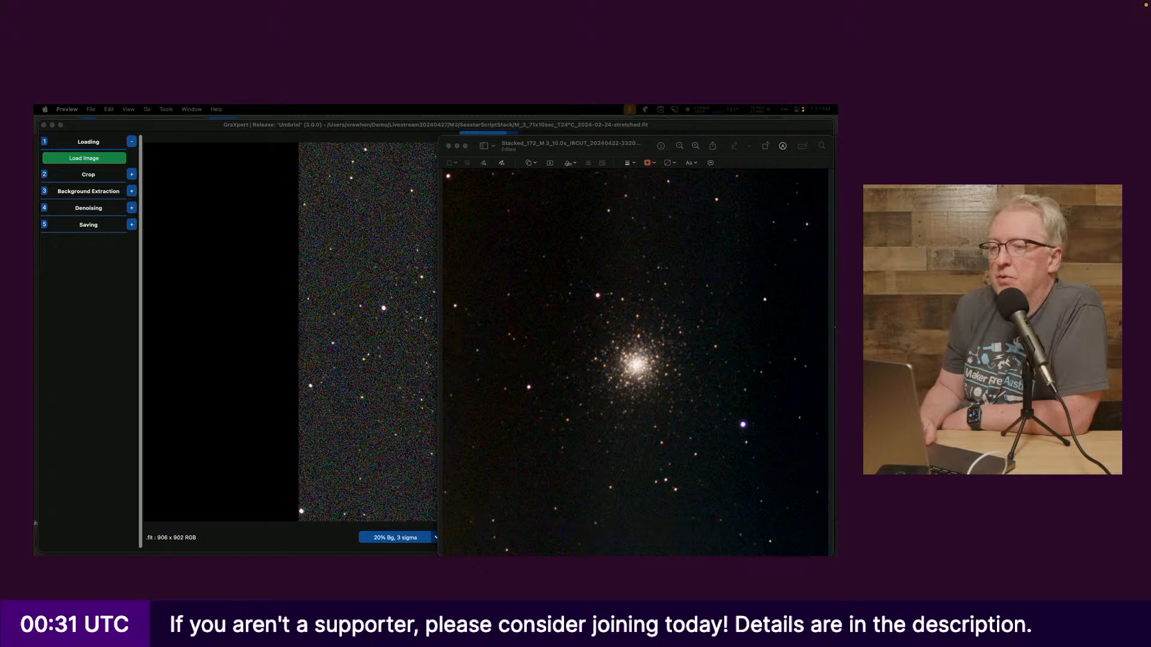
drag(34, 264, 557, 151)
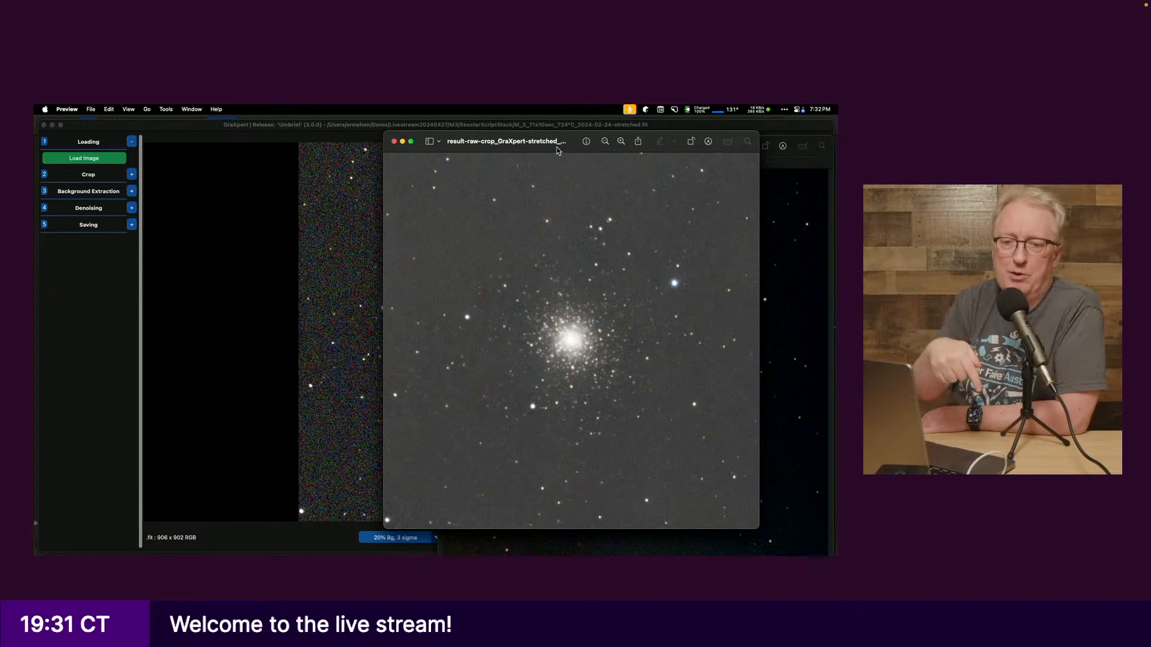
- Quit Preview and expand the Denoising settings for the stretched cluster image in GraXpert
key(super+q)
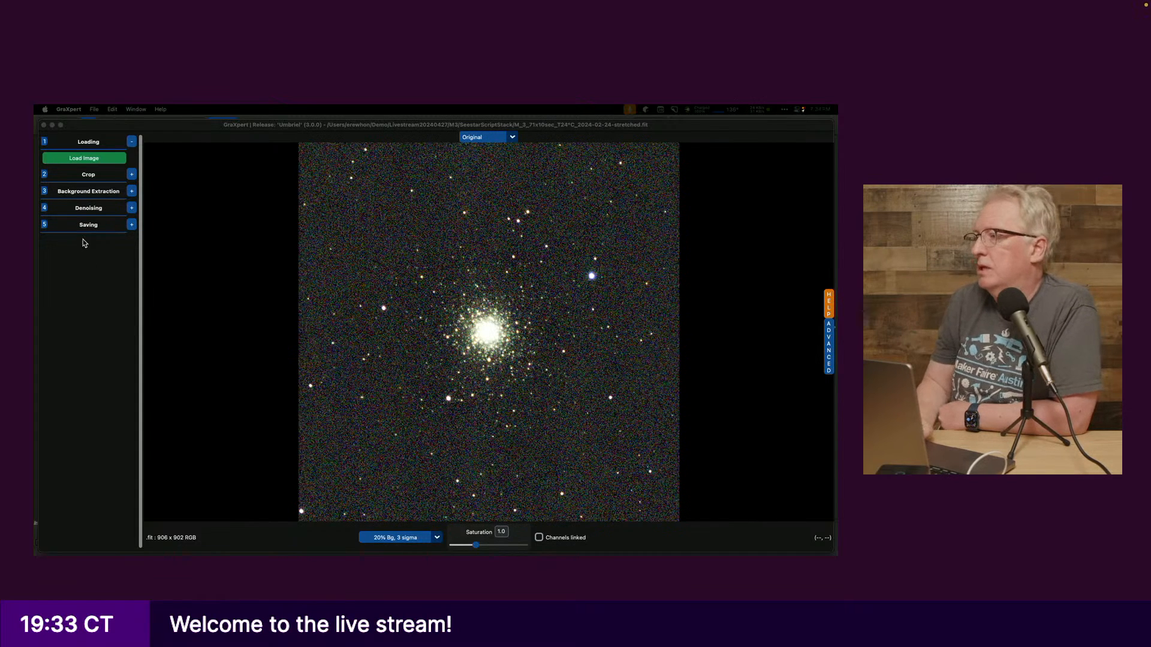
click(108, 214)
click(129, 210)
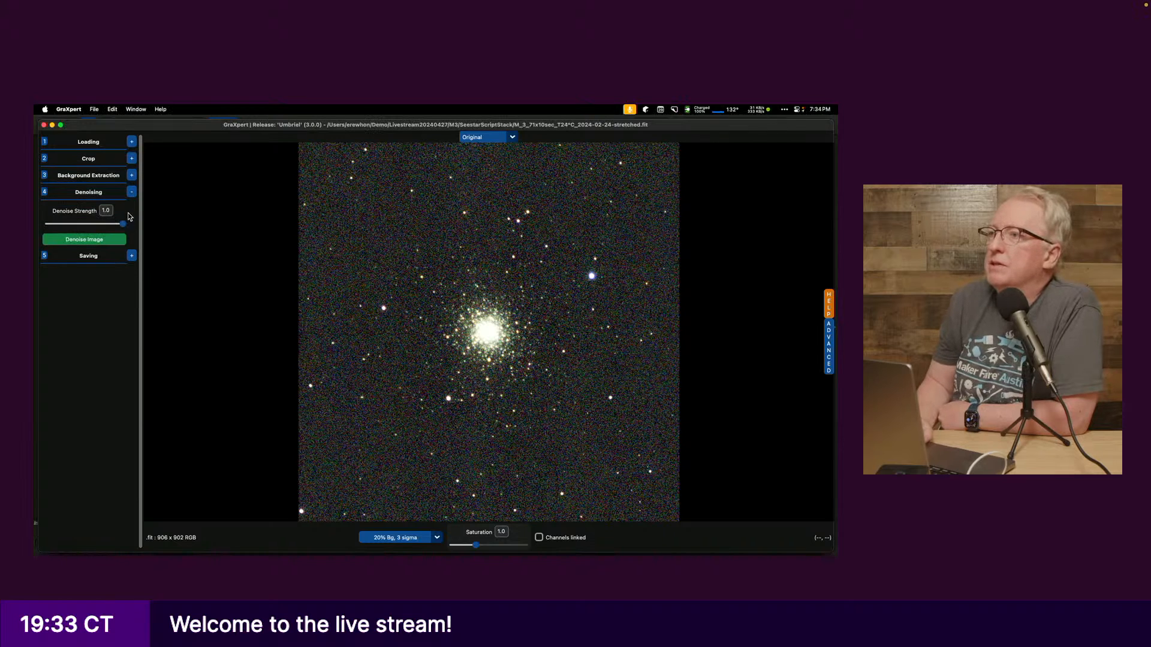
- Set the Denoising AI-Model to 1.1.0, start denoising the image at strength 1.0, and accept the model download
click(828, 348)
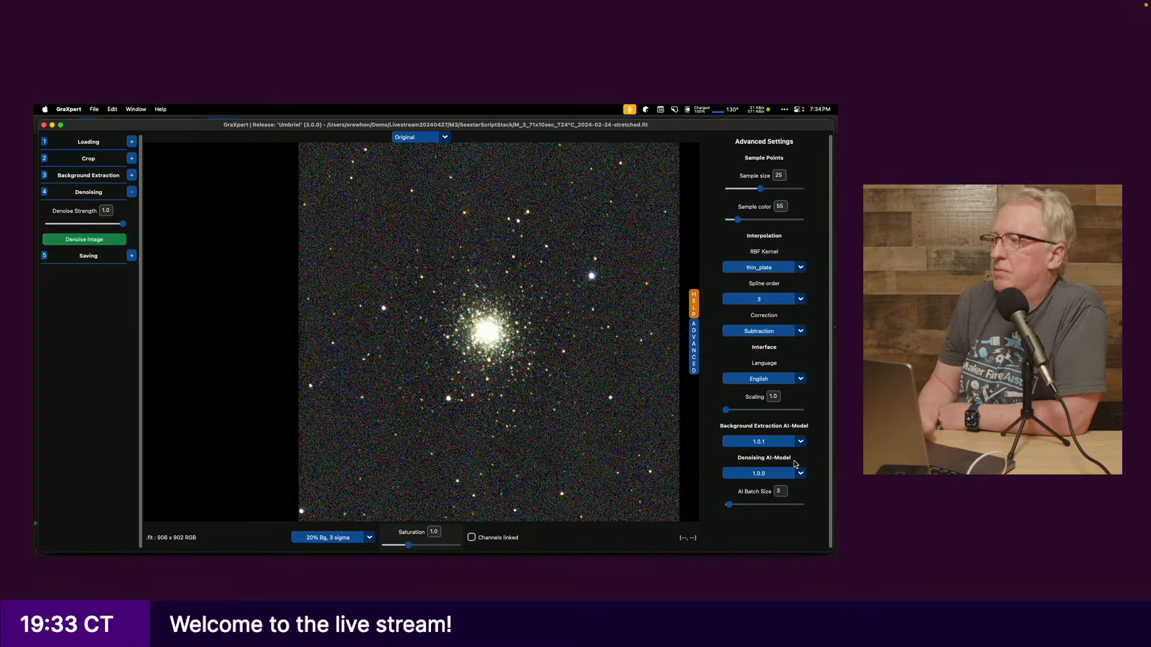
click(694, 344)
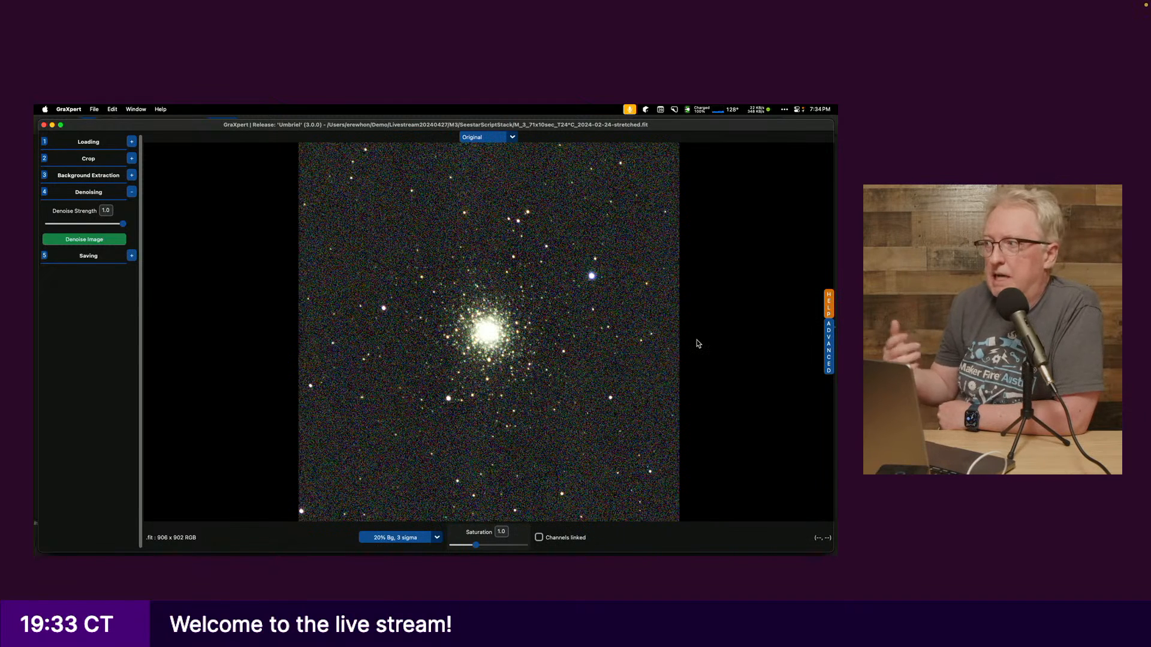
click(830, 354)
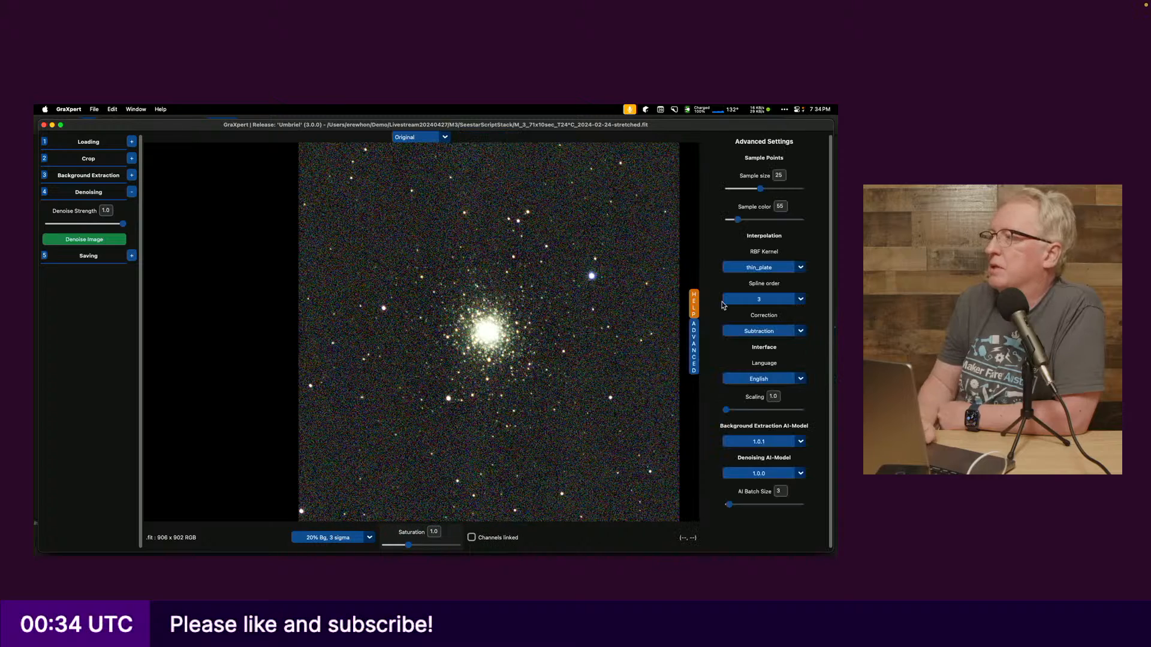
click(800, 474)
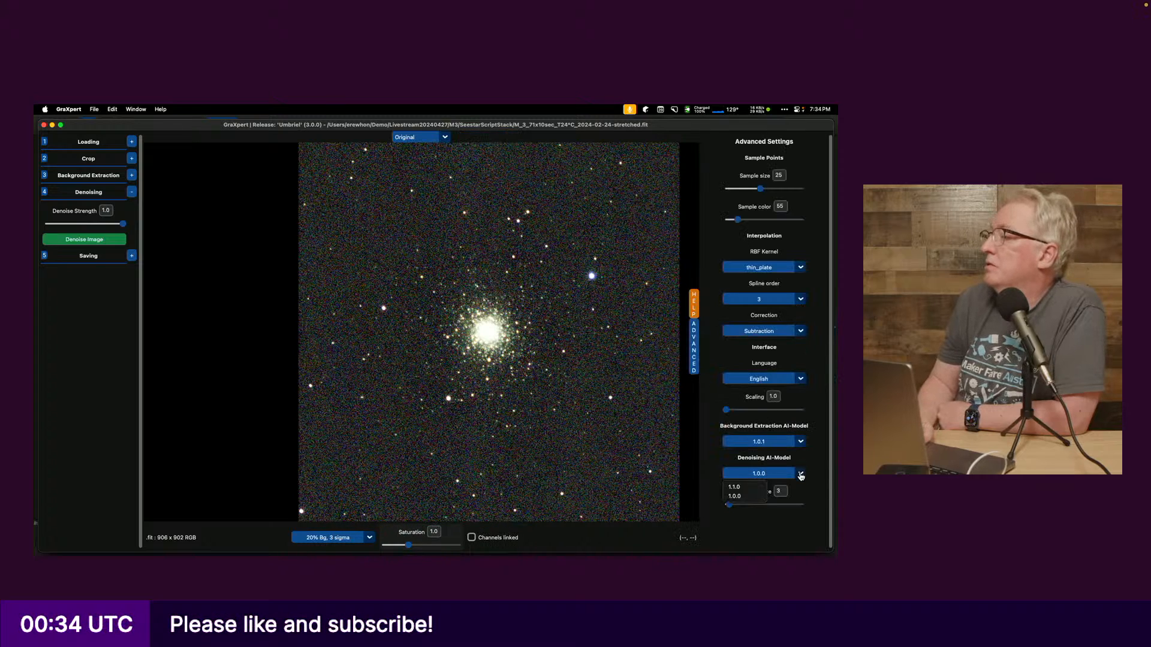
click(762, 490)
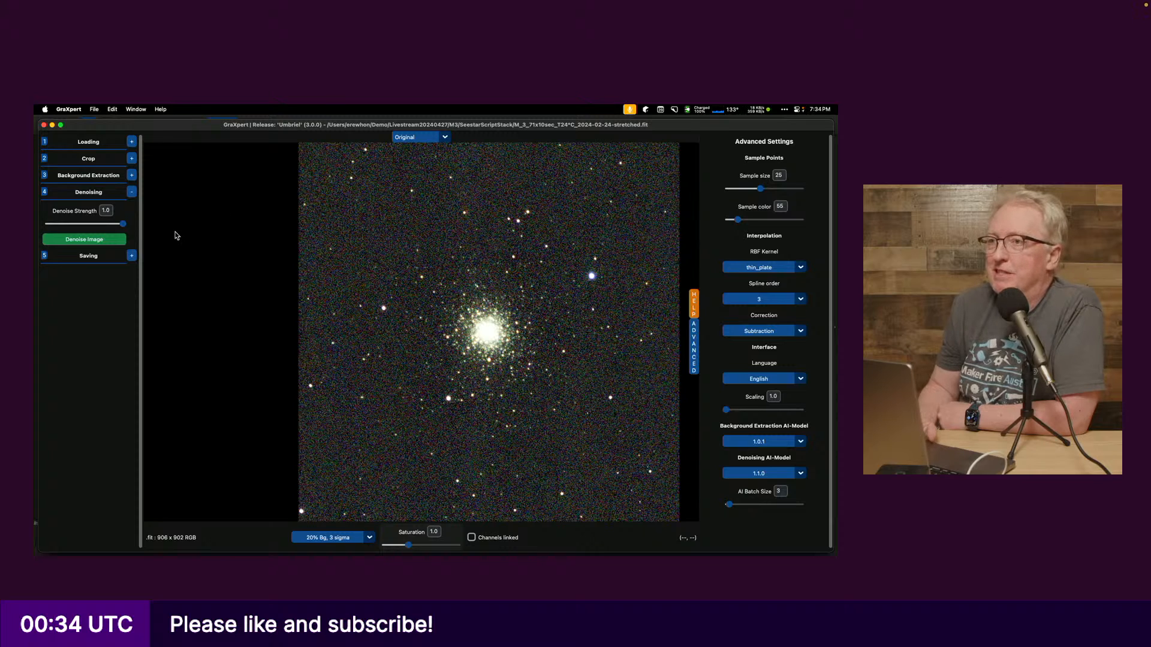
click(112, 241)
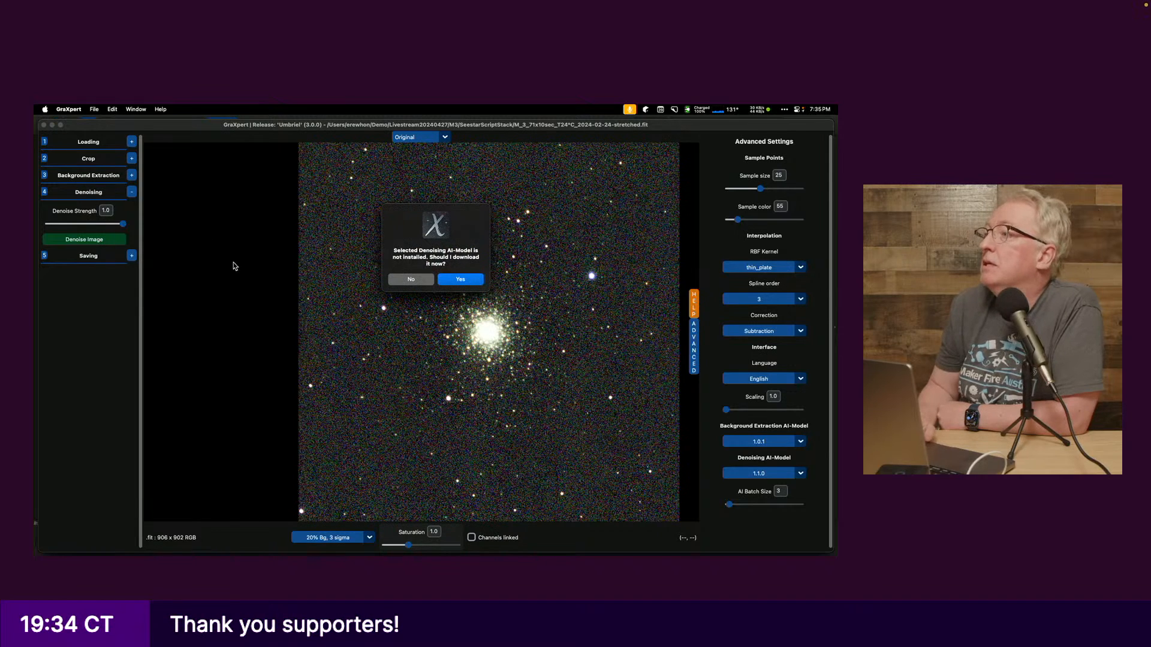
click(465, 287)
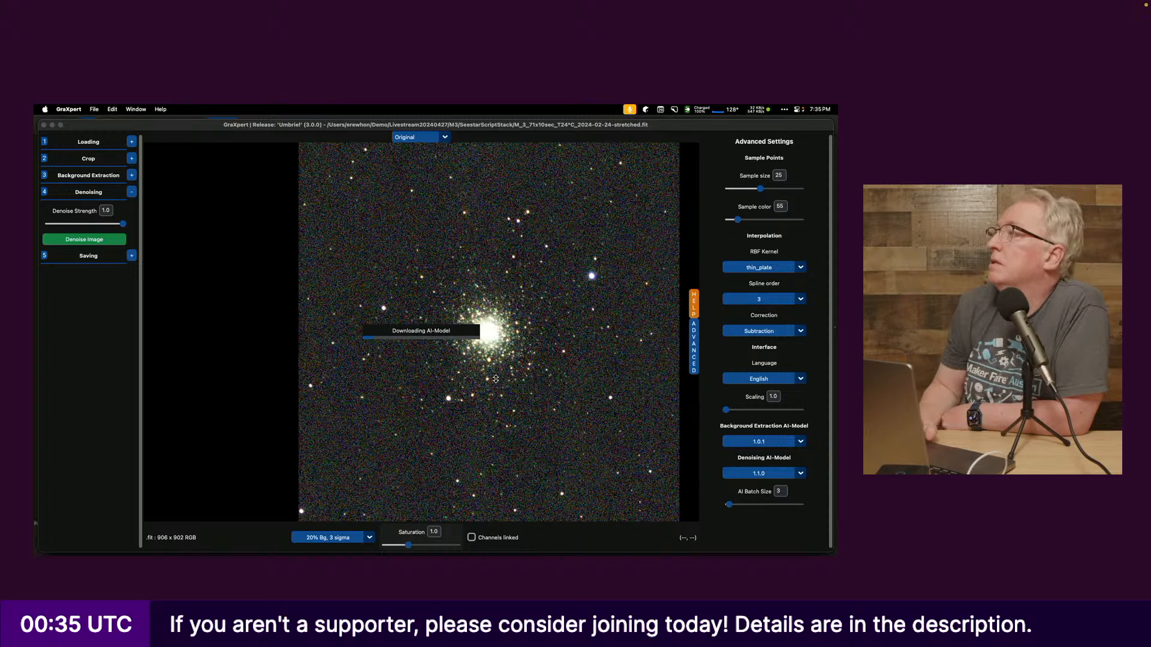
mouse_move(432, 530)
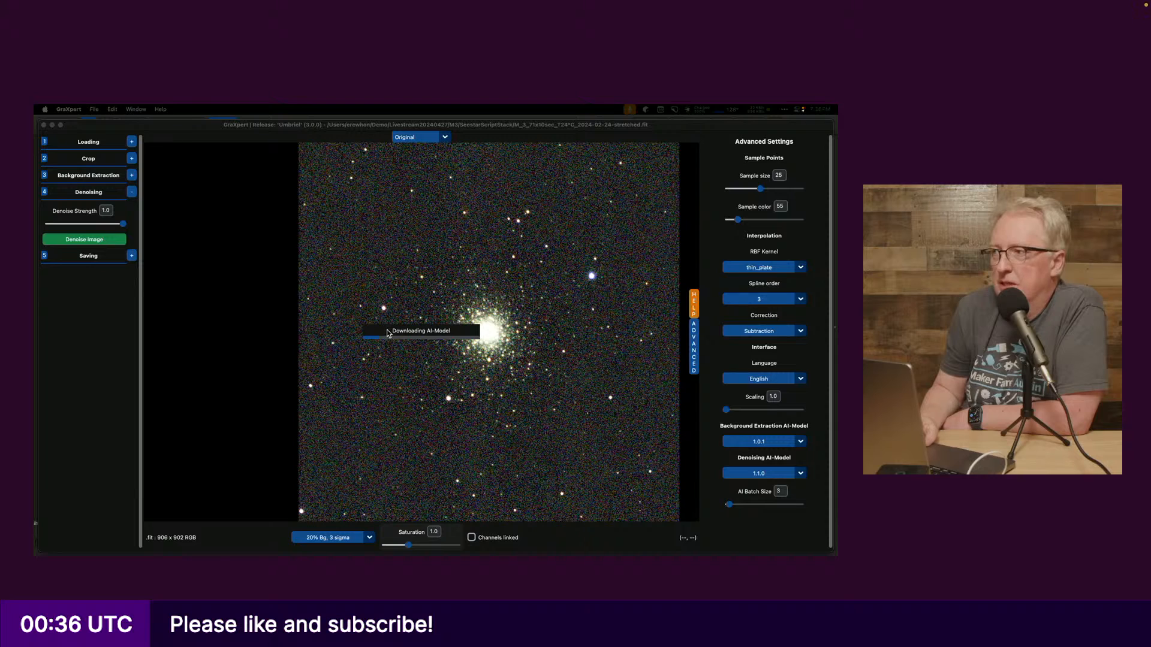
click(126, 277)
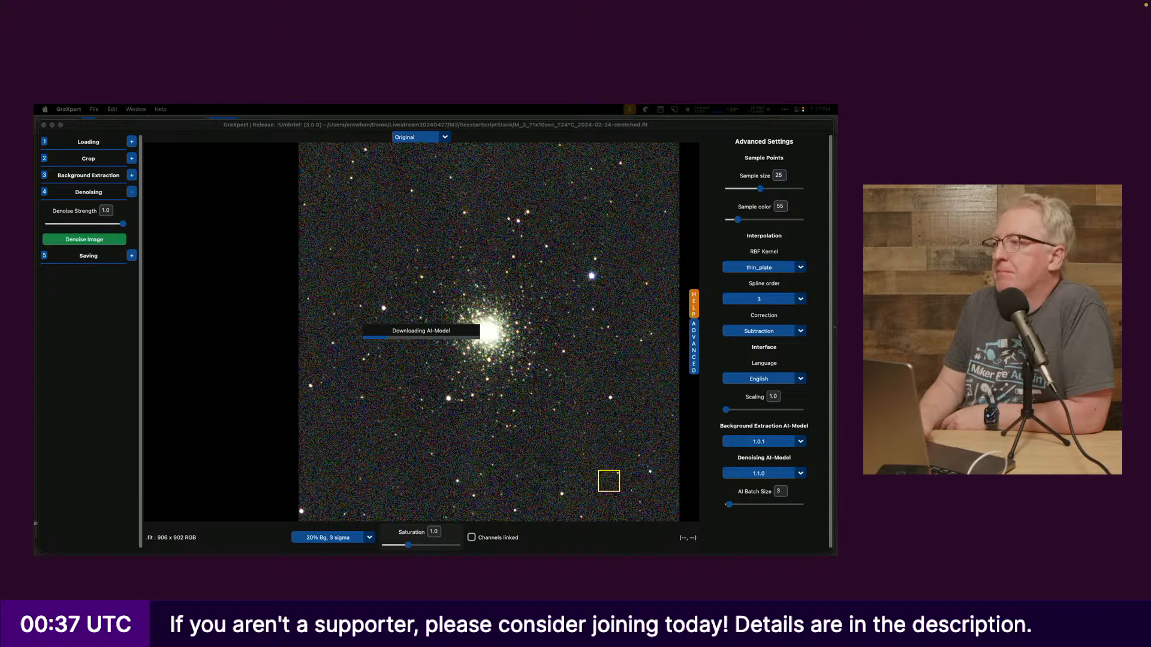
click(376, 333)
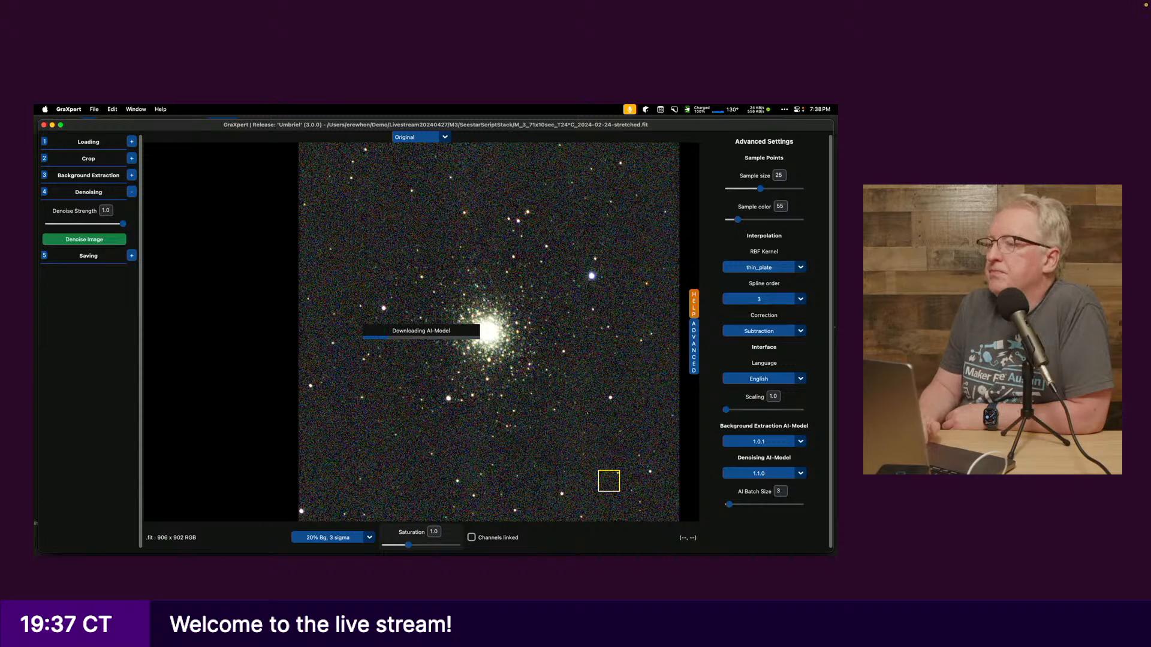
mouse_move(85, 555)
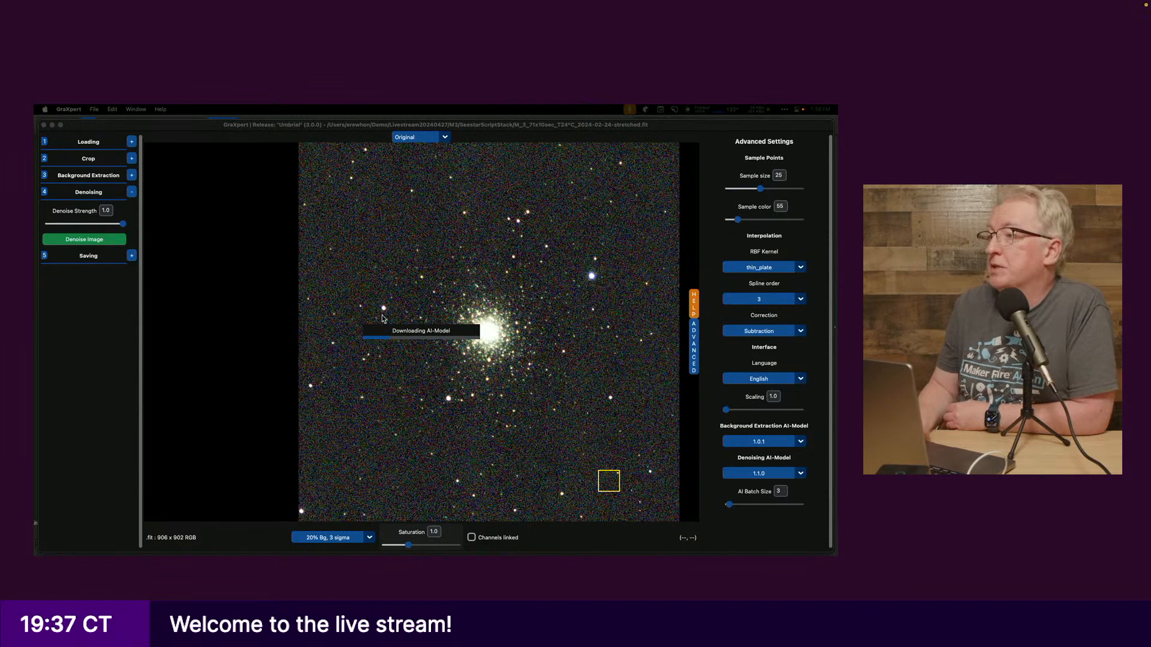
click(396, 329)
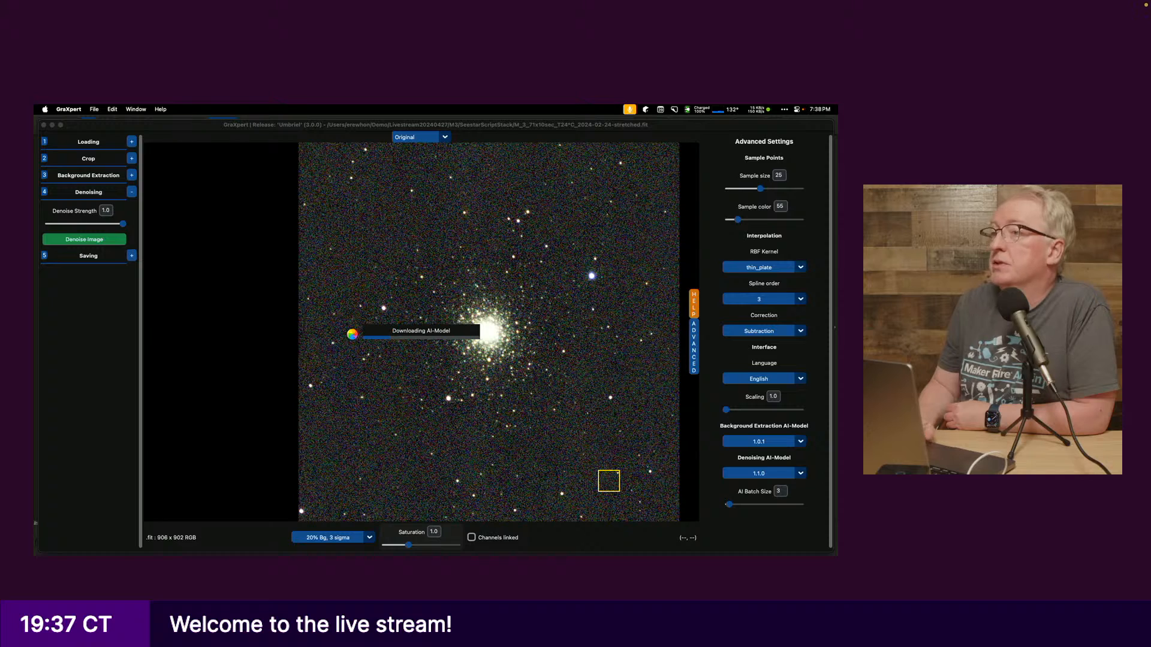
- Set the Denoising AI-Model to 1.0.0 and check the advanced settings in a freshly opened GraXpert window
click(801, 474)
click(742, 496)
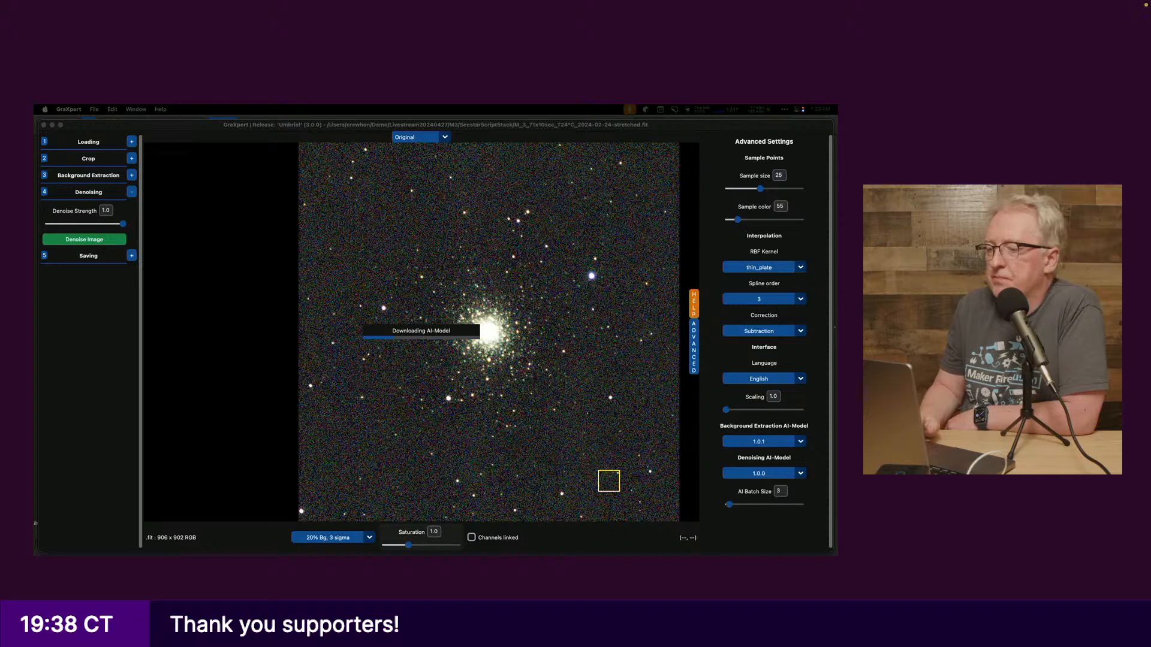
key(super+Tab)
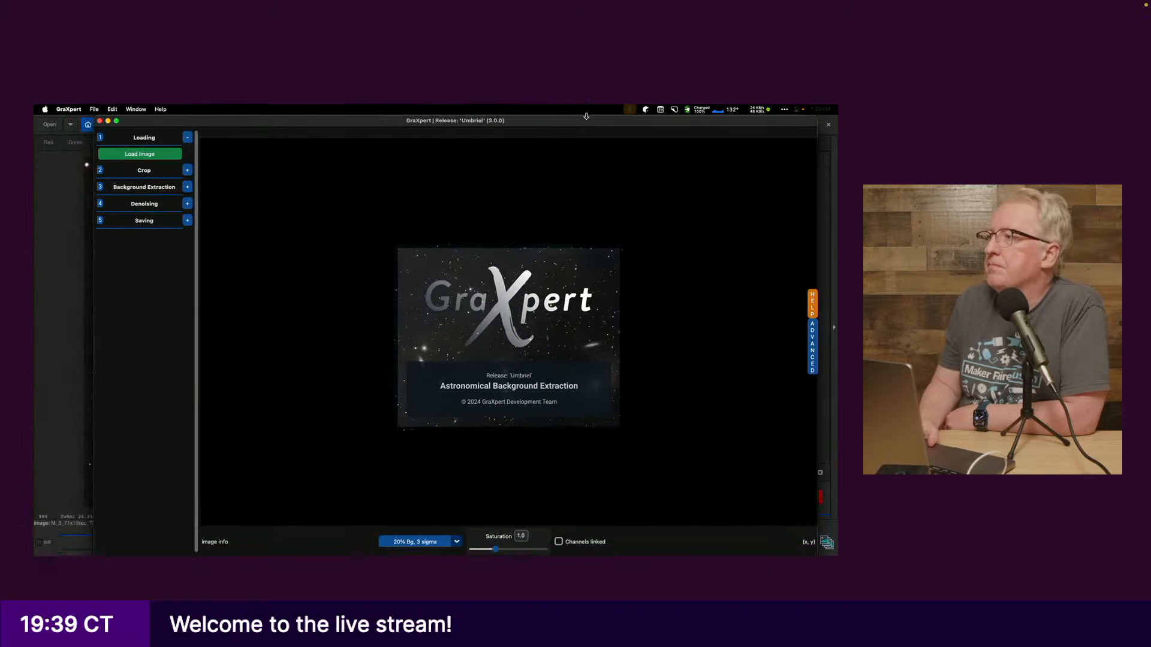
click(812, 347)
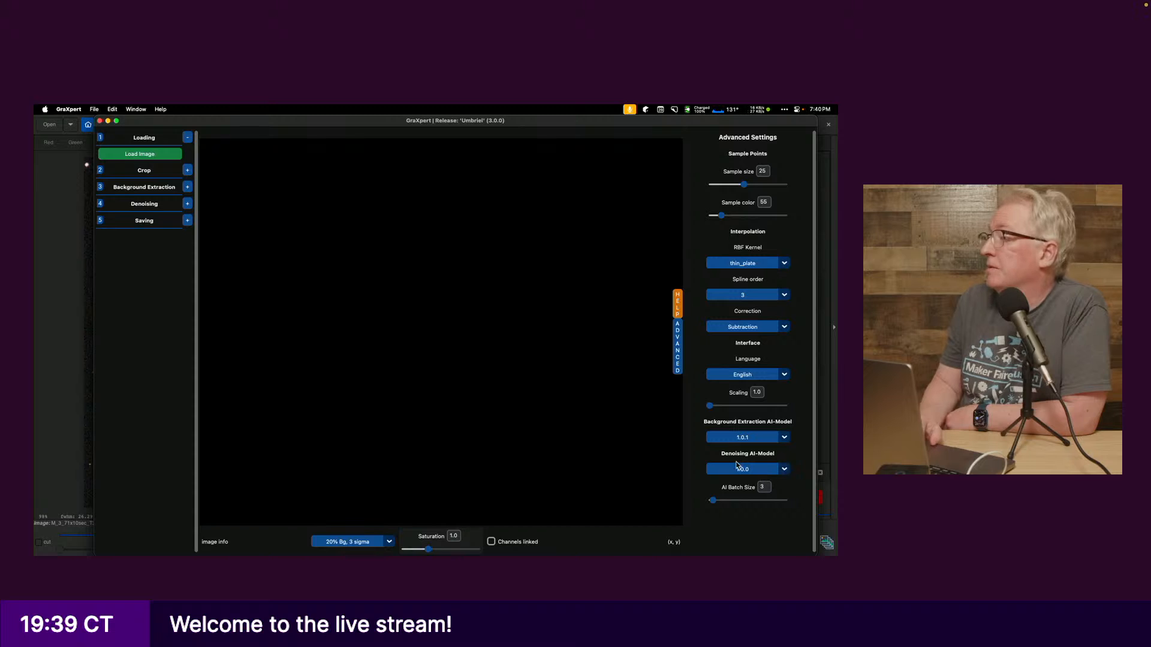
click(679, 352)
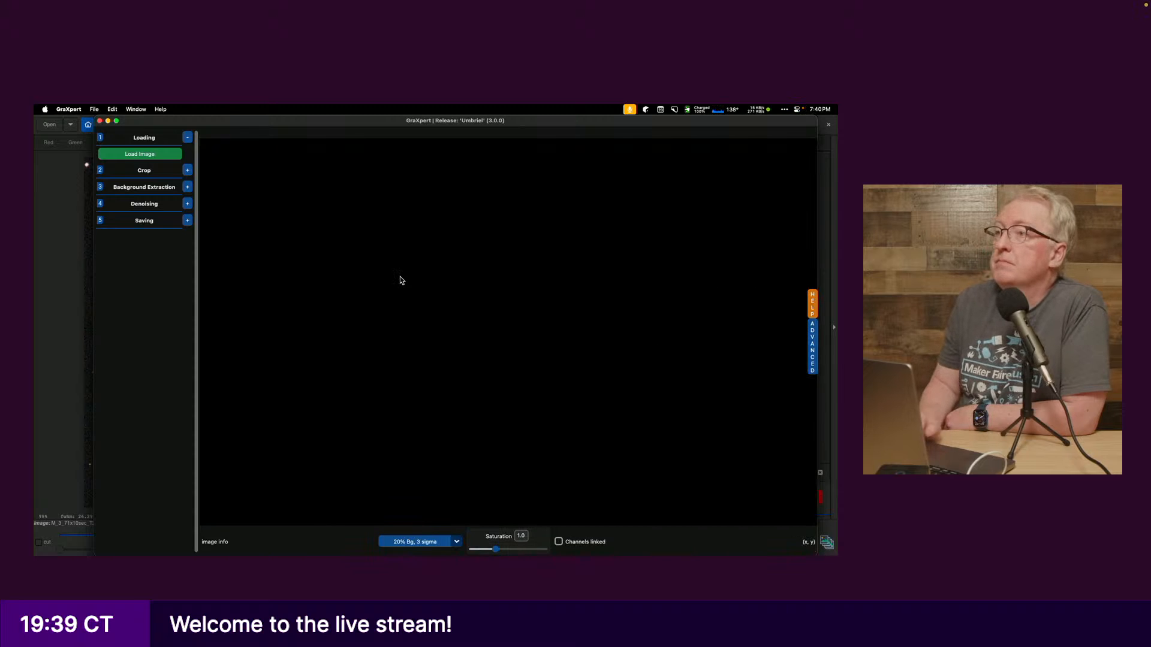
- Load M_3_71x10sec_T24°C_2024-02-24-stretched.fit from the SeestarScriptStack folder
click(155, 156)
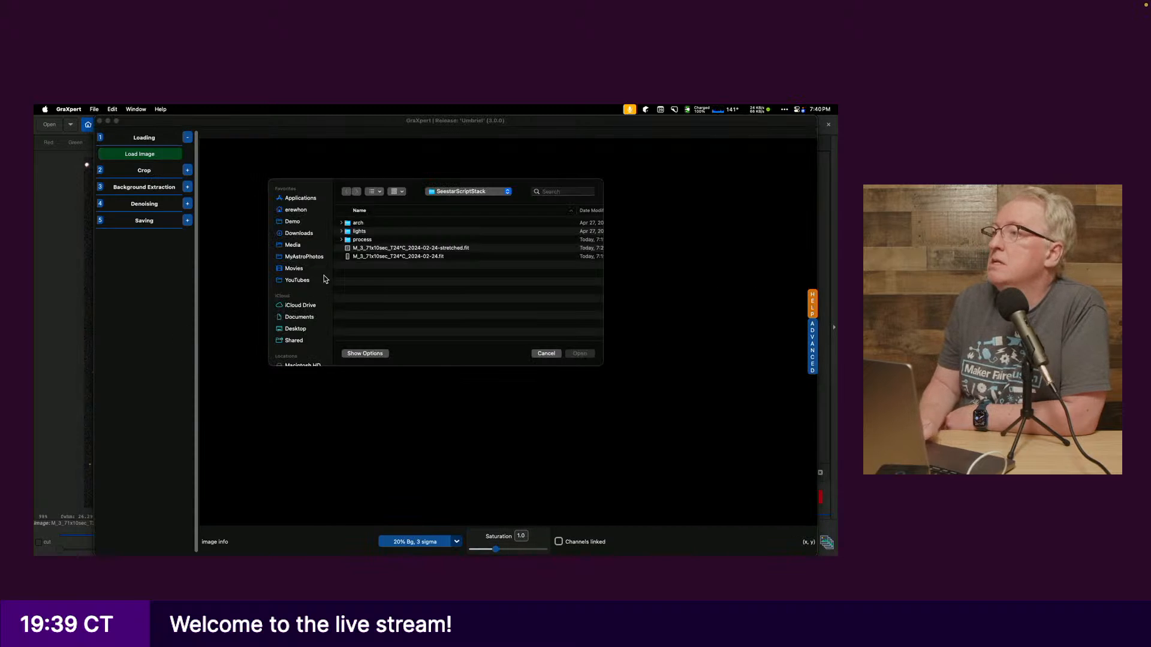
click(395, 249)
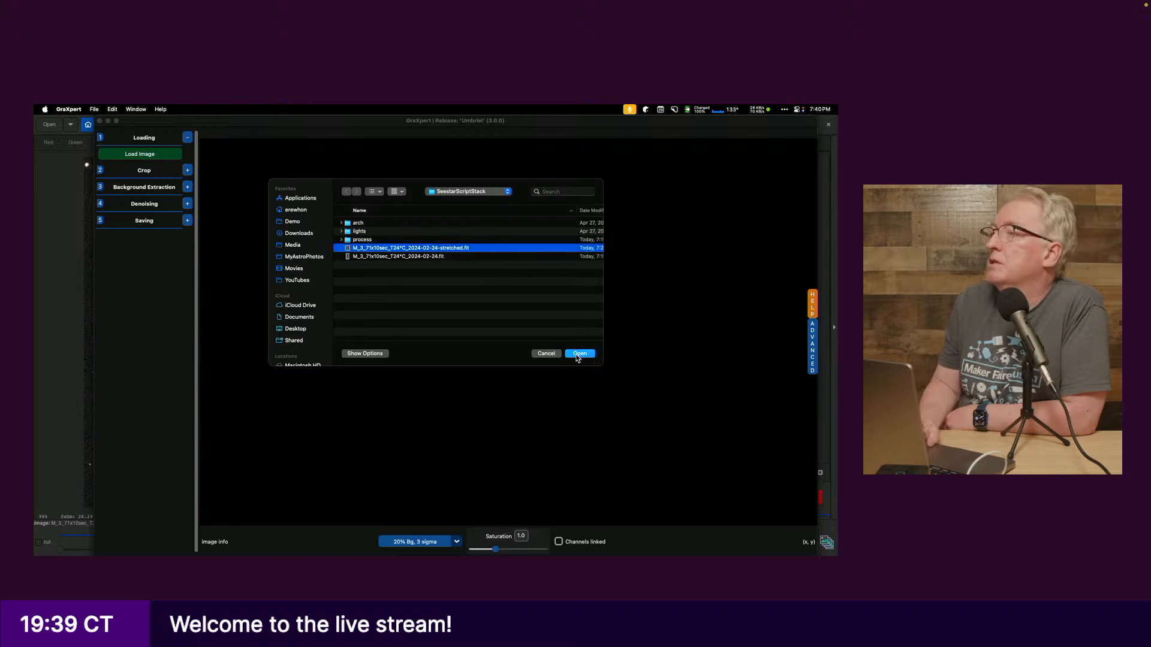
click(579, 354)
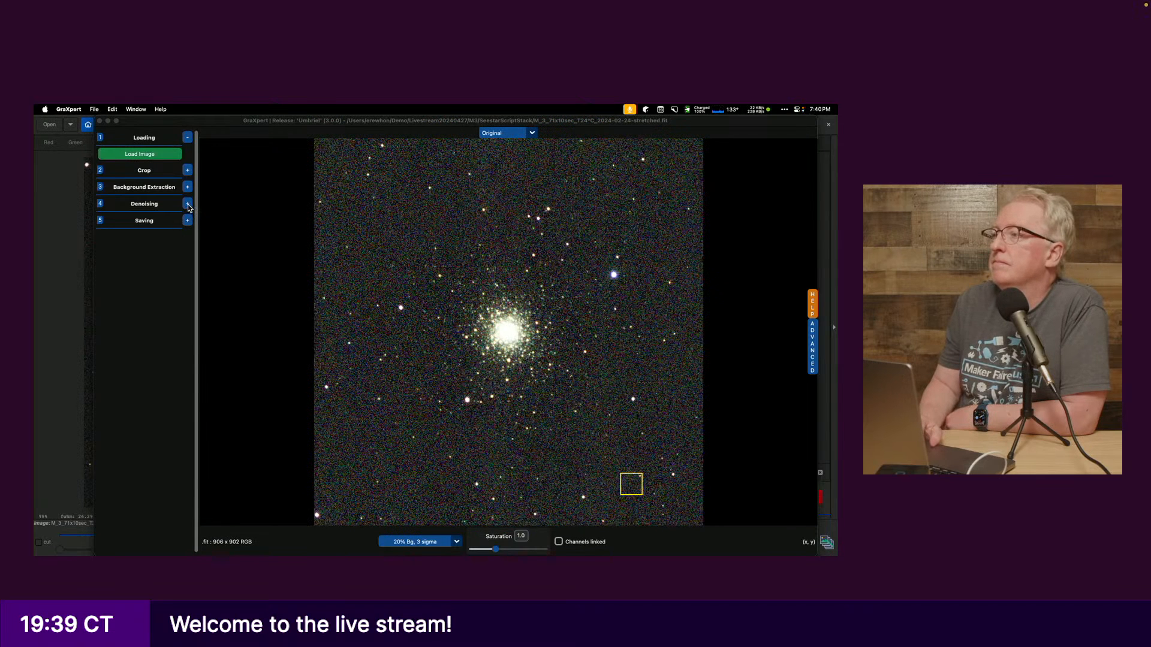
- Place two sample points on the background to the upper left of the cluster and move both farther from it
click(377, 252)
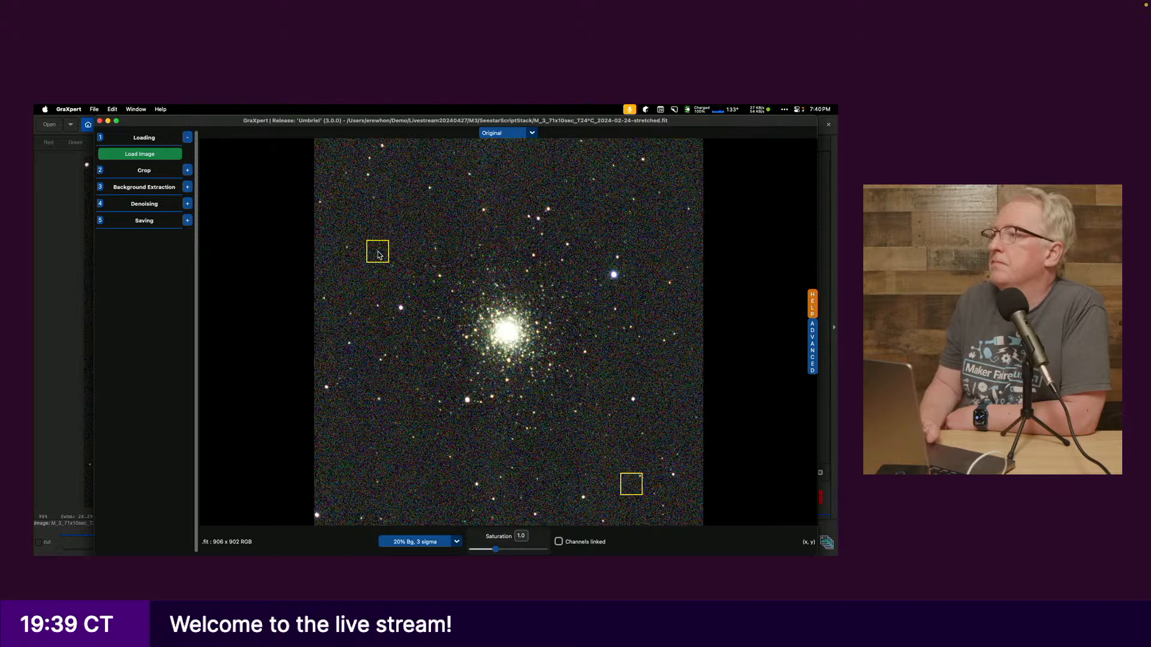
click(372, 292)
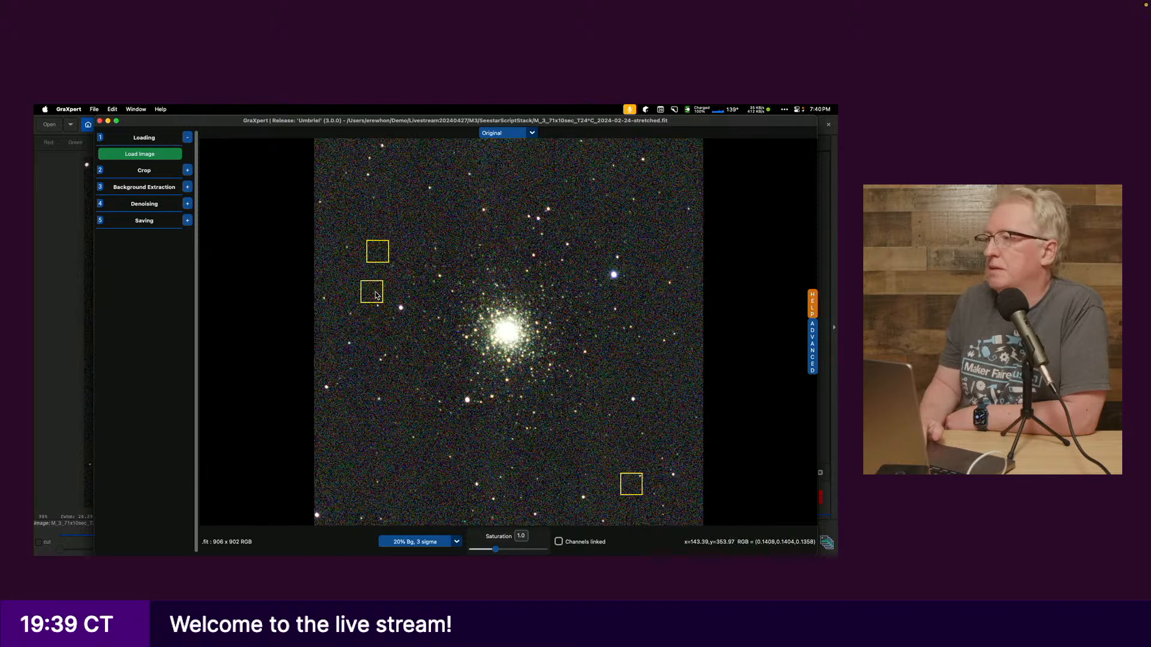
drag(377, 295, 397, 216)
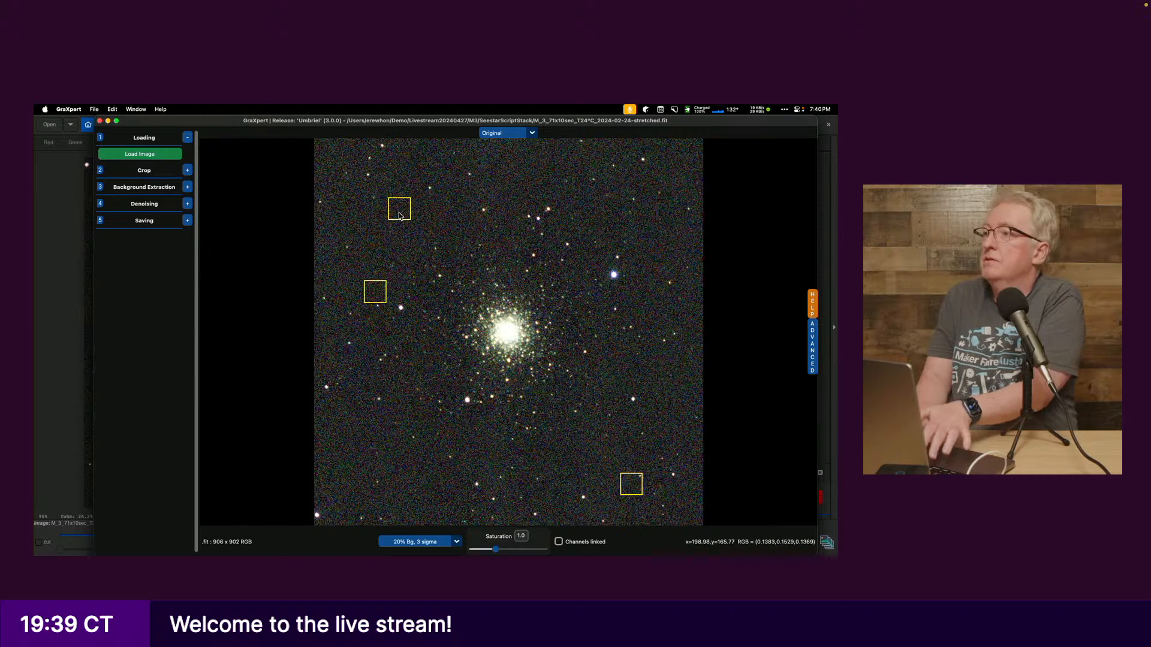
drag(374, 294, 331, 289)
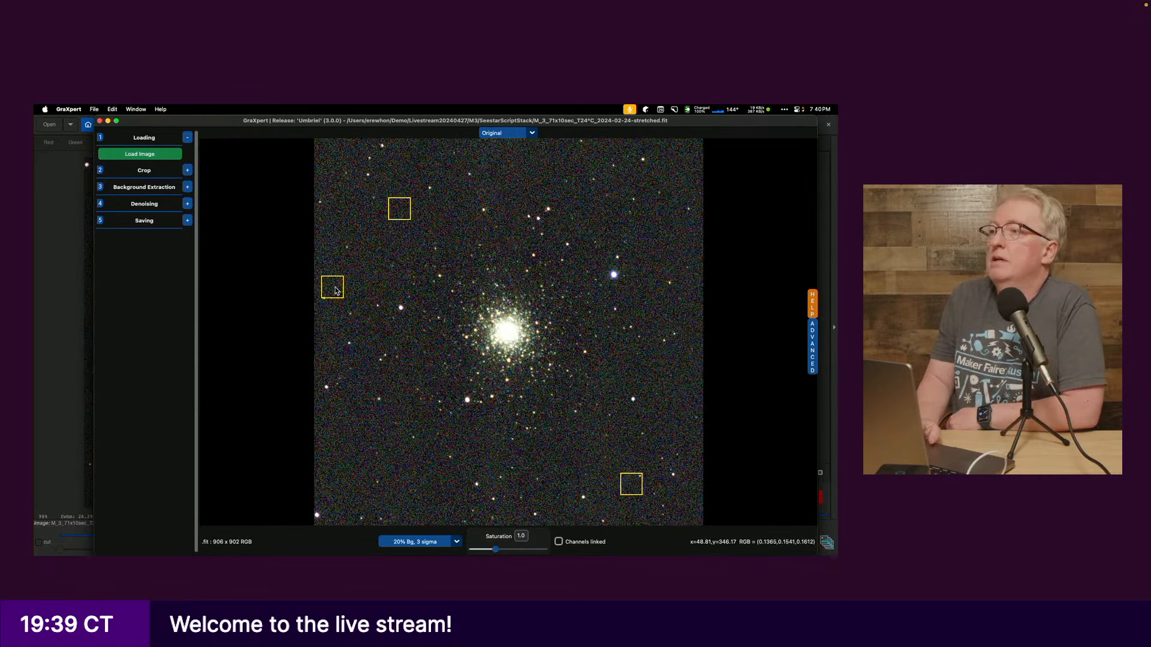
- Denoise the loaded cluster image with a denoise strength of 1.0
click(188, 203)
click(179, 235)
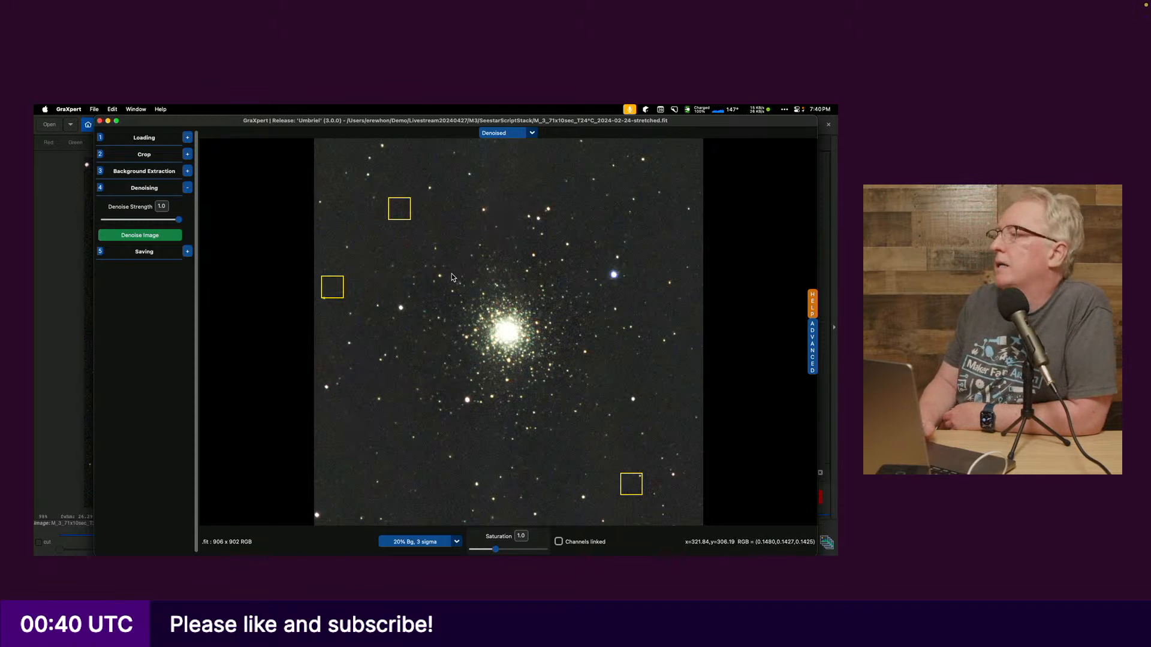
- Compare the original and denoised versions of the cluster image, finishing on the Denoised view
click(496, 133)
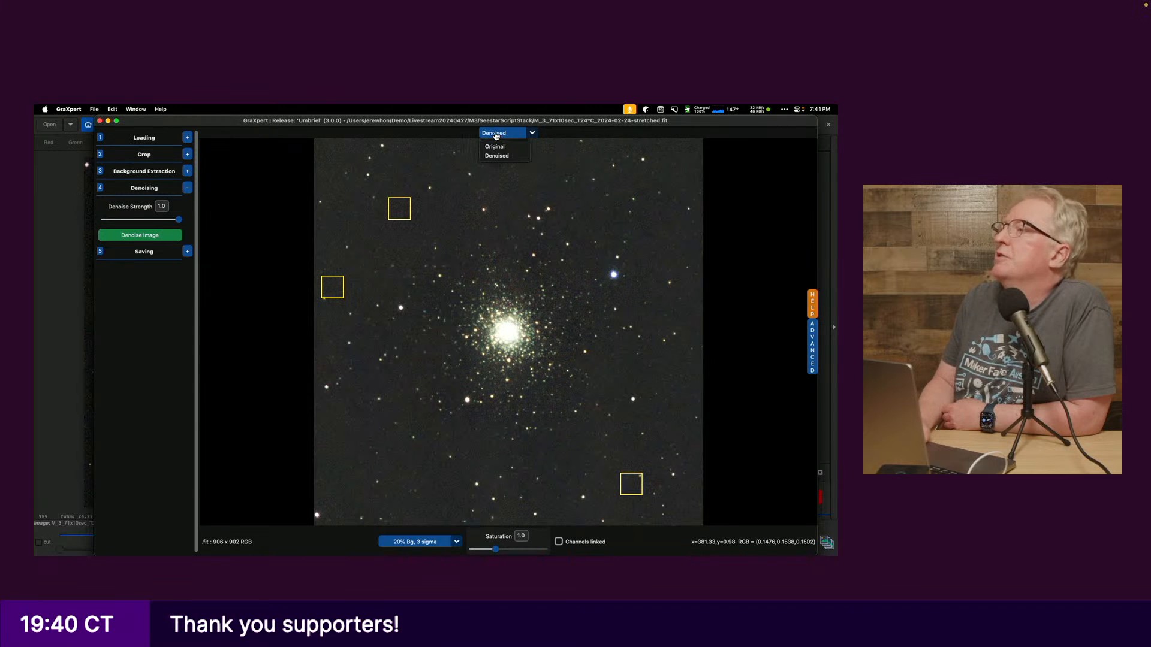
click(496, 147)
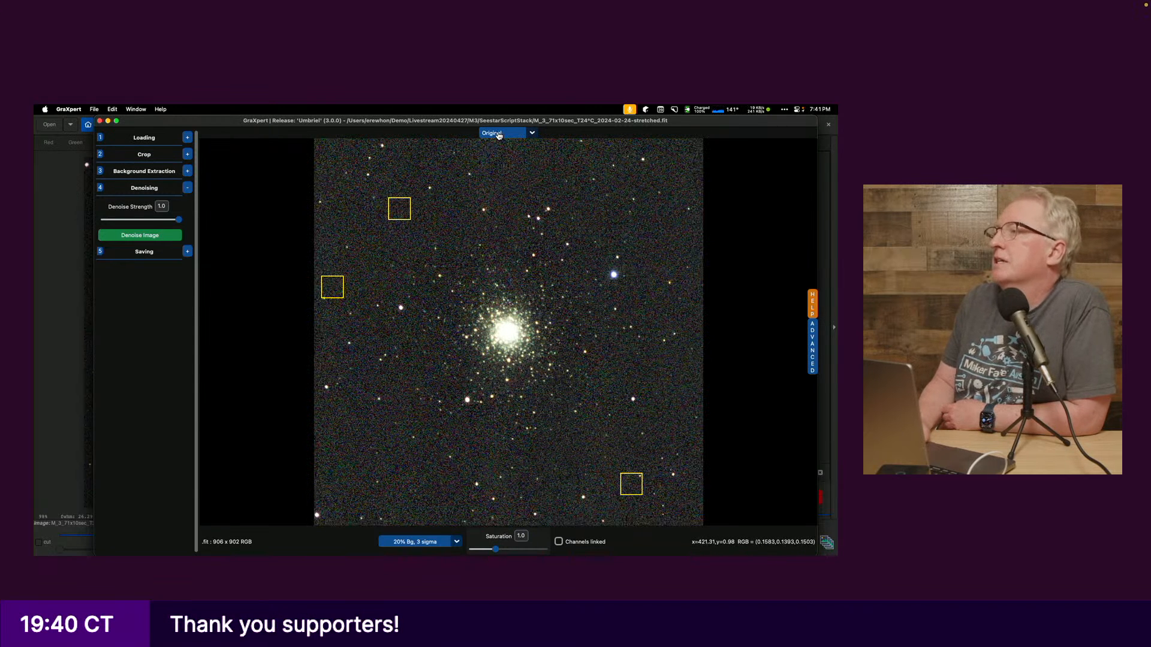
click(498, 133)
click(497, 156)
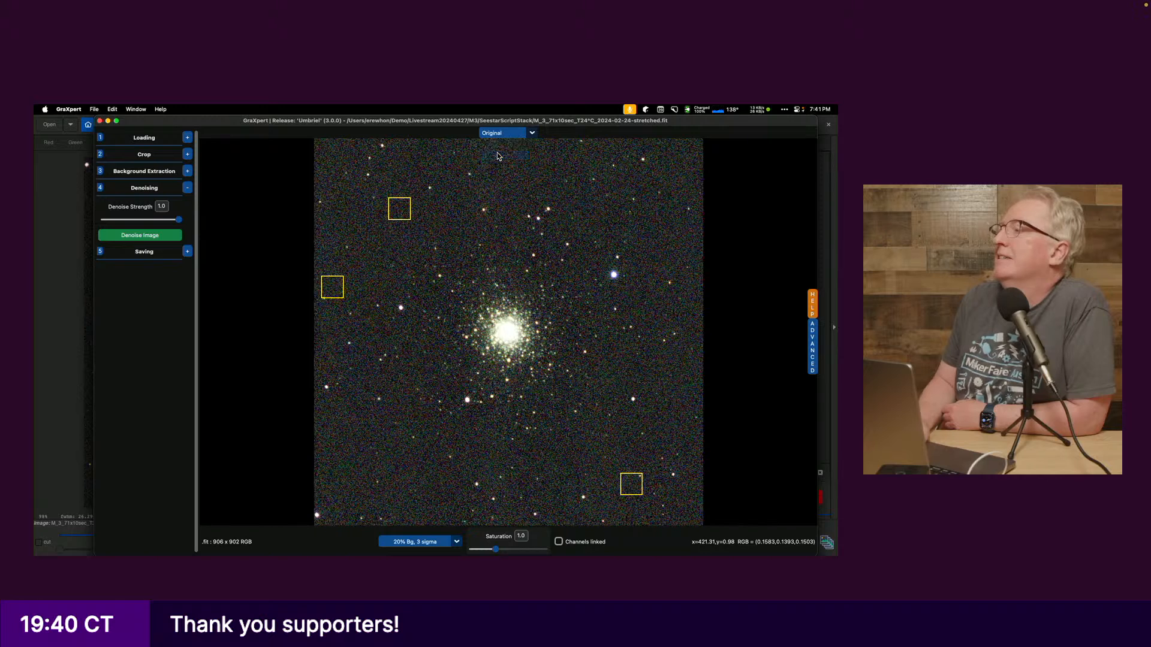
click(500, 136)
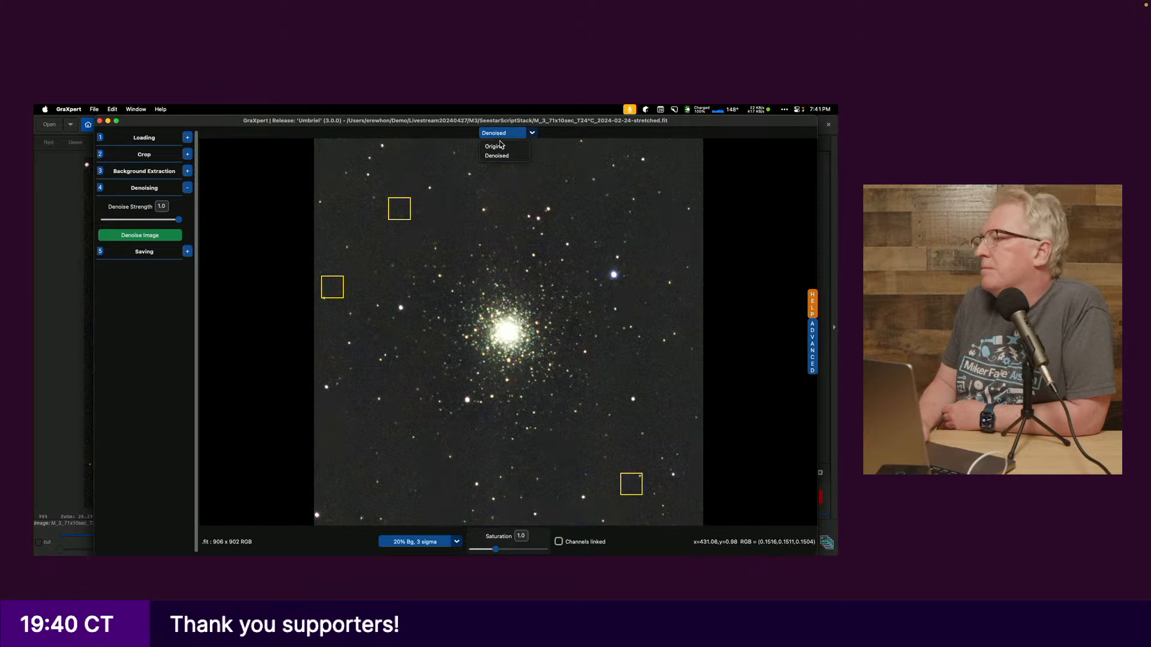
click(495, 147)
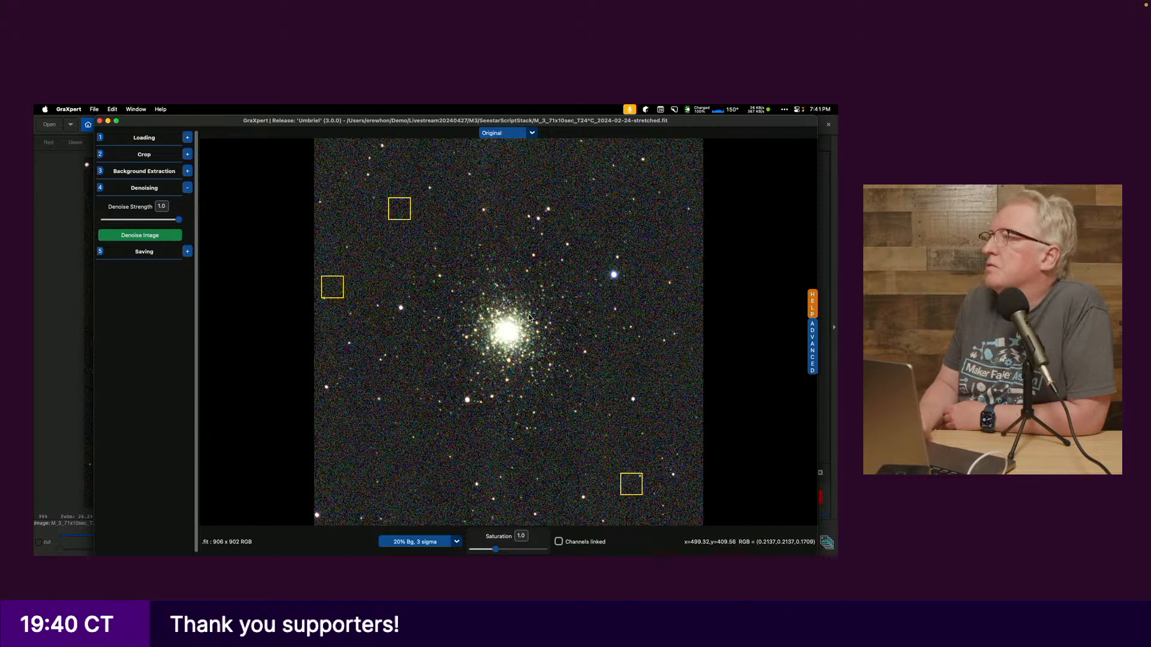
click(502, 135)
click(503, 157)
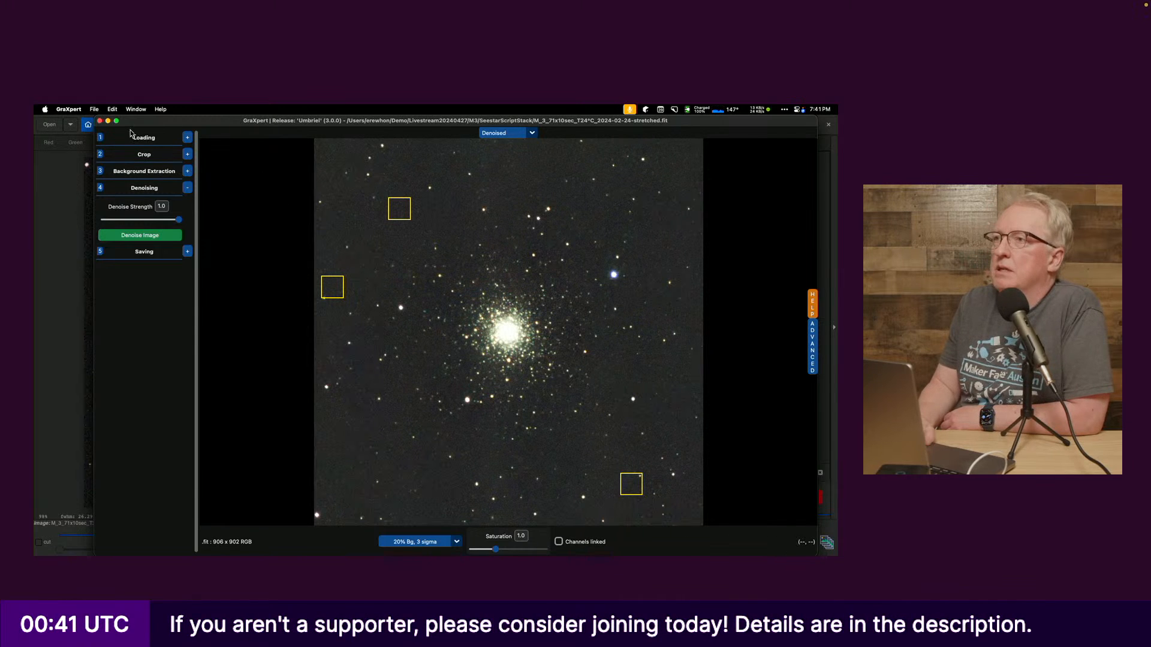
- Save the processed image as a 32 bit Fits file named M_3_71x10sec_T24°C_2024-02-24-stretched_GraXpert in the SeestarScriptStack folder
click(95, 109)
click(95, 110)
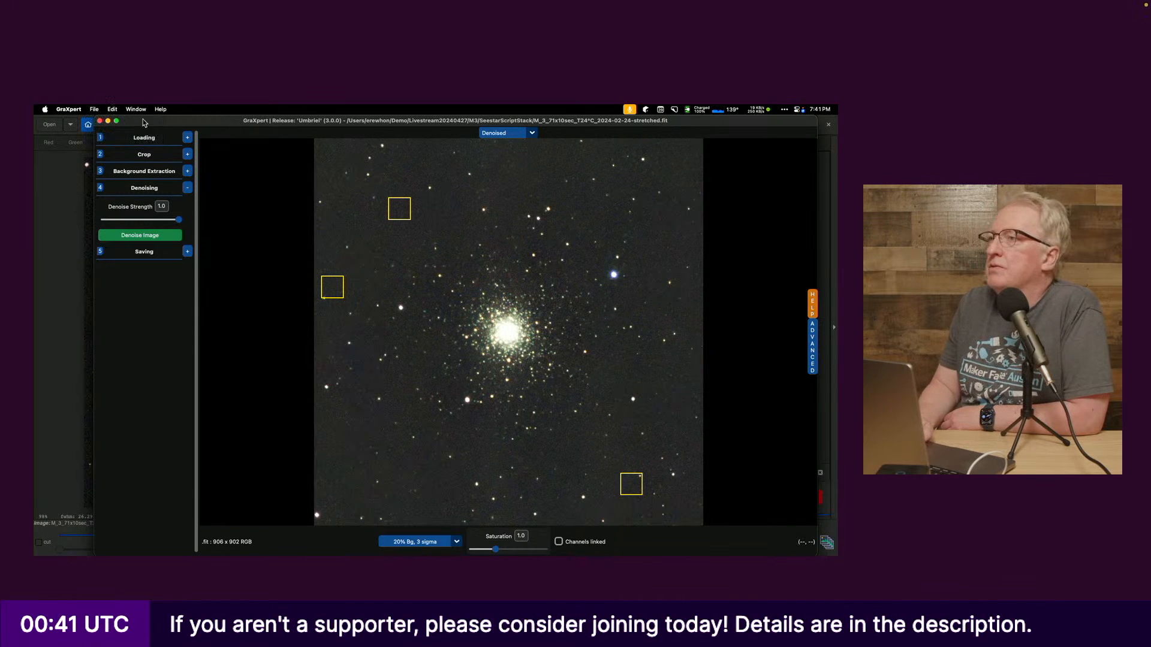
click(187, 251)
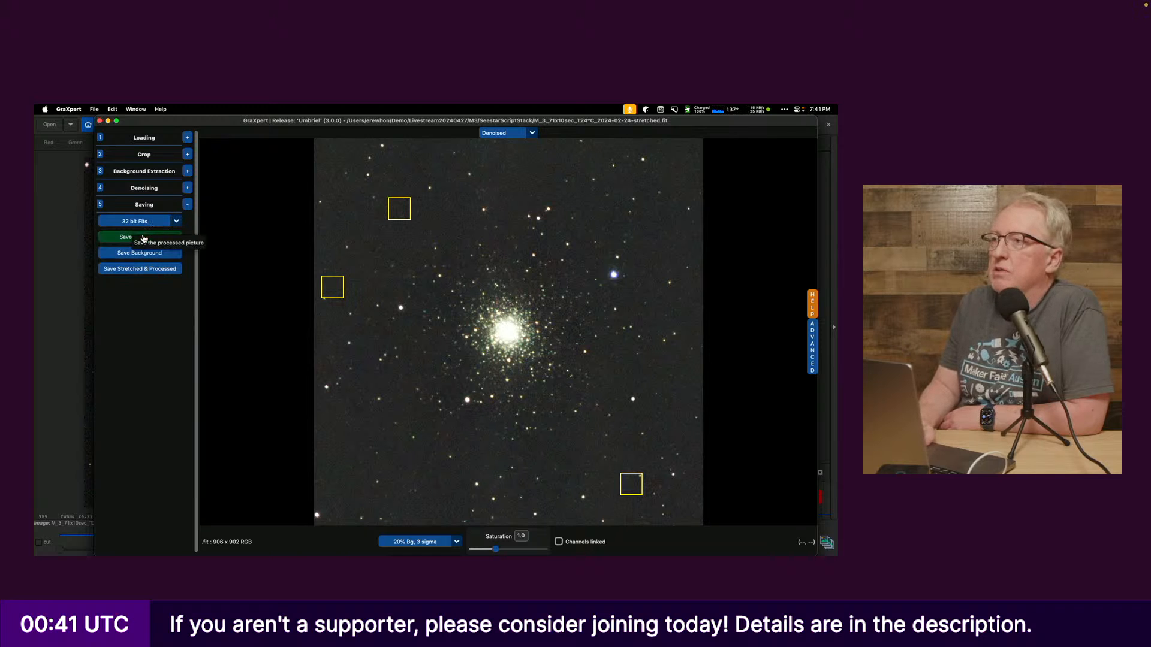
click(122, 239)
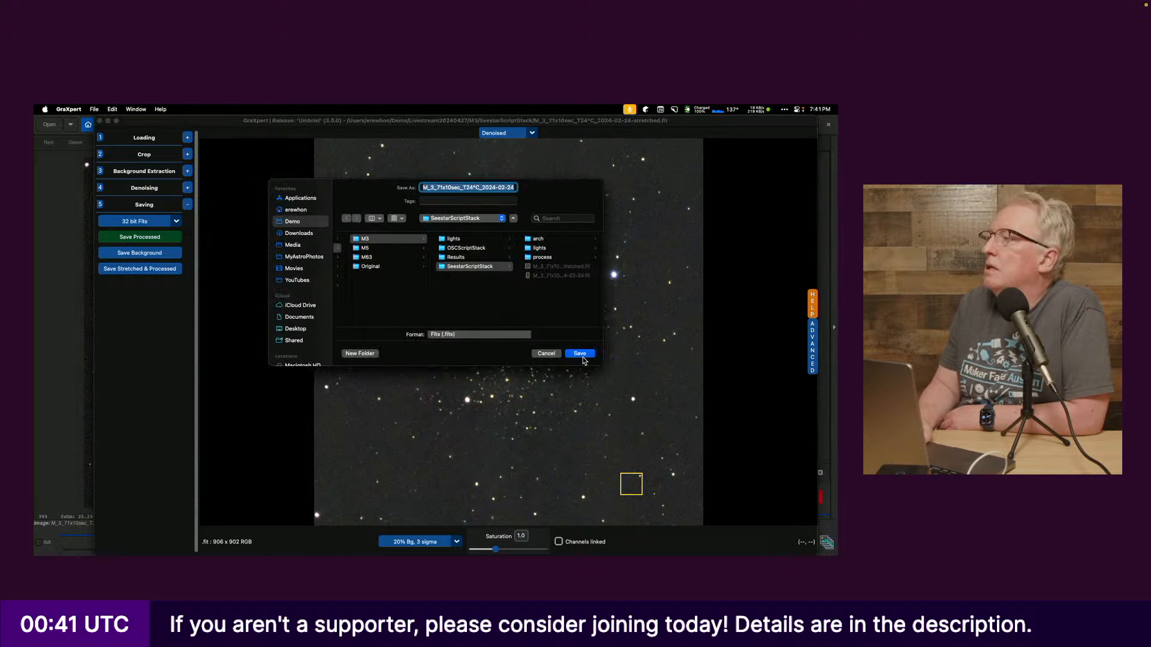
click(503, 188)
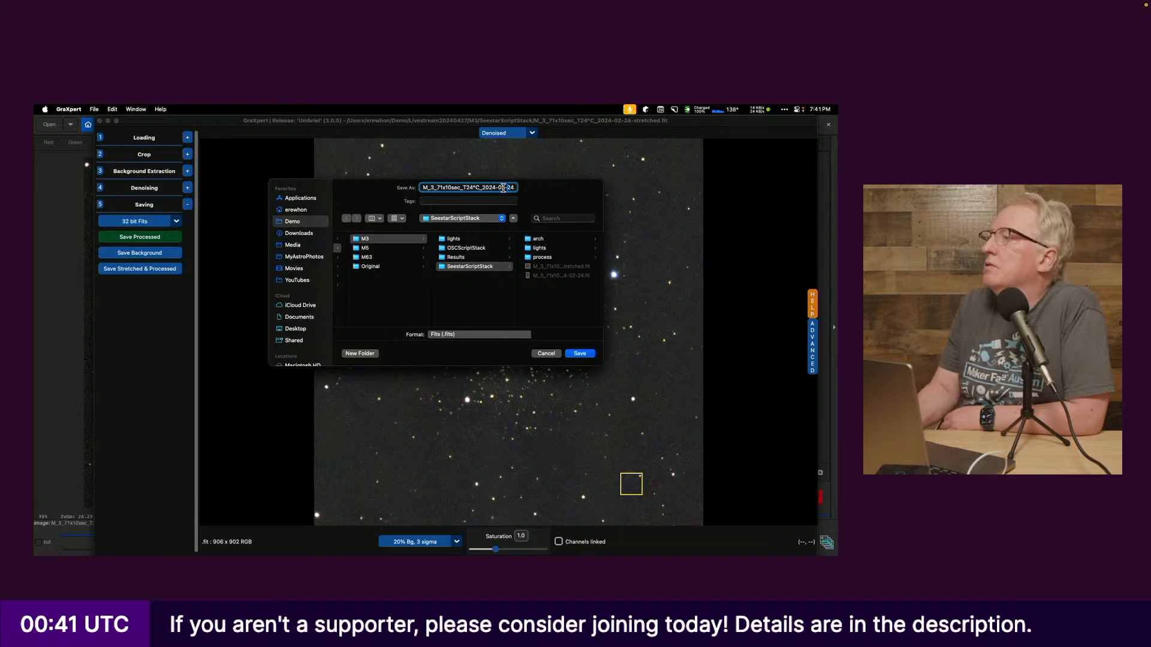
scroll(504, 188, right, 3)
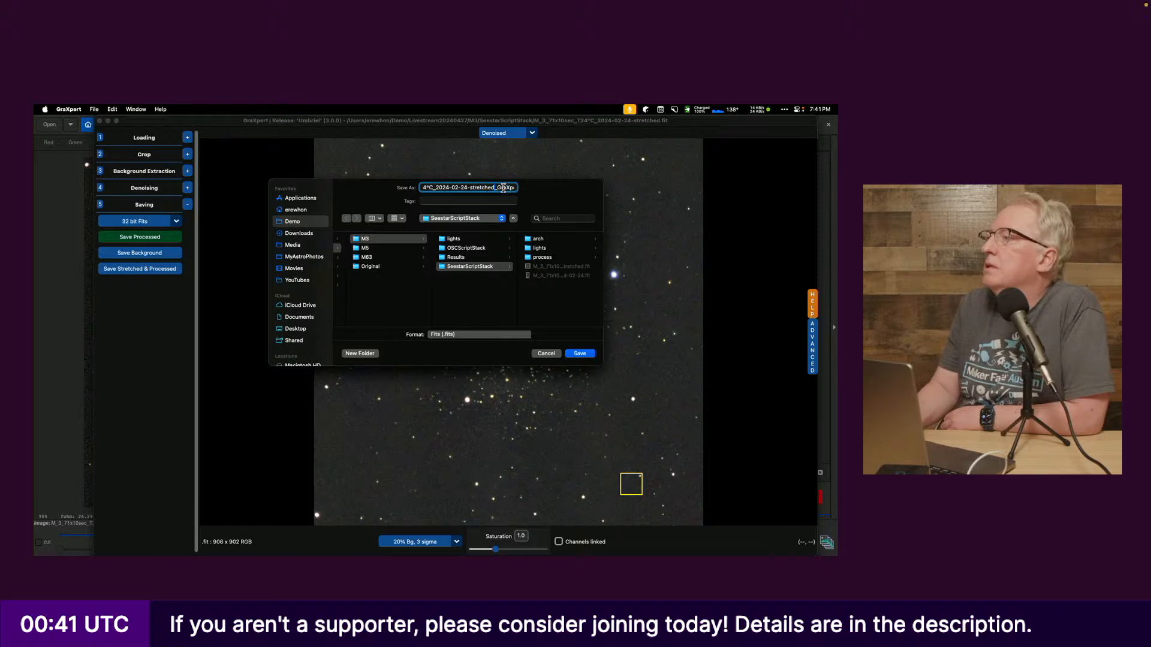
click(577, 354)
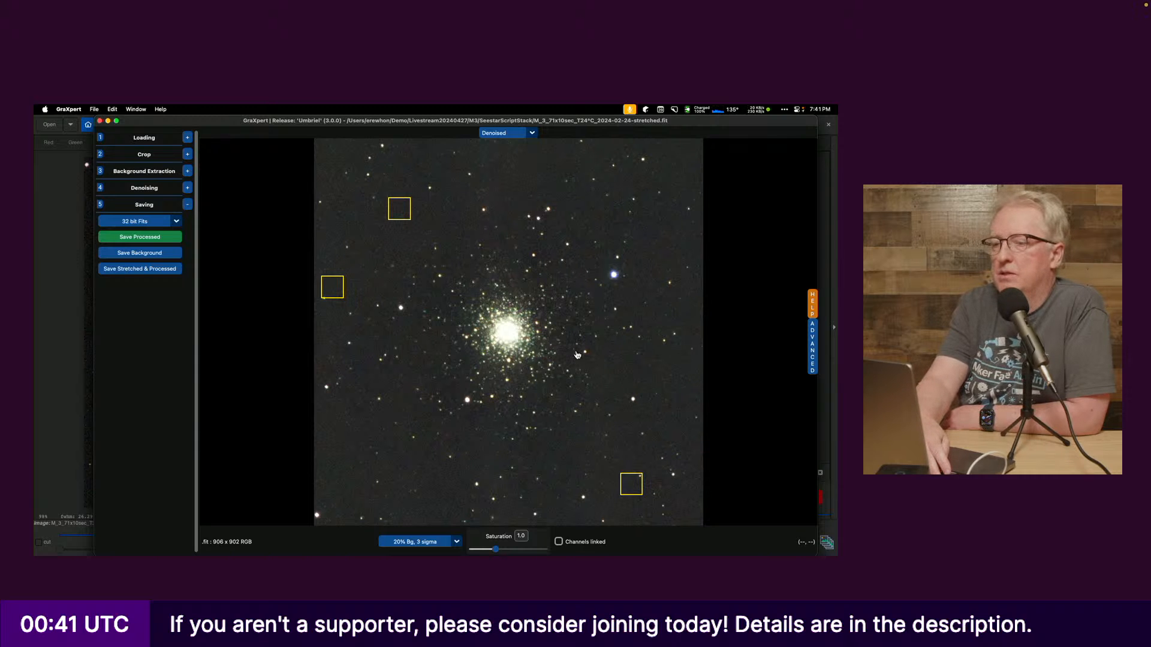
- Switch to Siril and open M_3_71x10sec_T24°C_2024-02-24-stretched_GraXpert.fits
key(super+Tab)
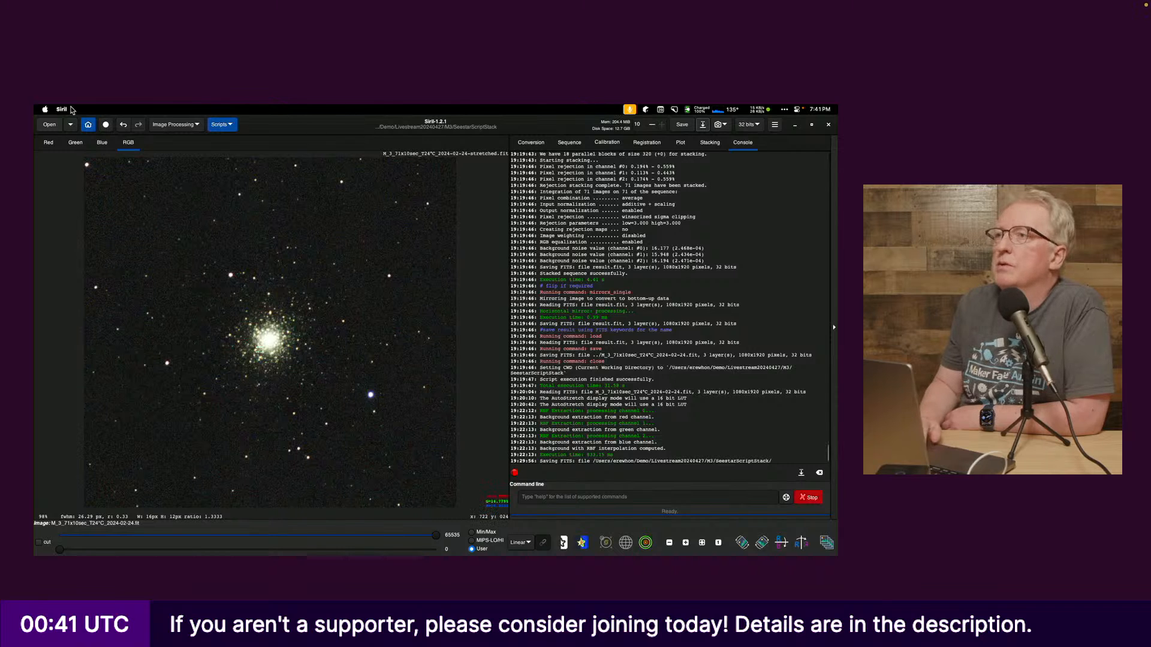
click(49, 125)
double_click(319, 204)
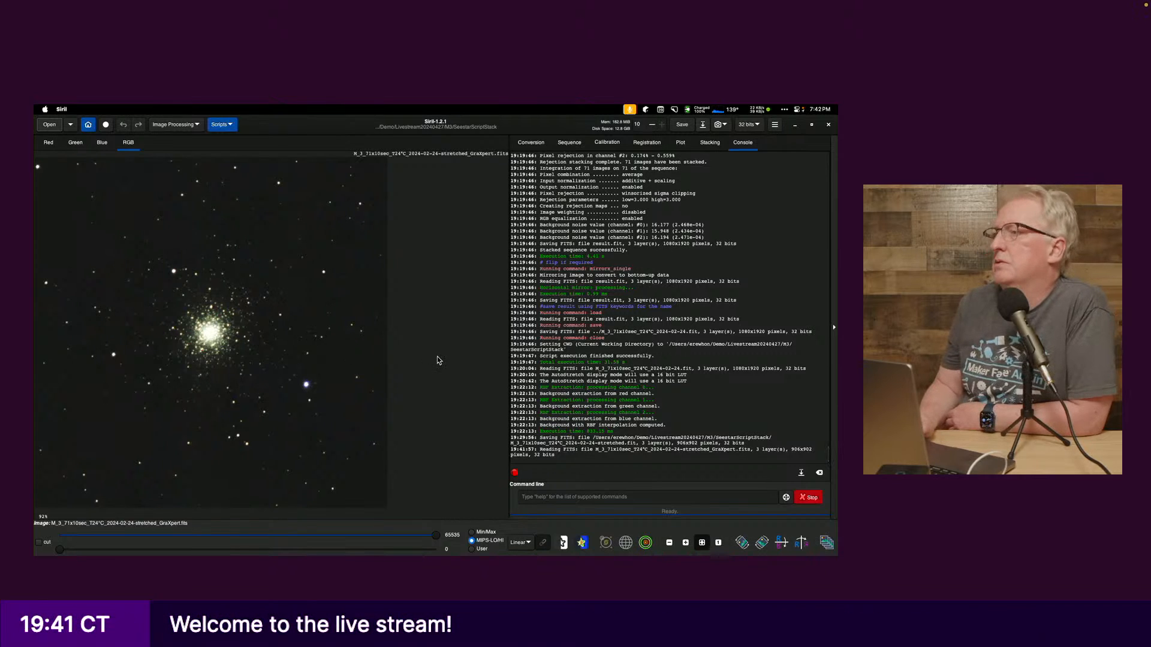
- Apply a global color saturation amount of 0.44 to the cluster image with a background factor of 1.00
click(190, 125)
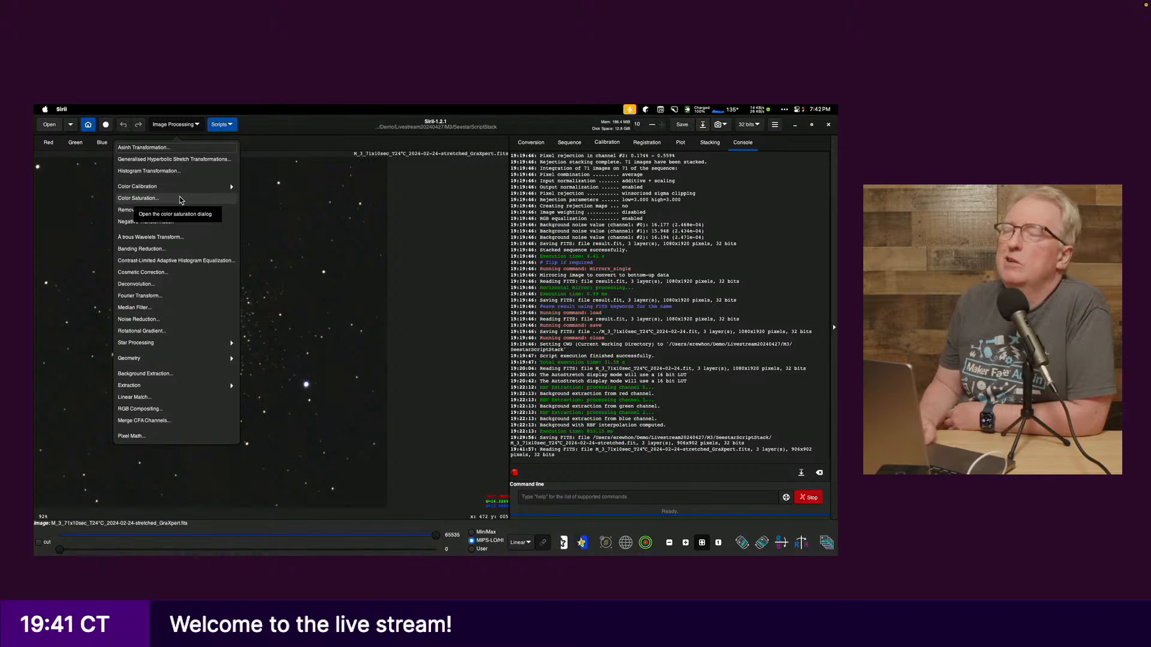
click(179, 200)
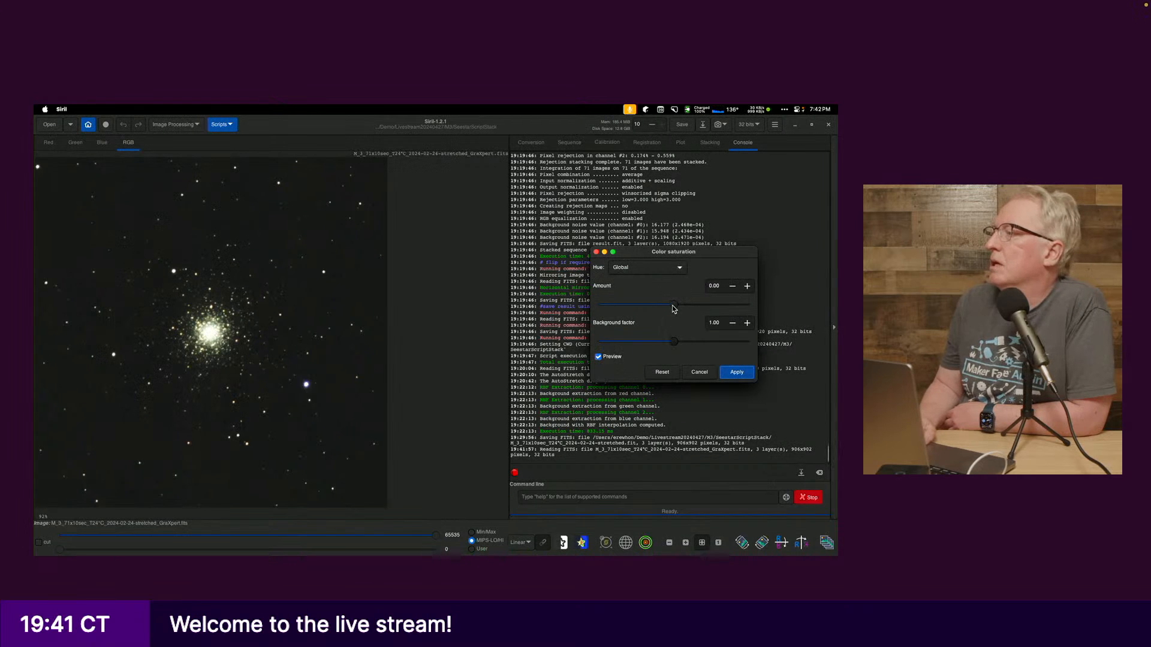
drag(676, 309, 709, 313)
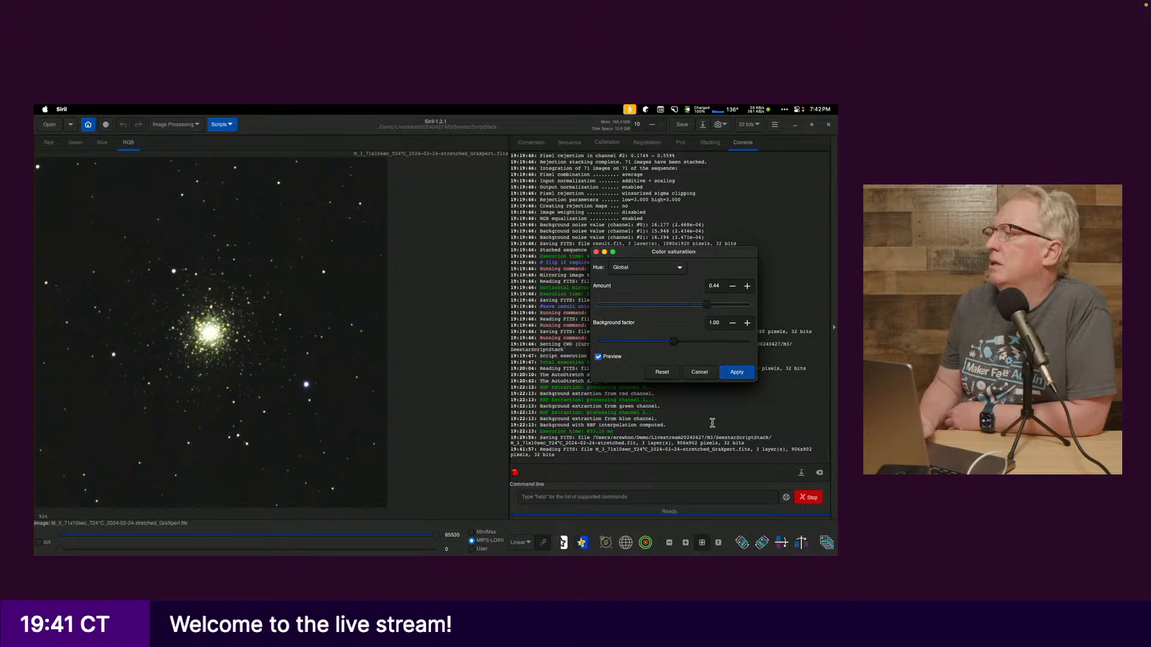
click(738, 372)
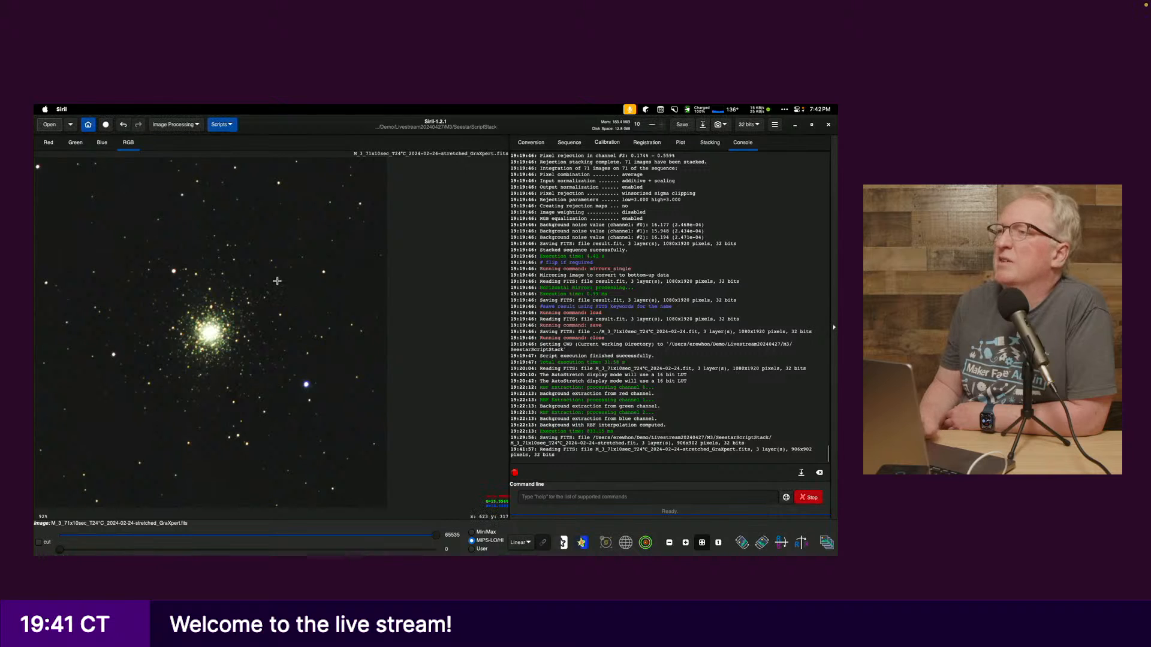
- Remove green noise from the cluster image using Average Neutral protection with lightness preserved
click(192, 127)
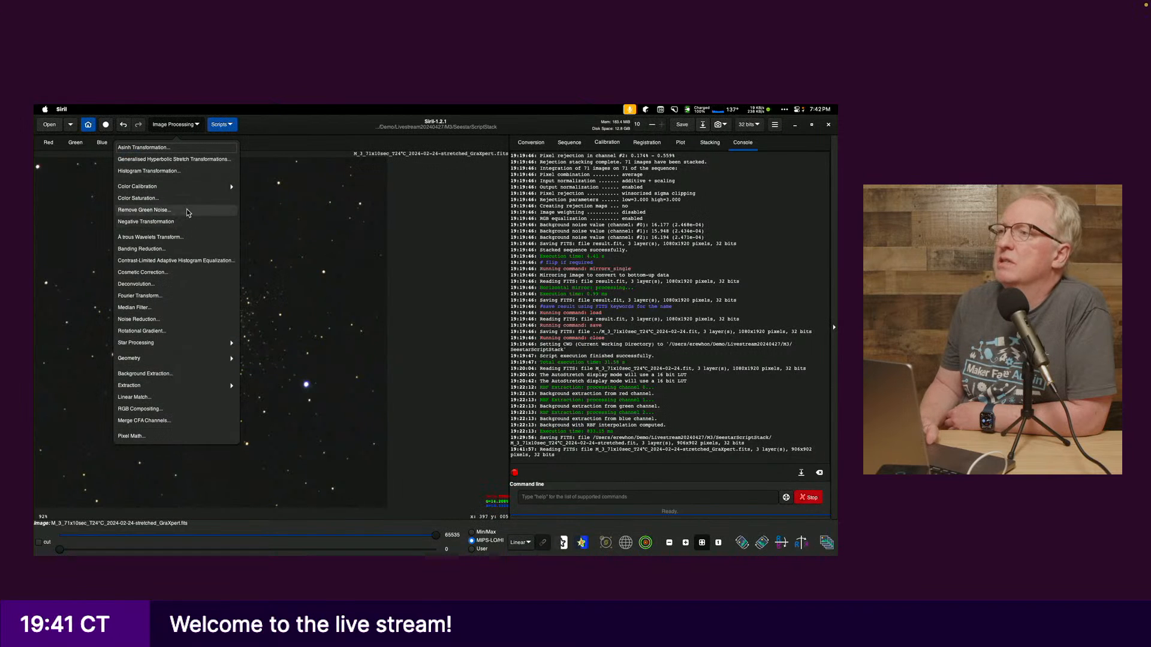
click(193, 217)
click(732, 356)
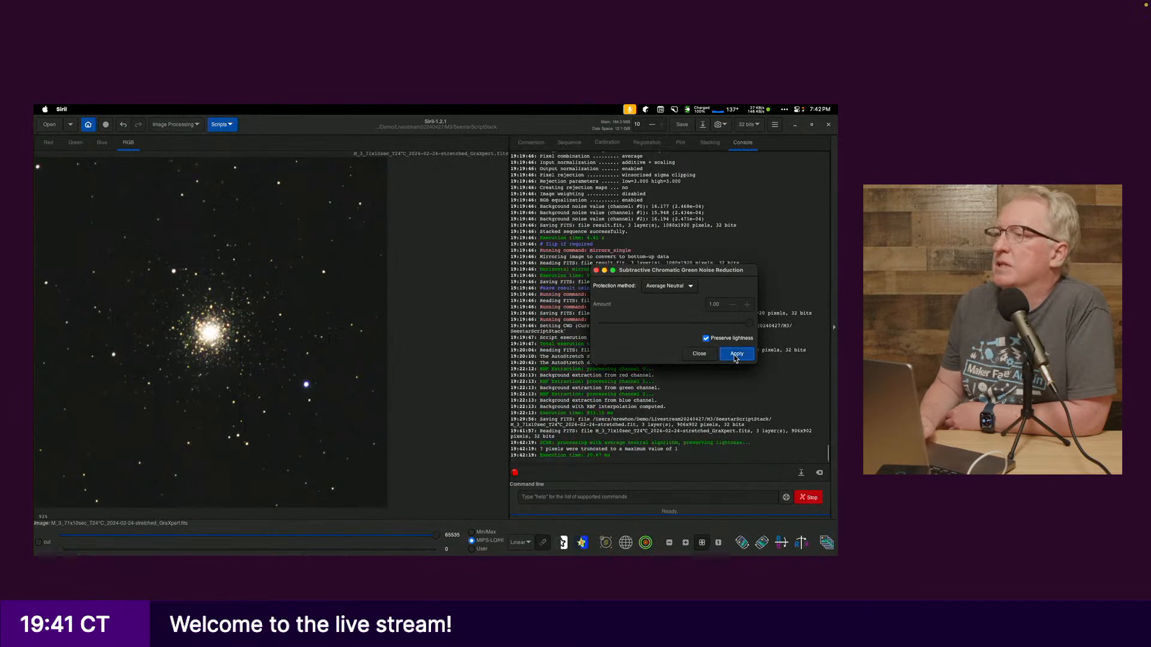
click(700, 356)
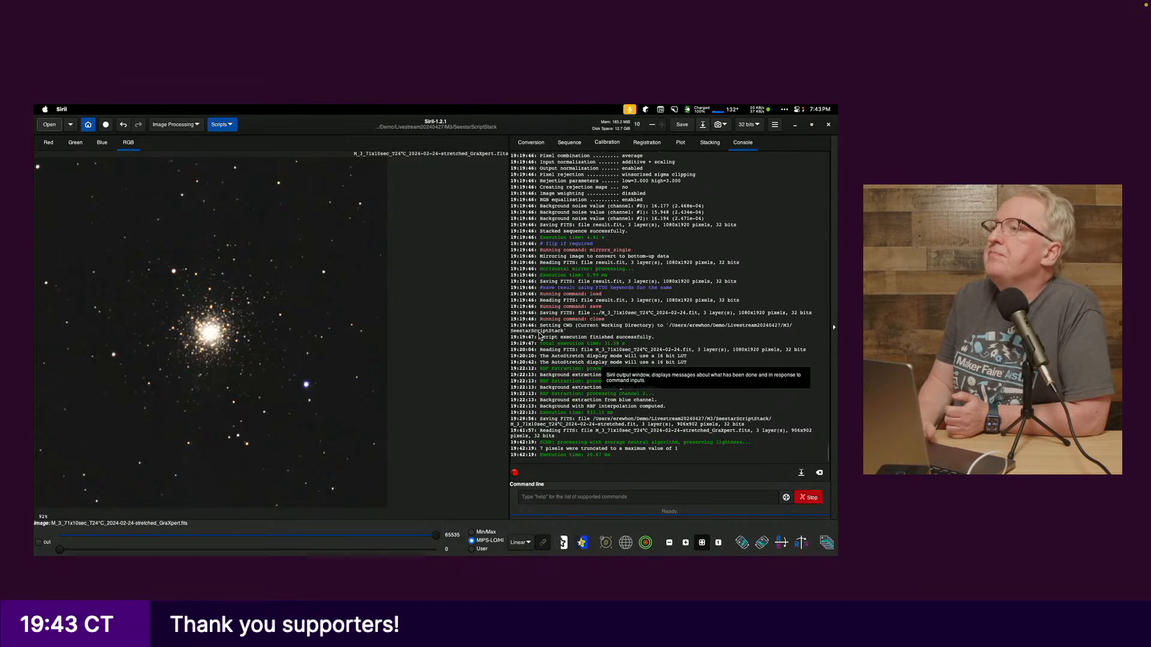
- Set up a Linear stretch (BP shift) with a black point of 0.06452 and show the histogram on a logarithmic scale
click(184, 126)
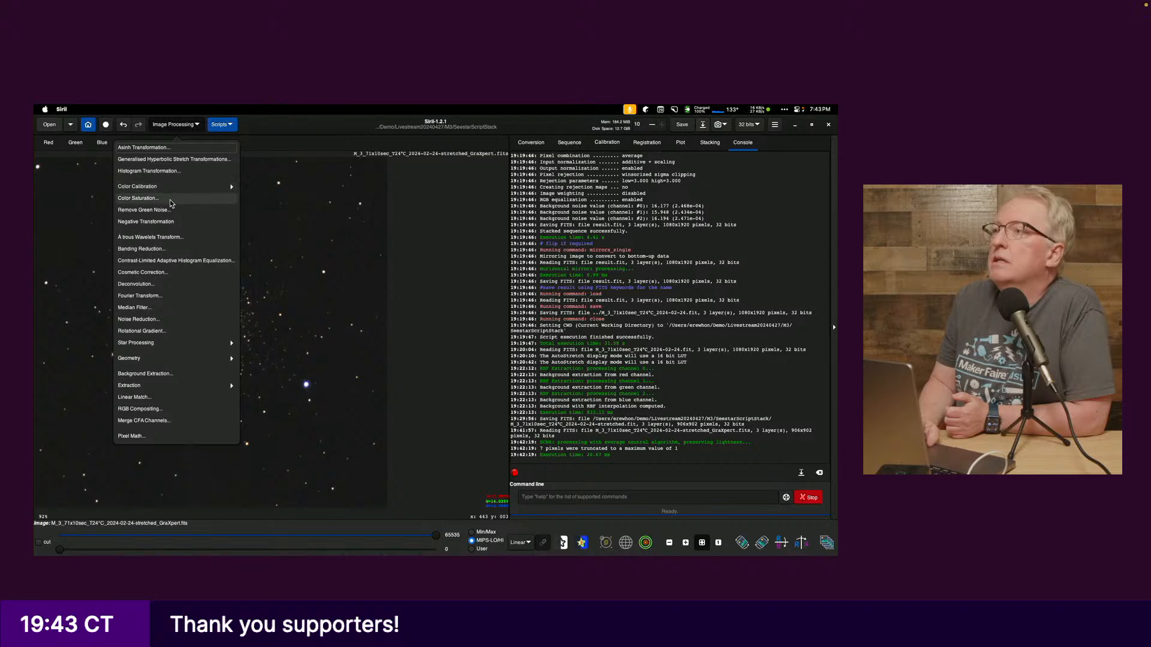
click(181, 163)
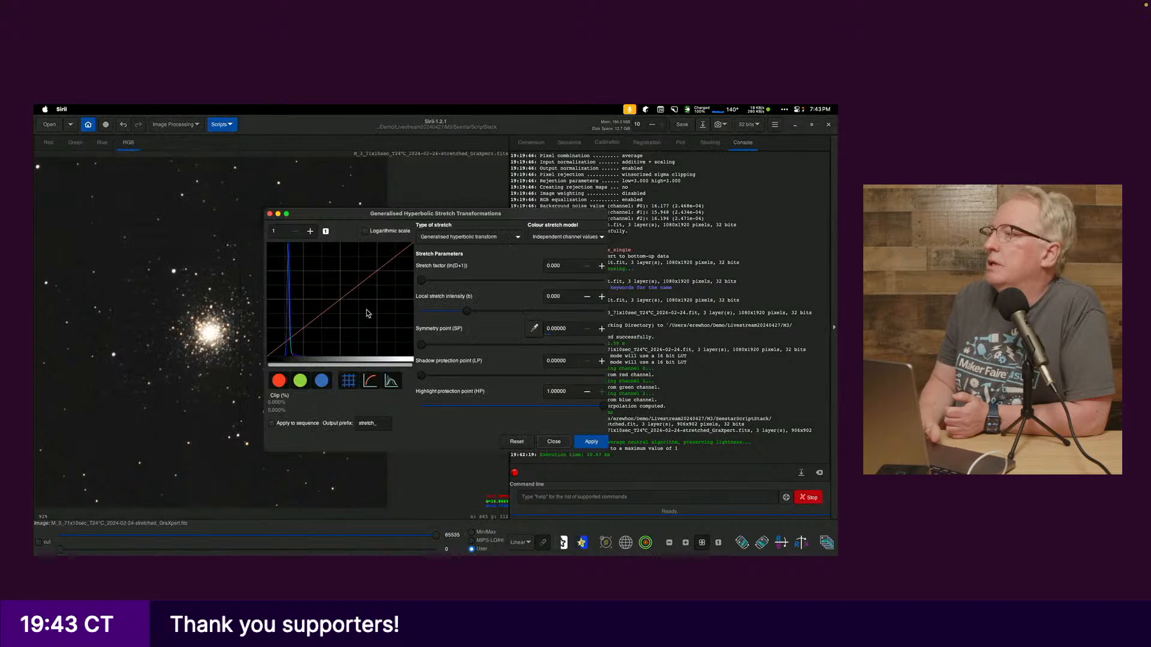
drag(462, 218, 574, 227)
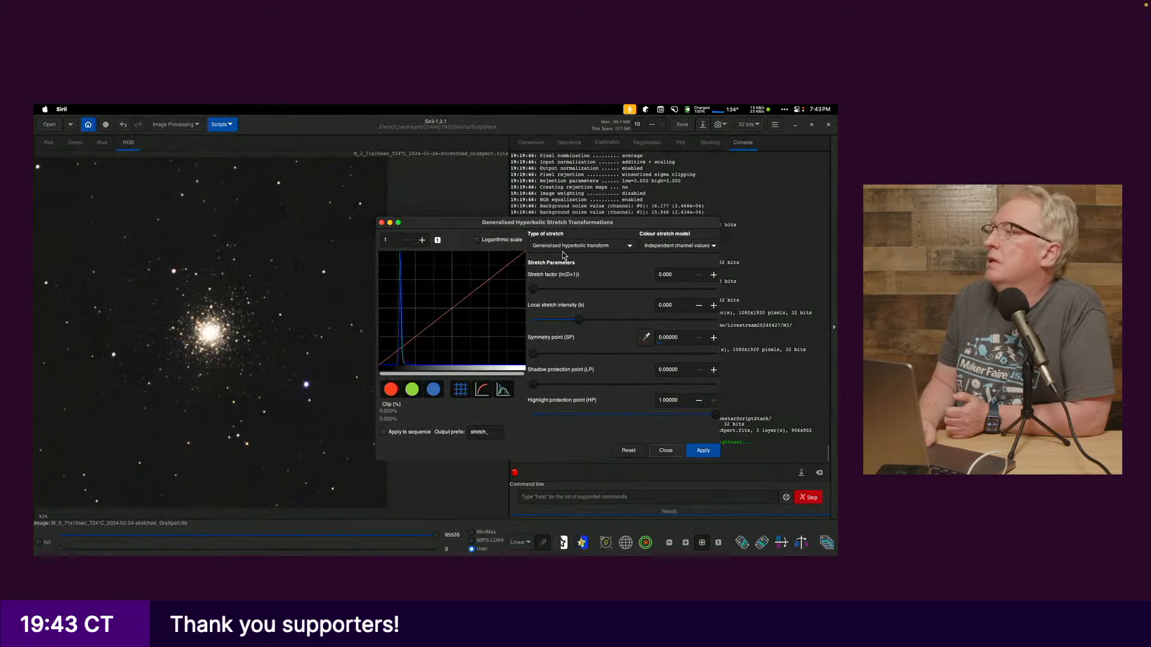
click(566, 247)
click(565, 289)
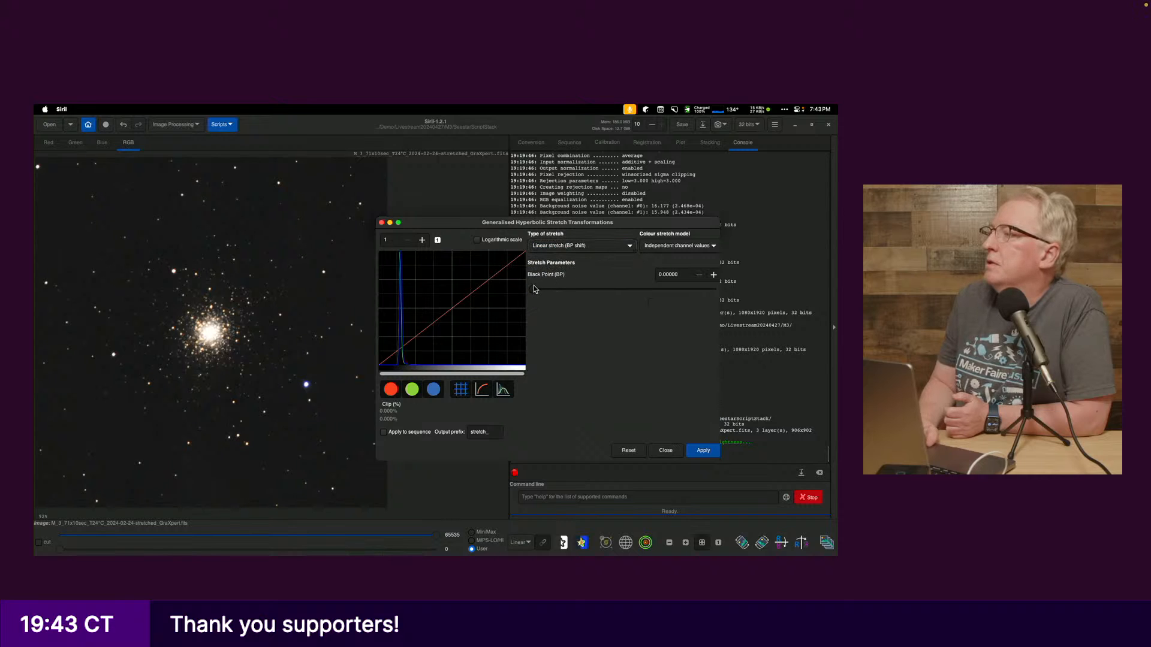
drag(533, 289, 546, 290)
click(505, 242)
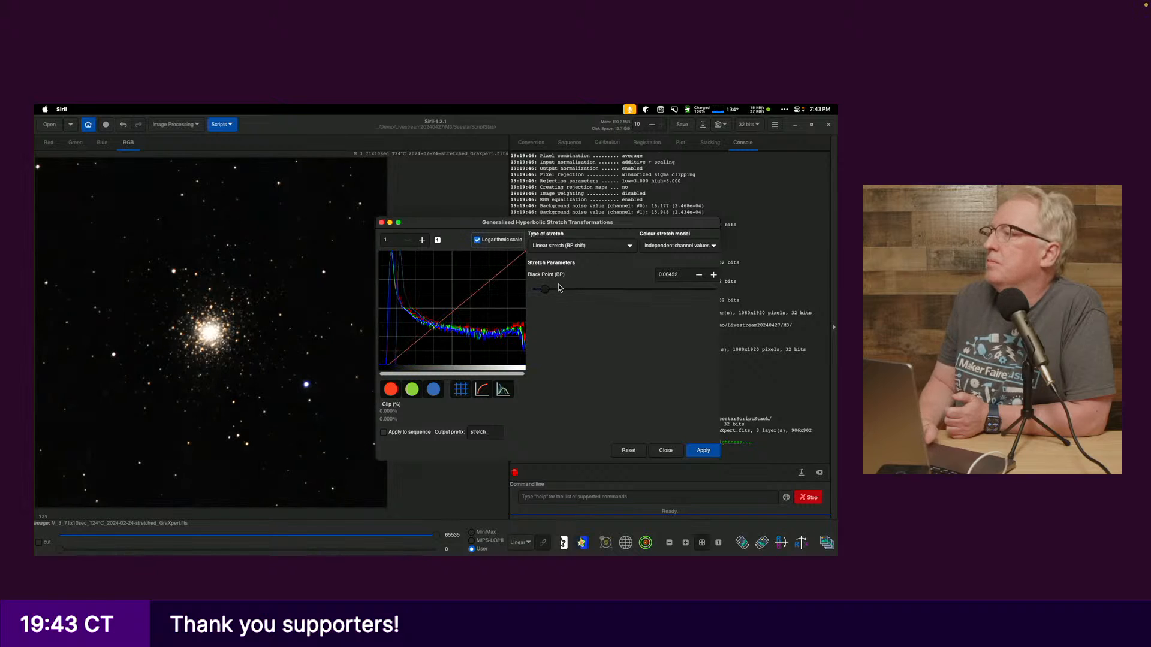
- Raise the black point of the linear stretch to 0.11290 and apply it to the cluster image
drag(542, 292, 553, 295)
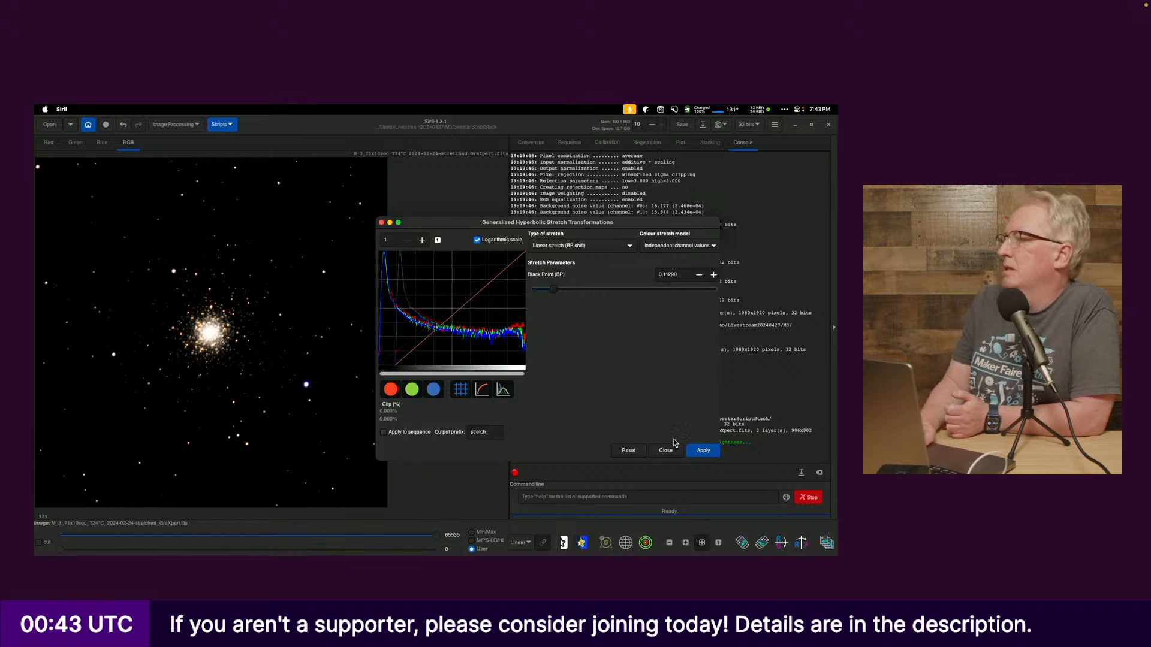
click(595, 242)
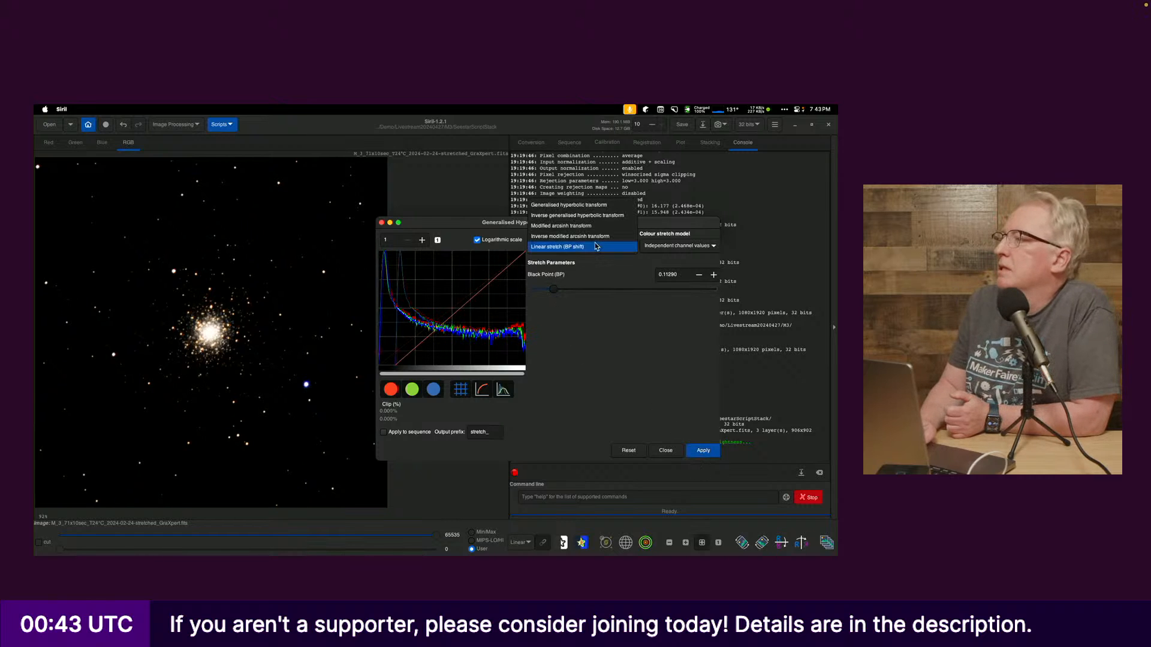
click(597, 206)
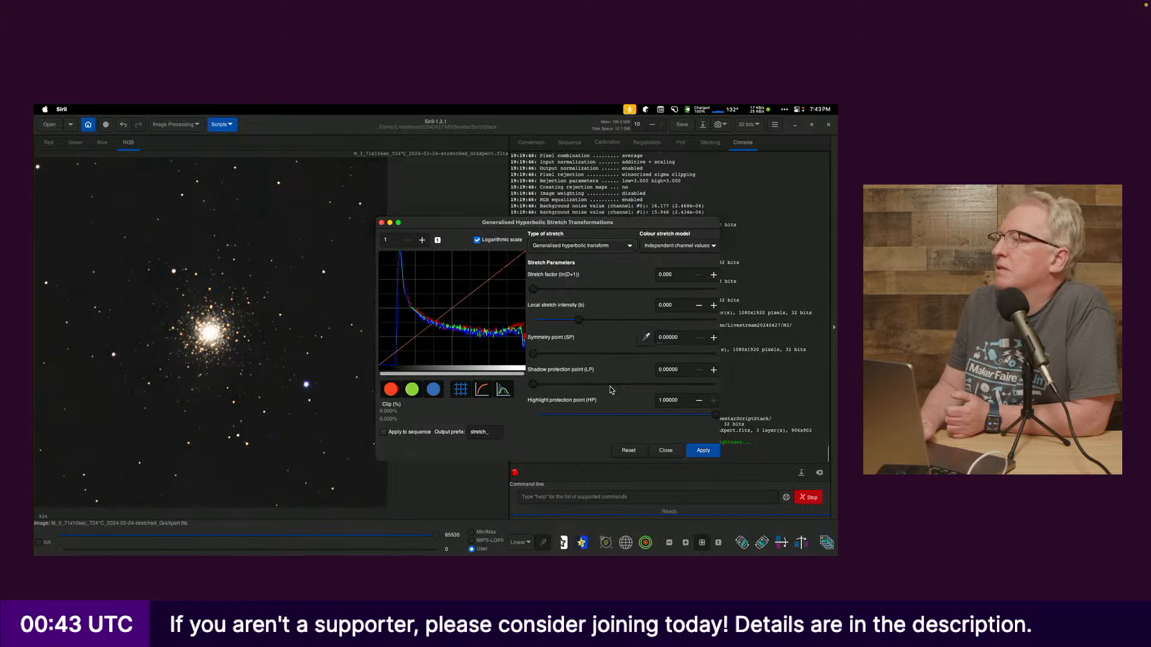
click(576, 246)
click(570, 280)
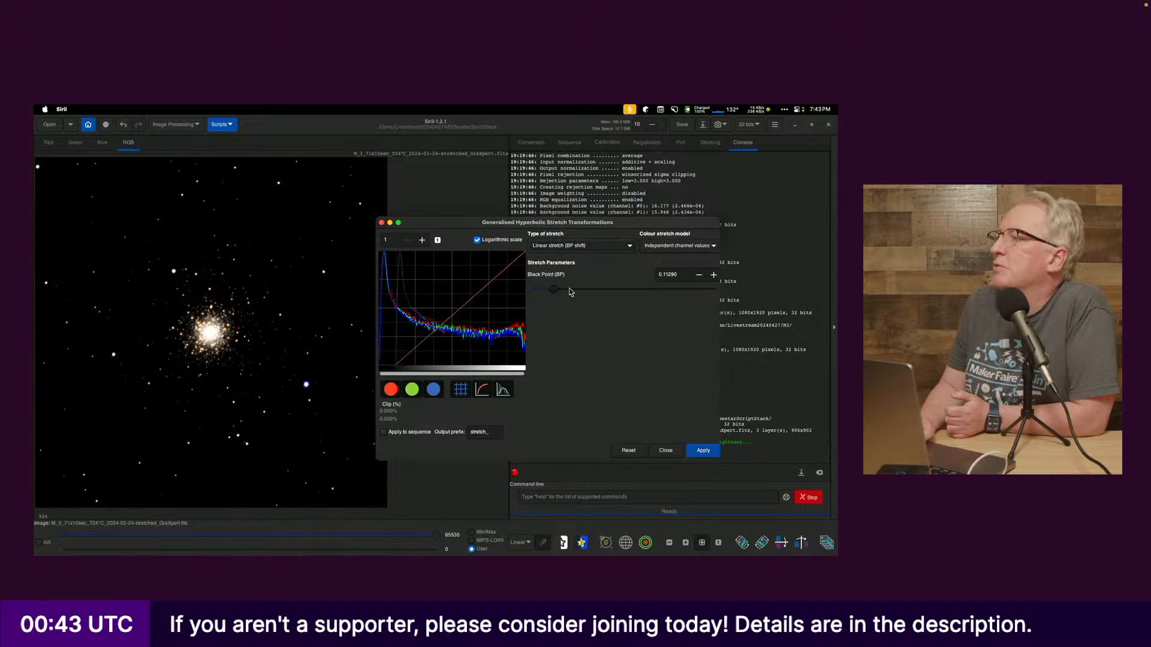
click(703, 451)
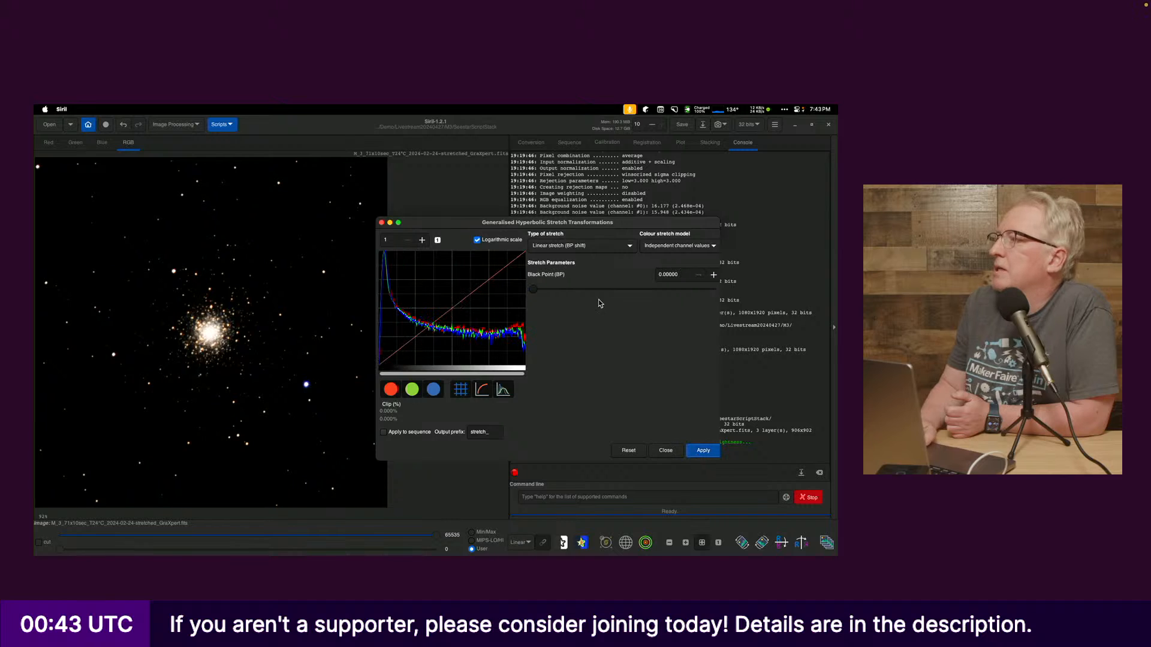
- Apply a Generalised hyperbolic transform with a stretch factor of about 0.81 and a local stretch intensity of -0.576
click(620, 245)
click(595, 205)
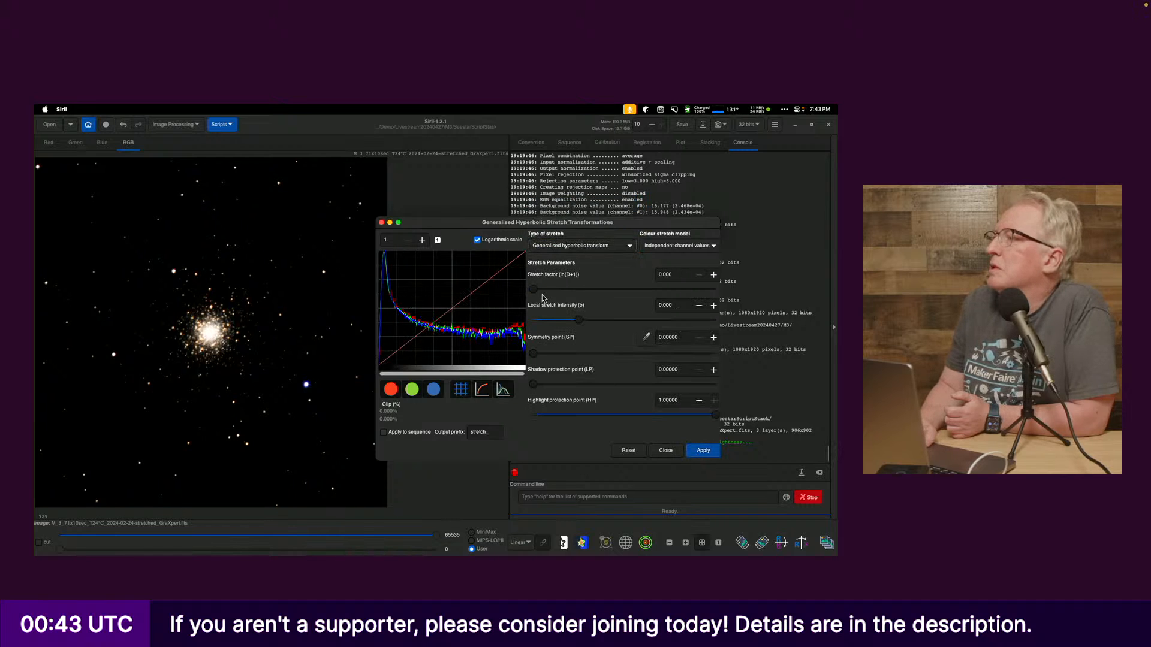
drag(536, 289, 552, 292)
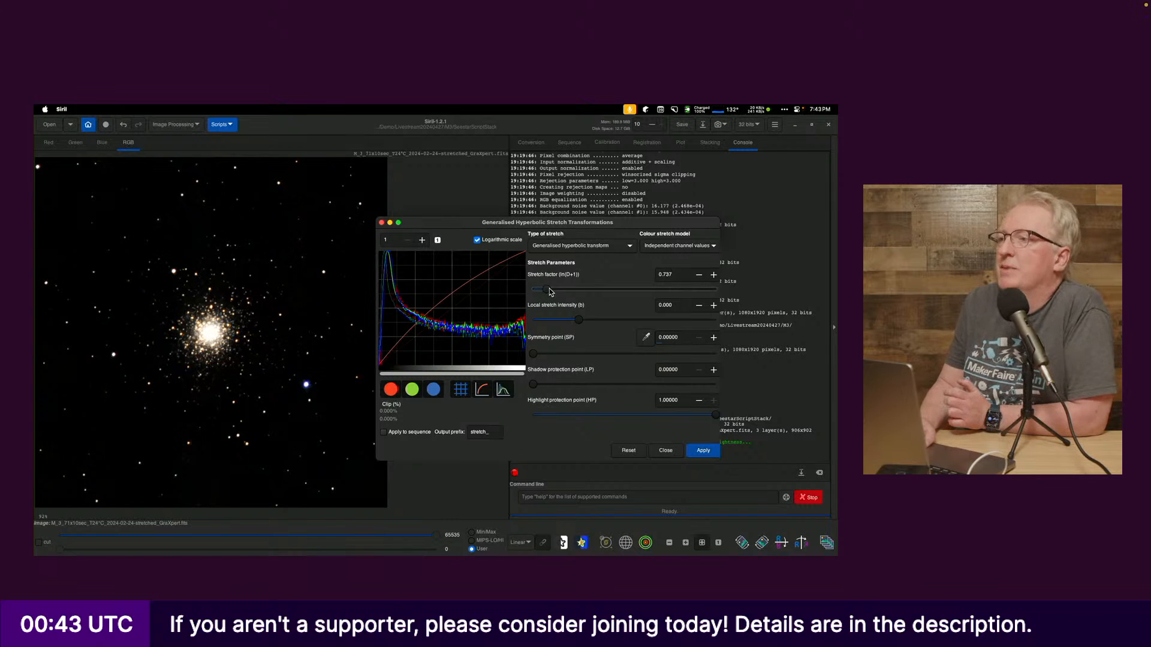
drag(551, 292, 575, 322)
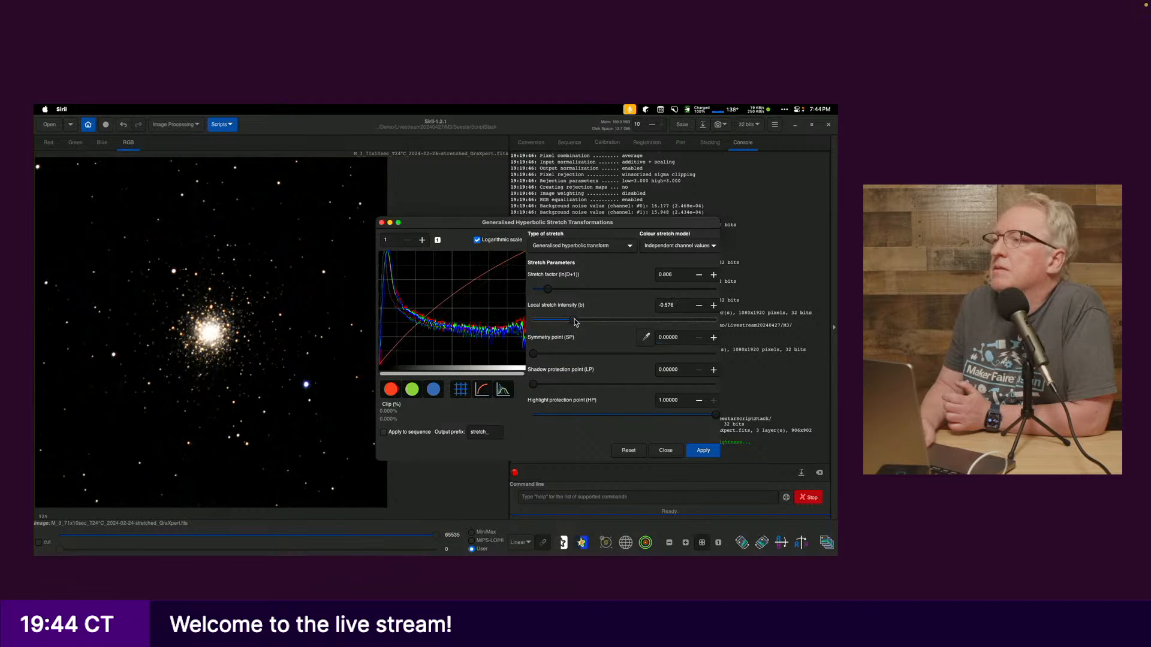
click(566, 249)
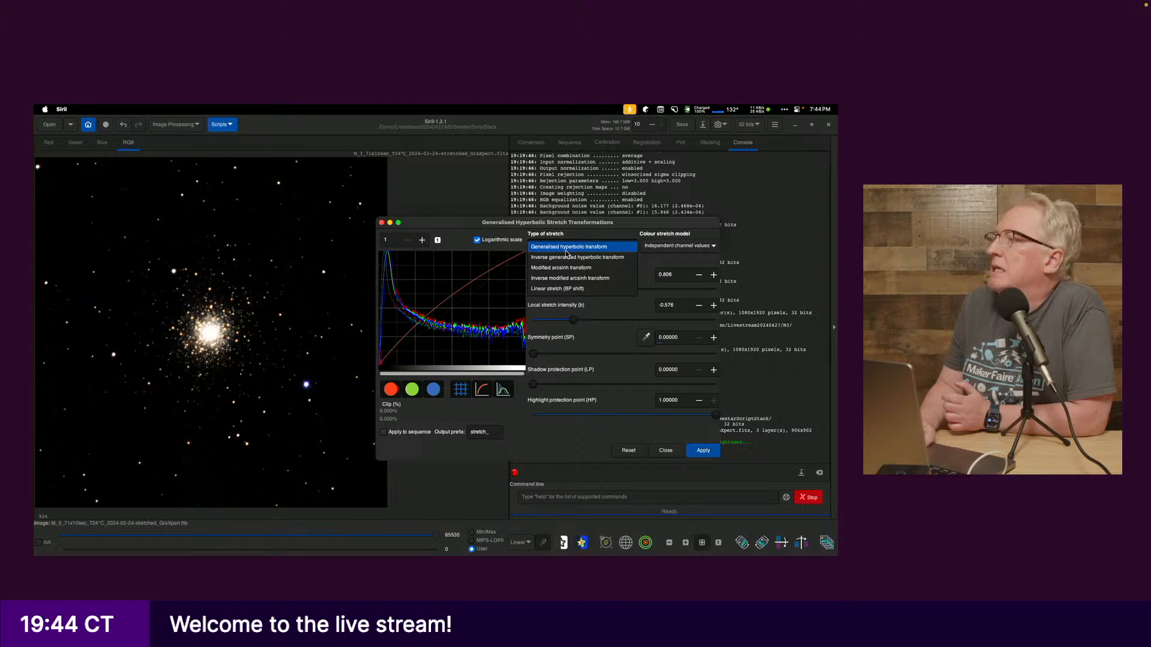
click(650, 267)
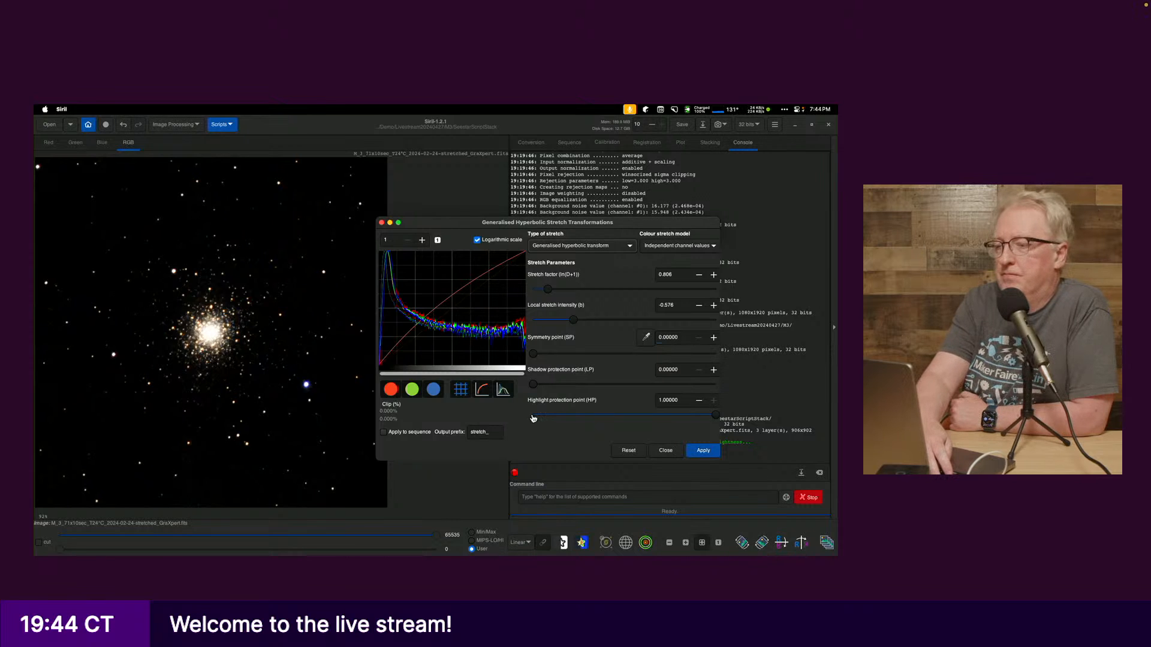
key(super+Tab)
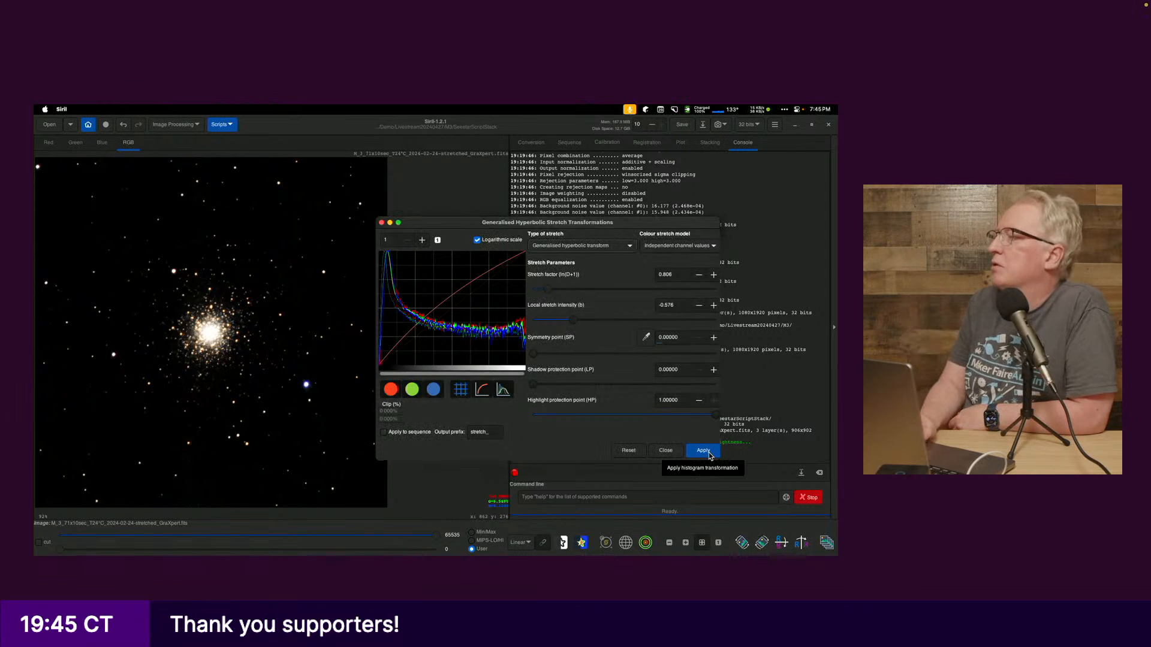
click(703, 453)
click(703, 454)
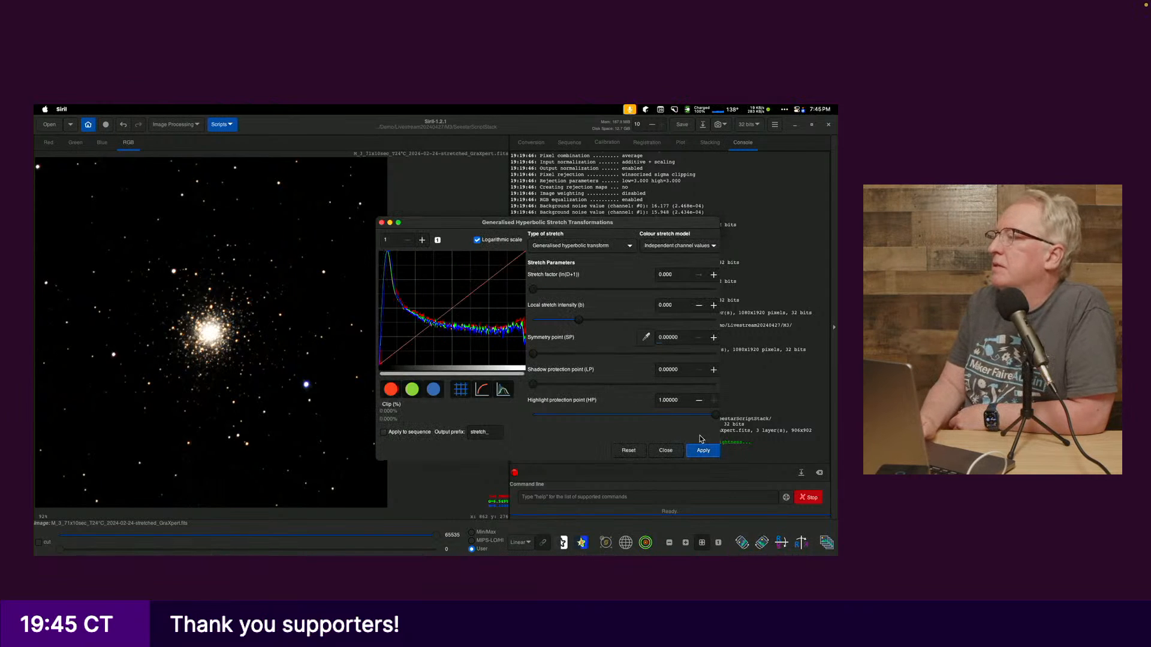
click(664, 451)
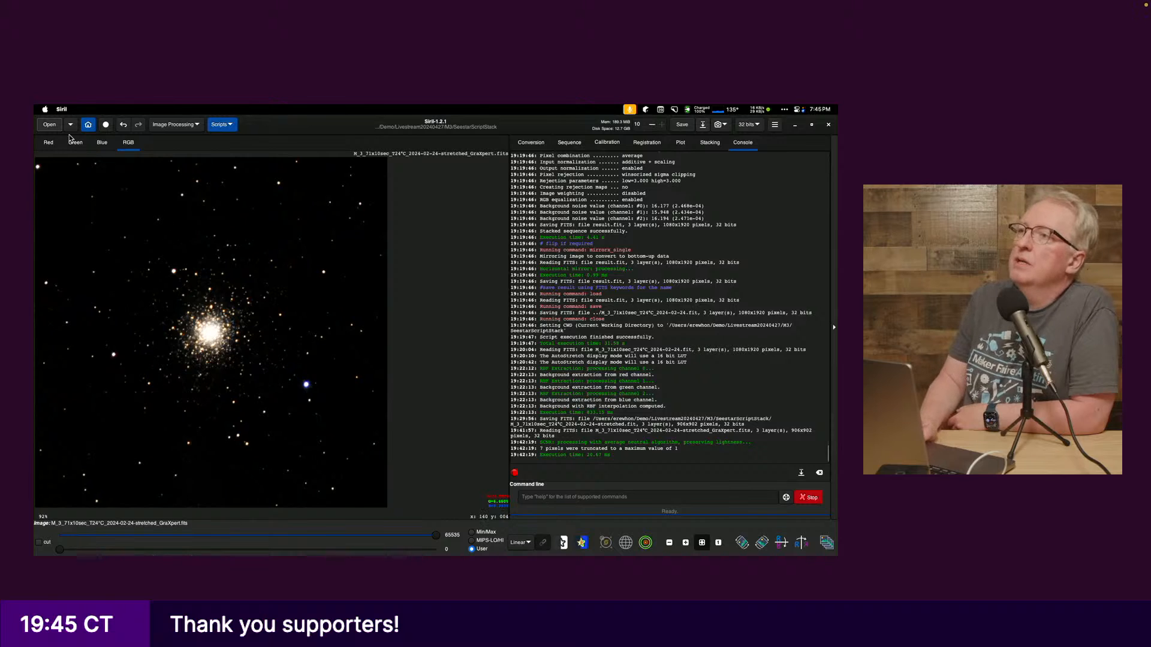
- Try to save the cluster image as M_3_71x10sec_T24°C_2024-02-24-stretched_GraXpert-saturation-levels.fits in the SeestarScriptStack folder
click(703, 126)
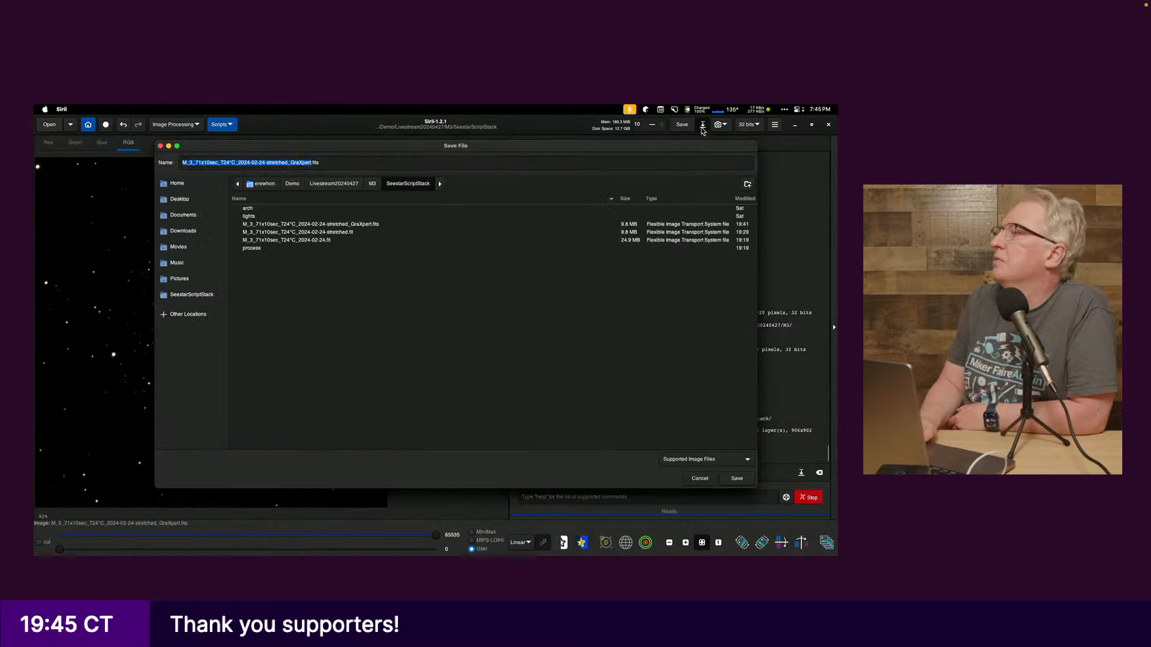
click(310, 162)
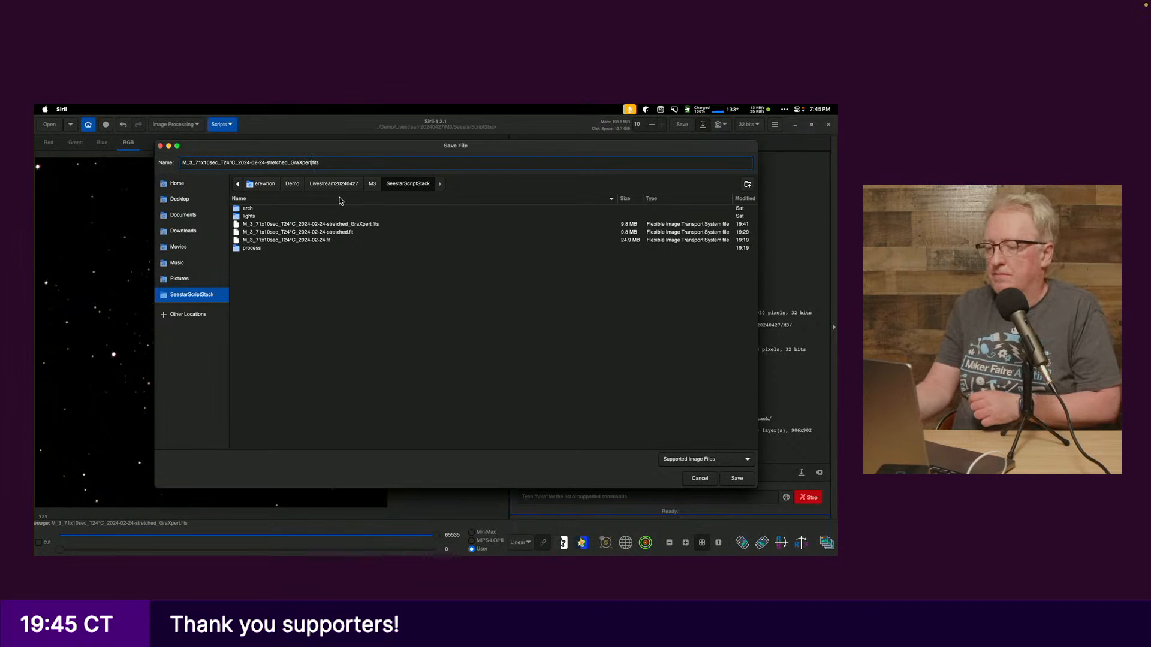
text(-saturation-levels)
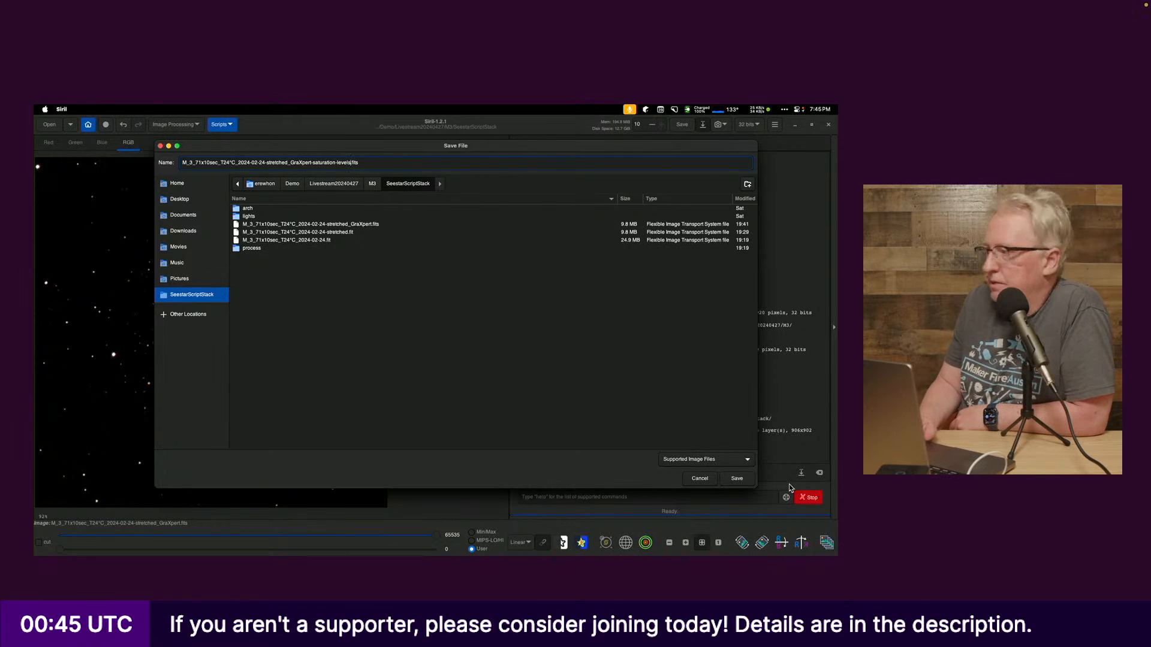
click(740, 479)
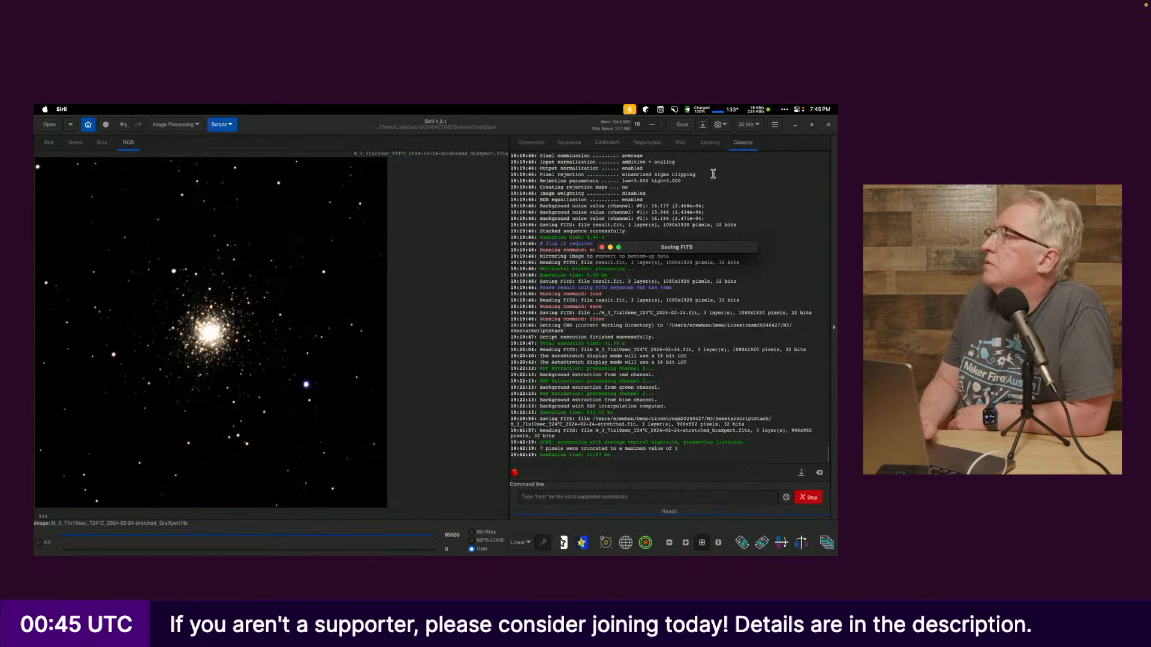
- Save the cluster image in PNG format as M_3_71x10sec_T24°C_2024-02-24-stretched_GraXpert.png in the SeestarScriptStack folder
click(703, 125)
click(682, 460)
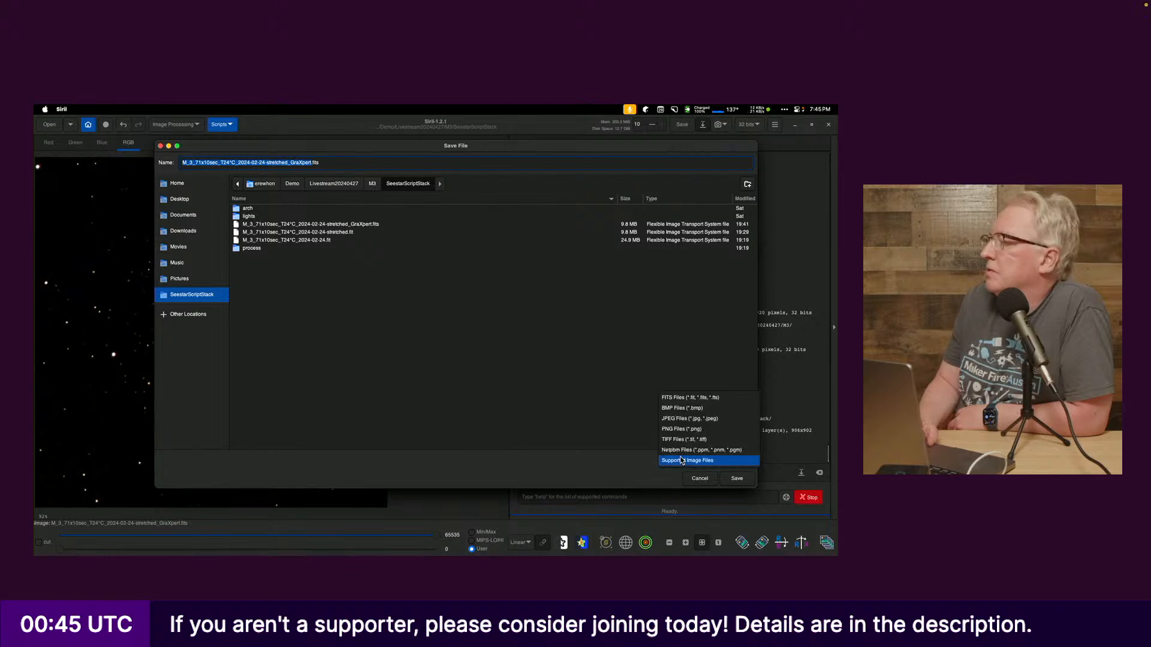
click(688, 430)
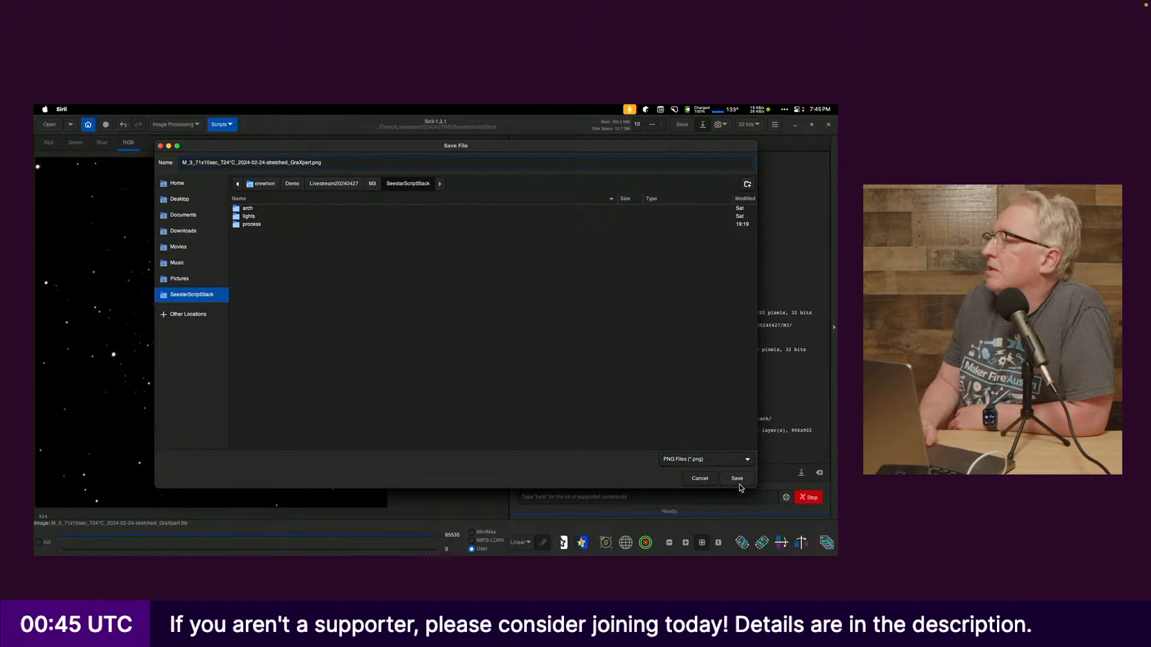
click(738, 479)
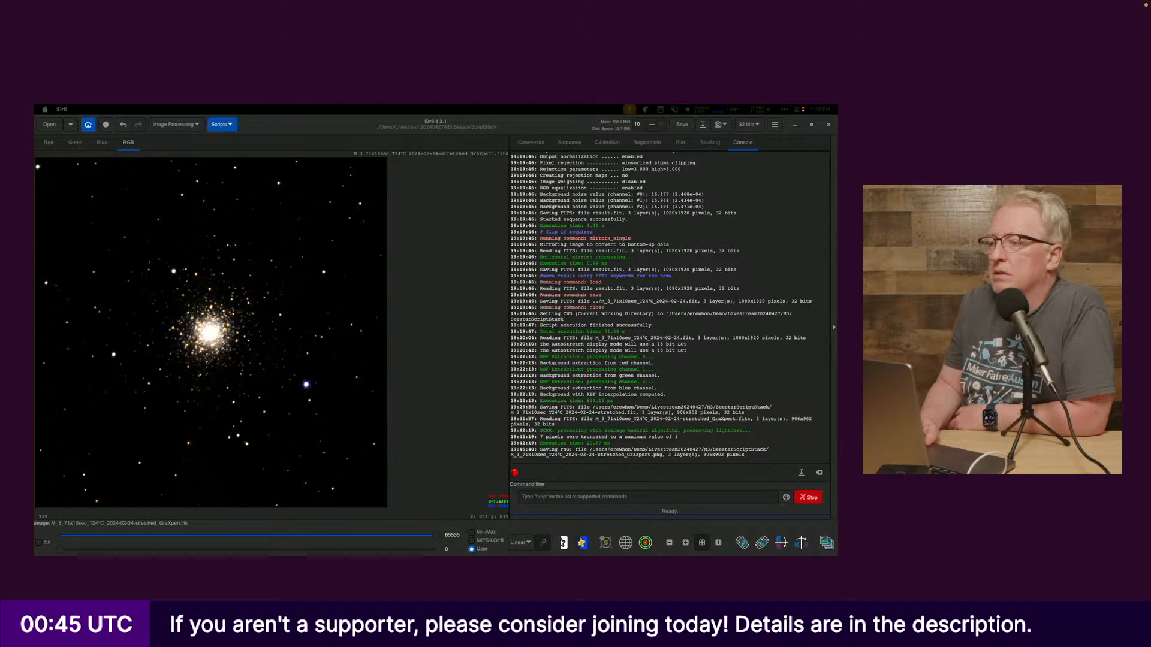
- Switch to Preview, show the newly exported stretched_GraXpert PNG and place it beside the grey result-raw-crop_GraXpert-stretched image
key(super+Tab)
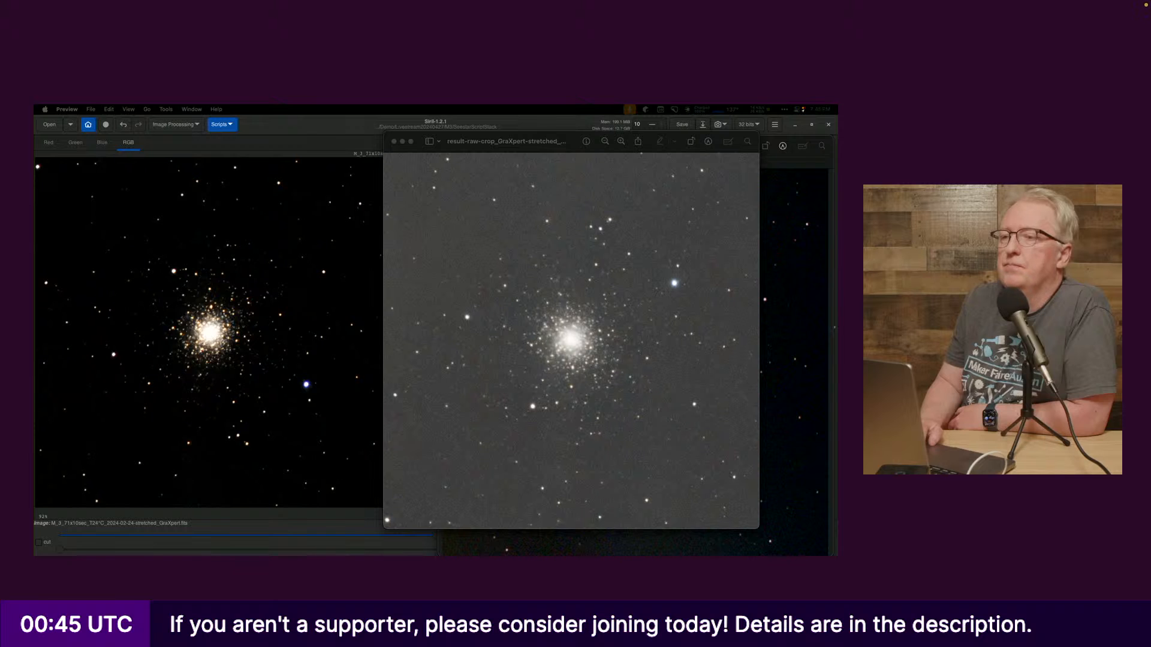
drag(34, 131, 555, 137)
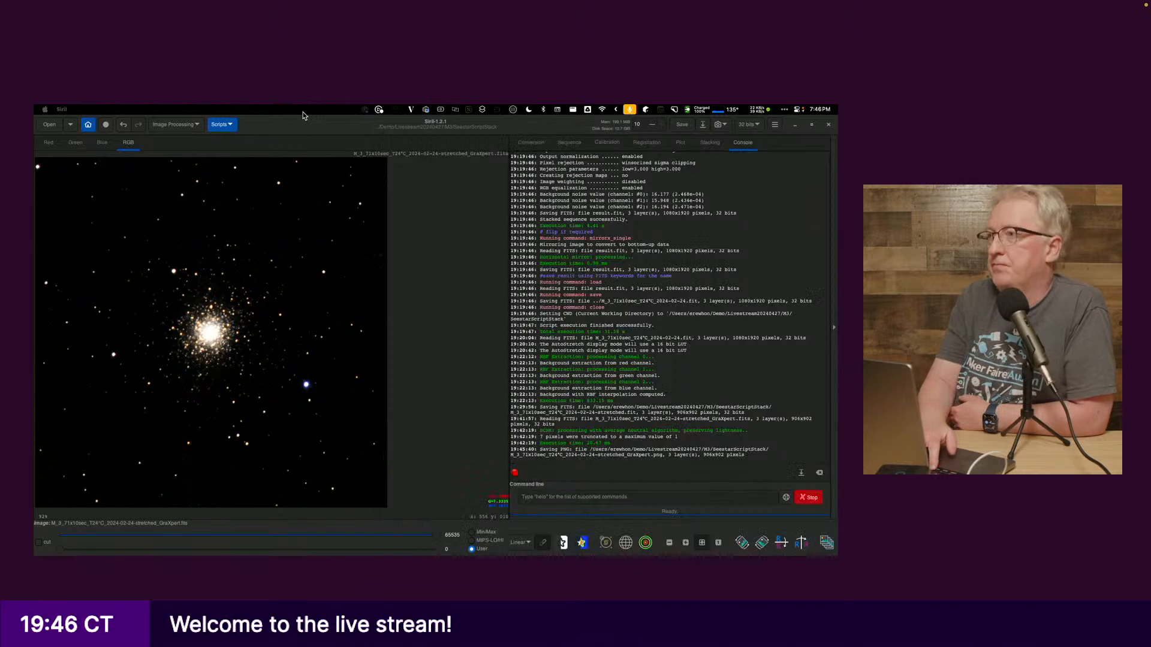
key(super+Tab)
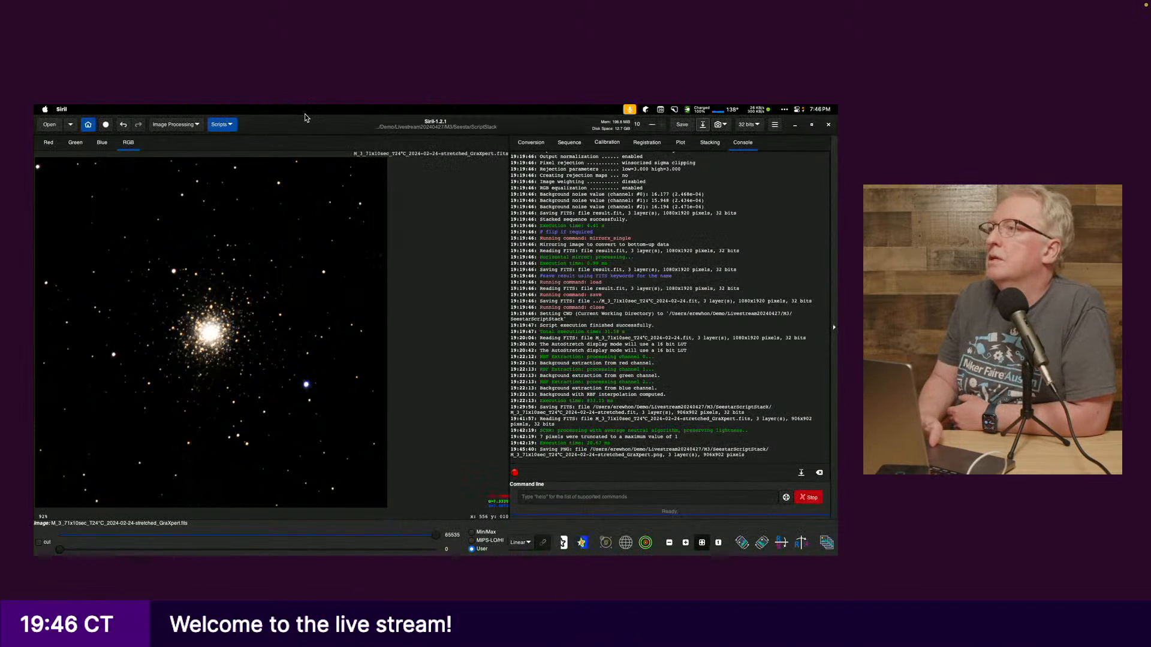
key(super+Tab)
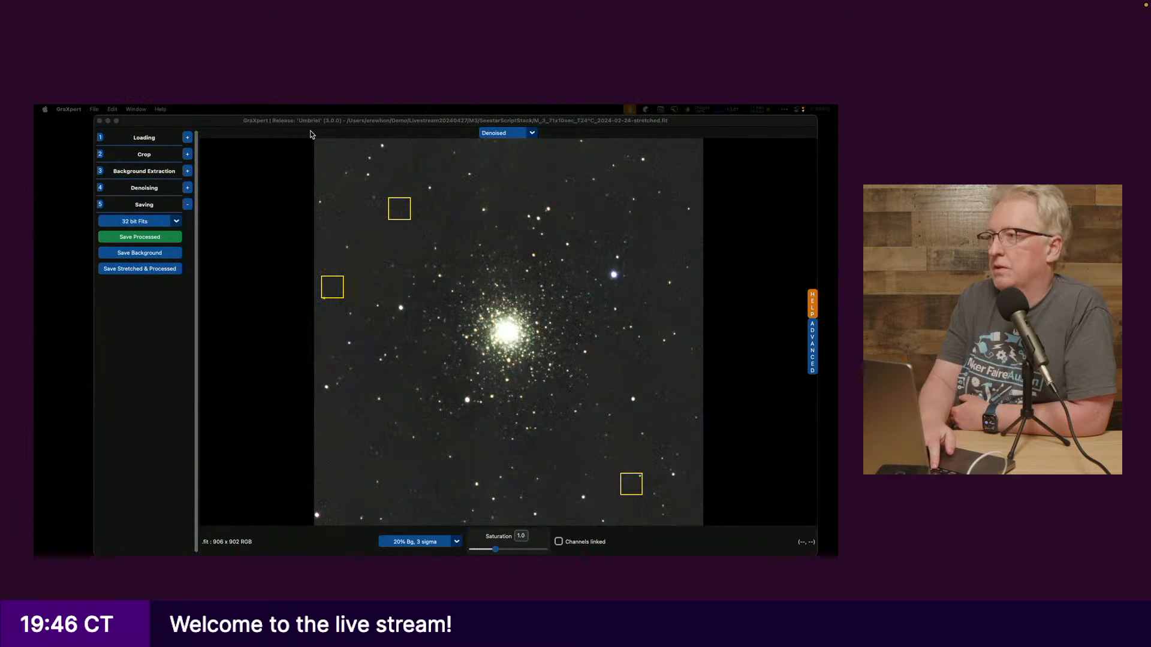
click(342, 152)
key(super+Tab)
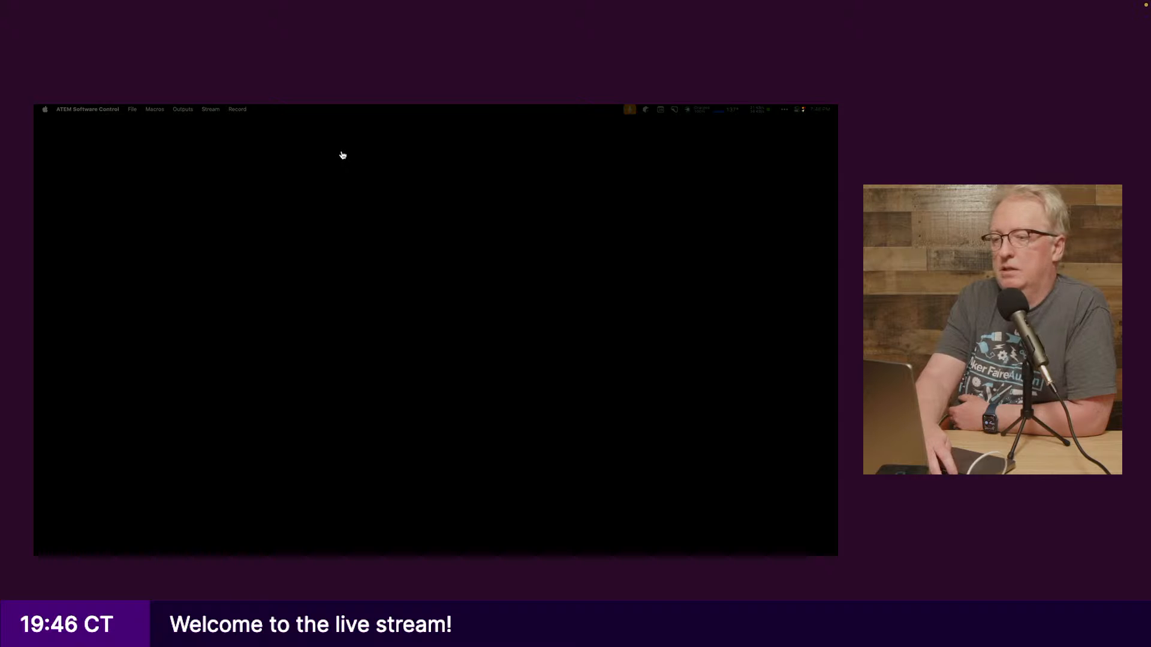
key(super+Tab)
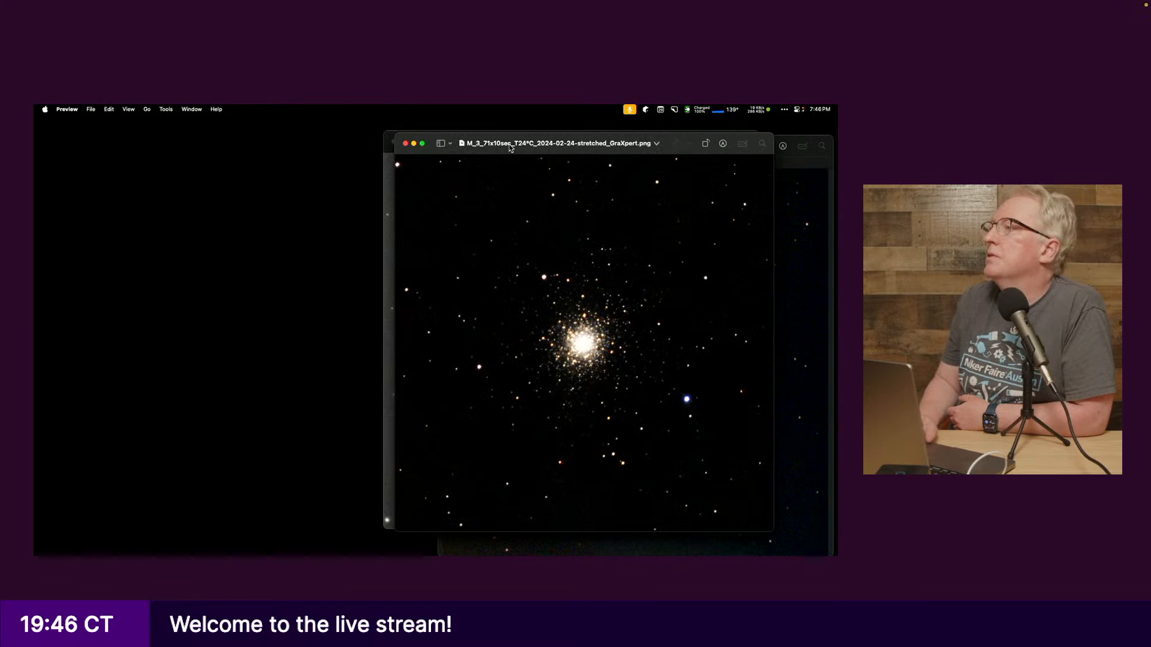
drag(539, 139, 193, 136)
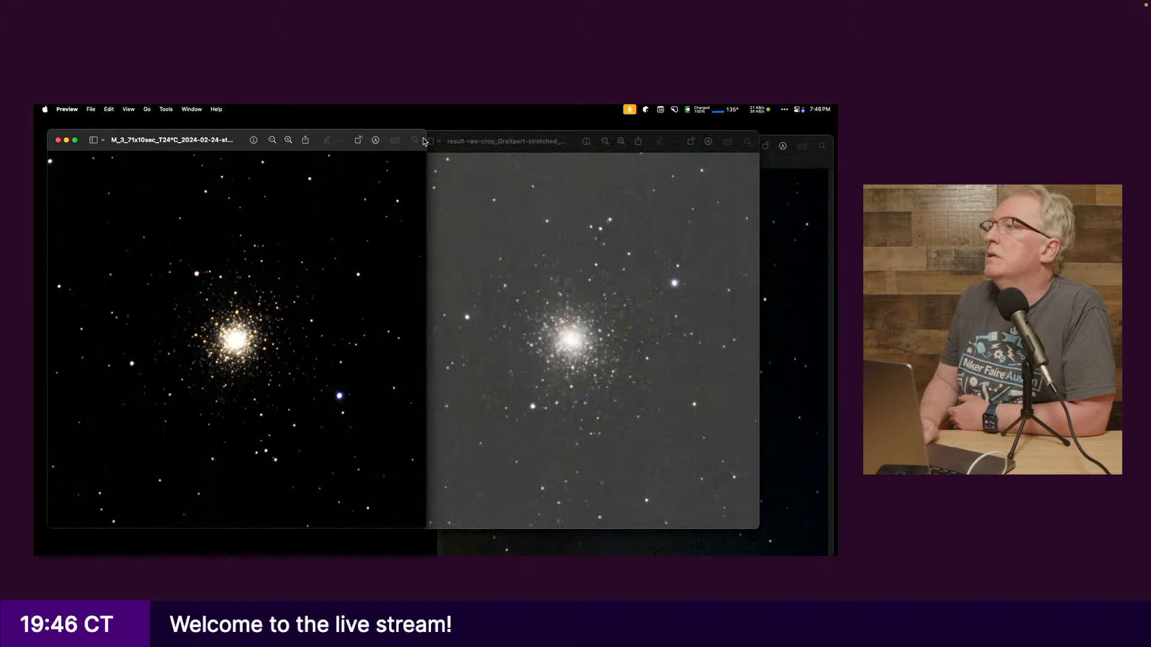
- Bring up the blacklevels and blacklevels_saturated PNG versions and place them side by side for comparison
click(192, 109)
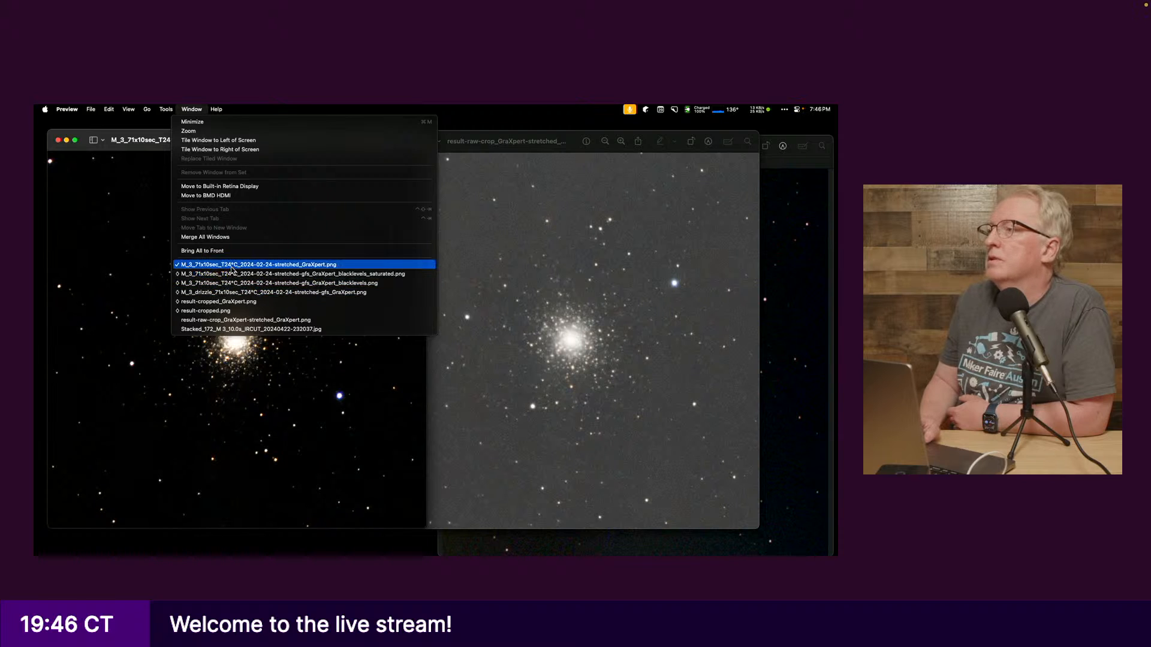
click(235, 284)
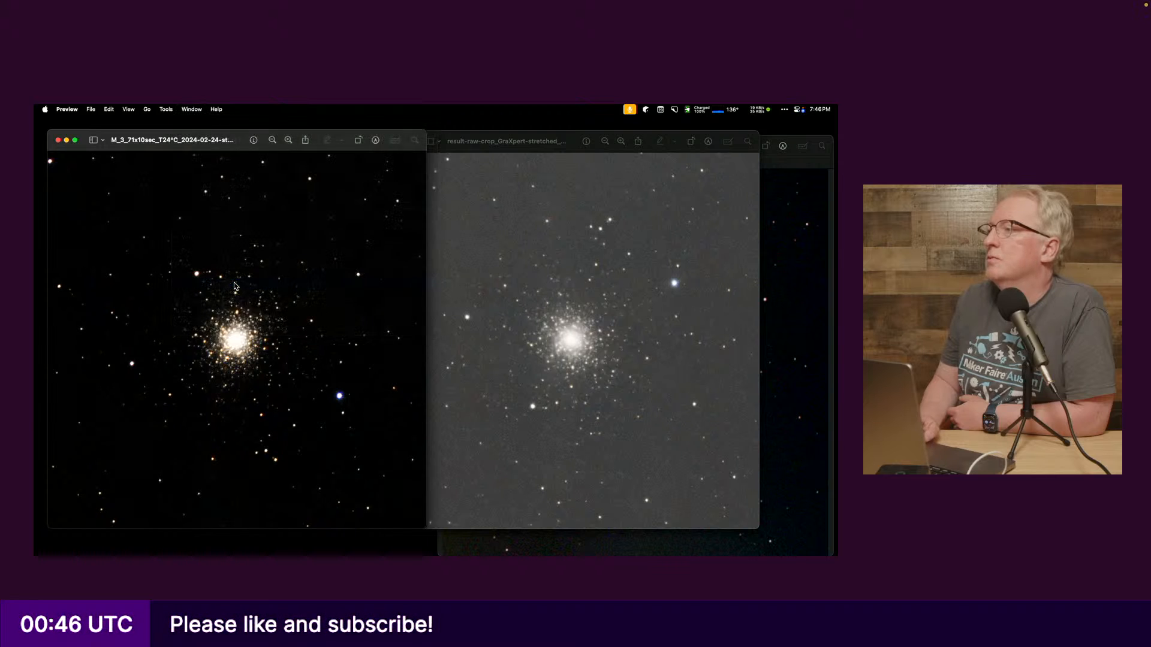
click(192, 109)
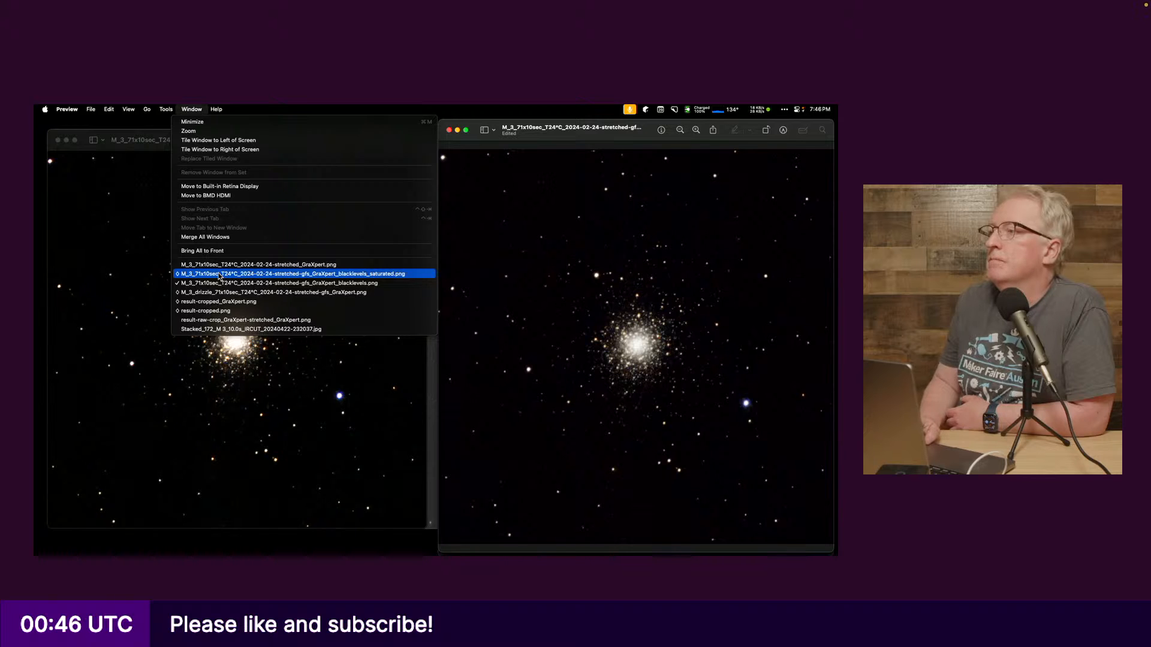
click(220, 274)
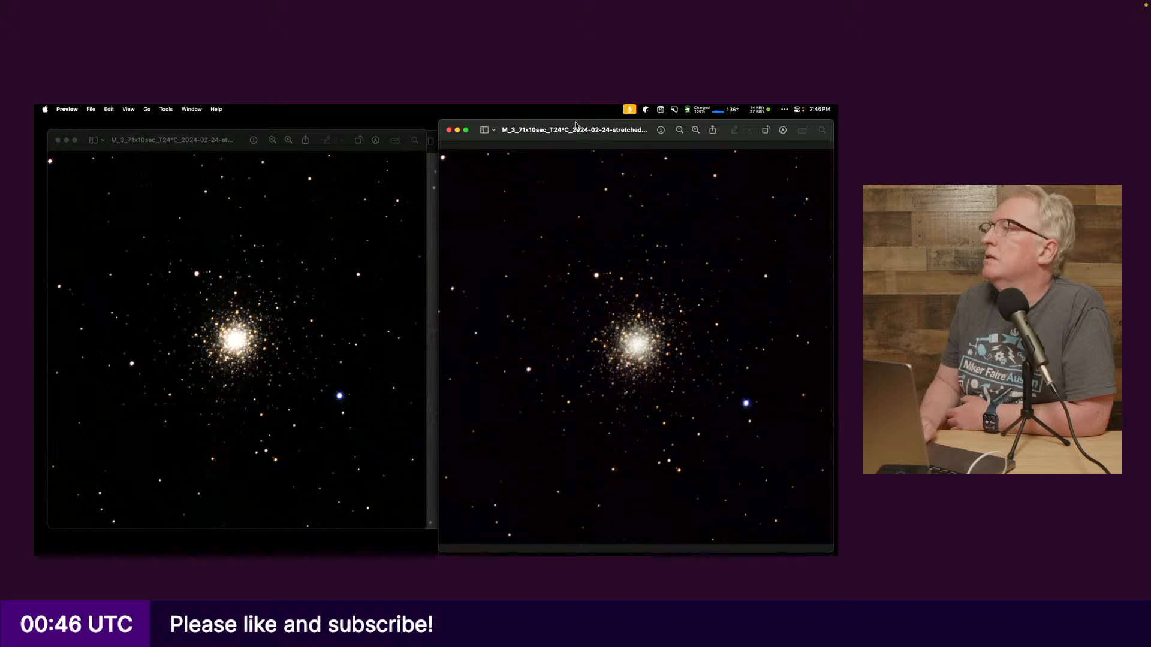
drag(575, 125, 159, 137)
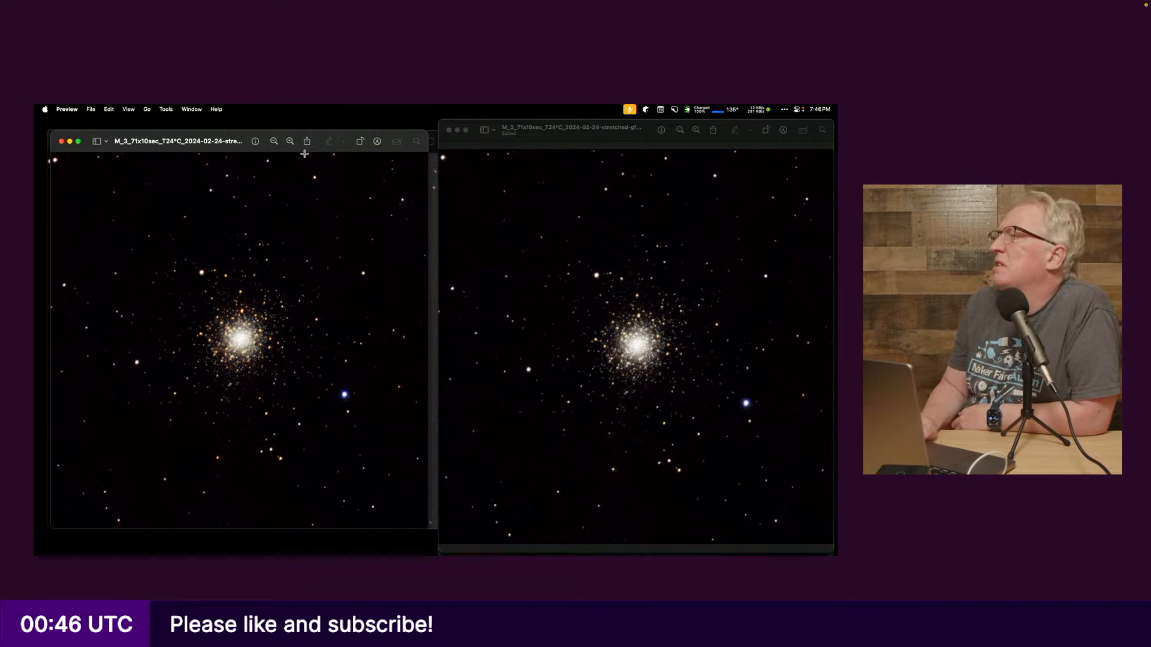
- Bring up Stacked_172_M 3_10.0s_IRCUT_20240422-232037.jpg and align it beside the saturated version to compare them
click(203, 109)
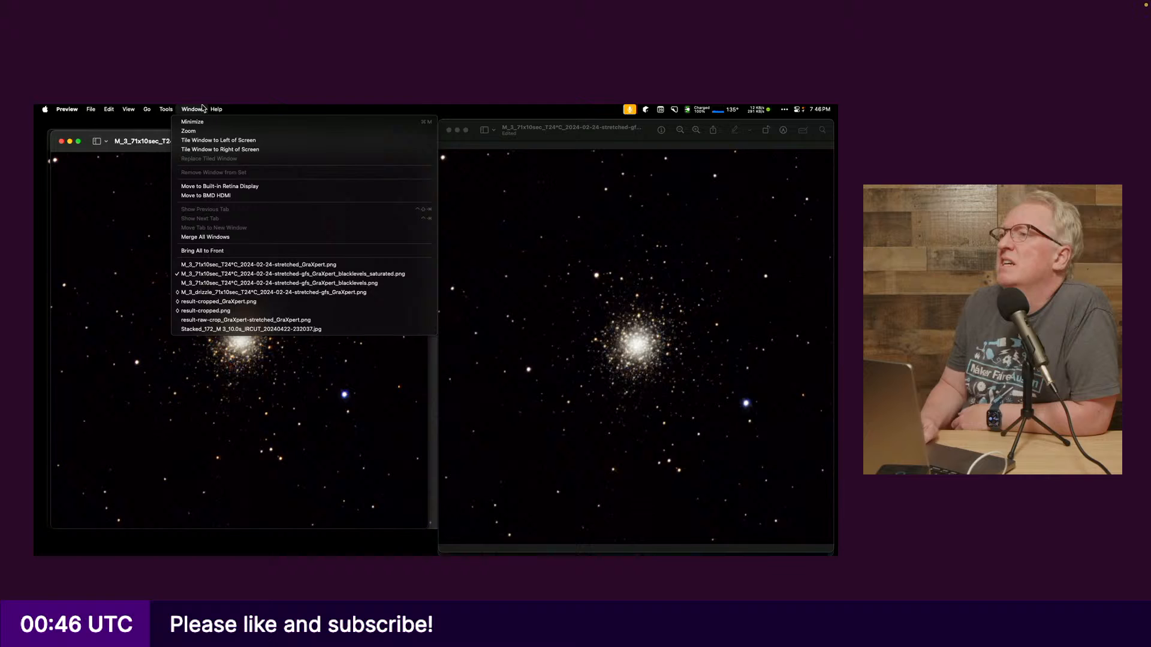
click(239, 329)
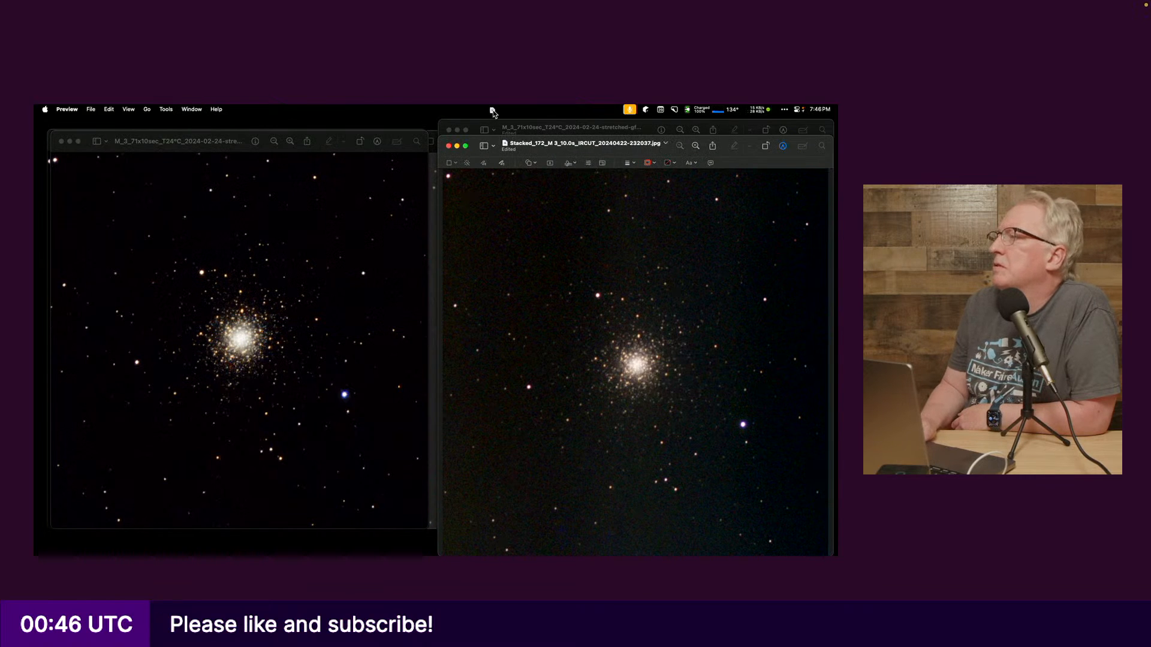
drag(493, 142, 490, 122)
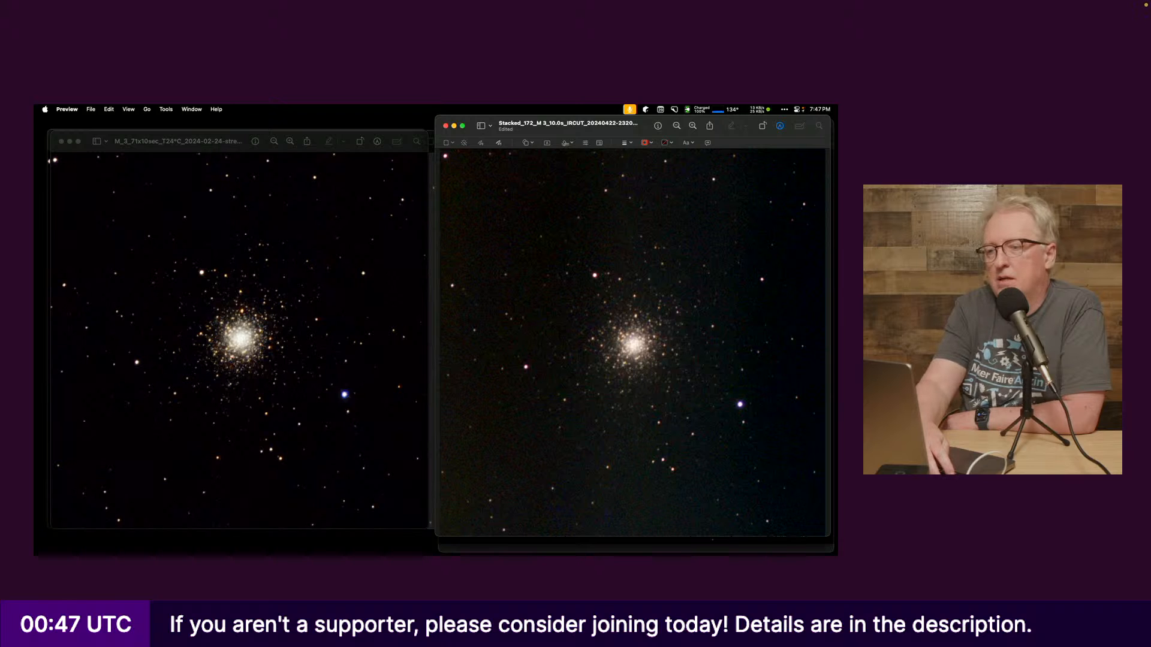
key(super+Tab)
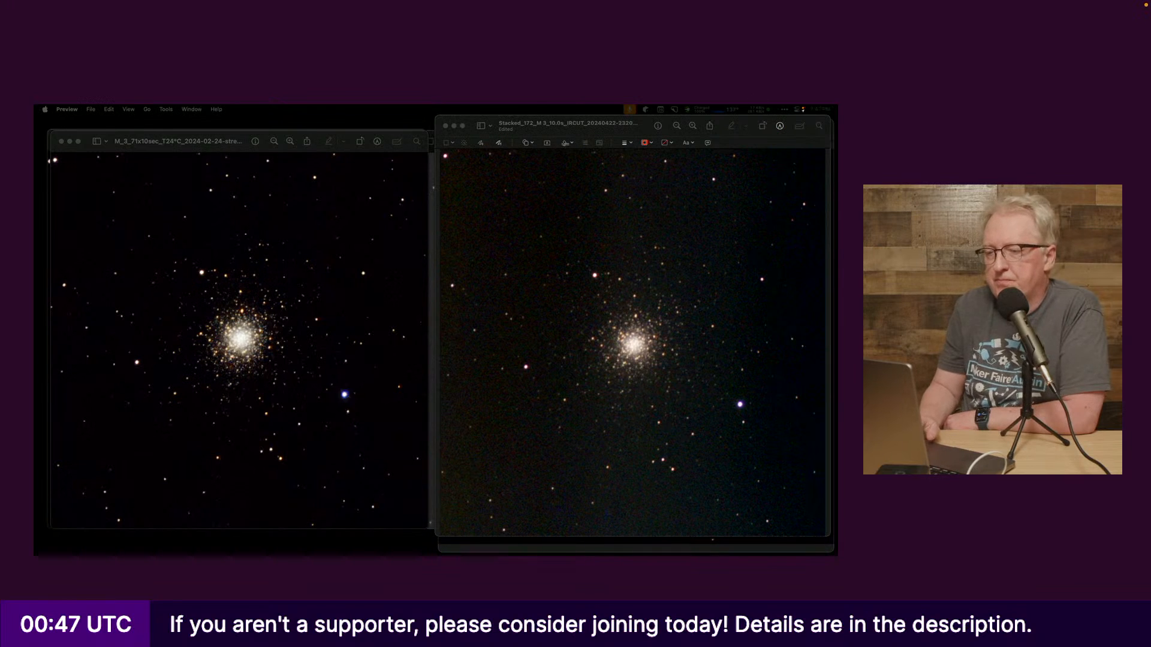